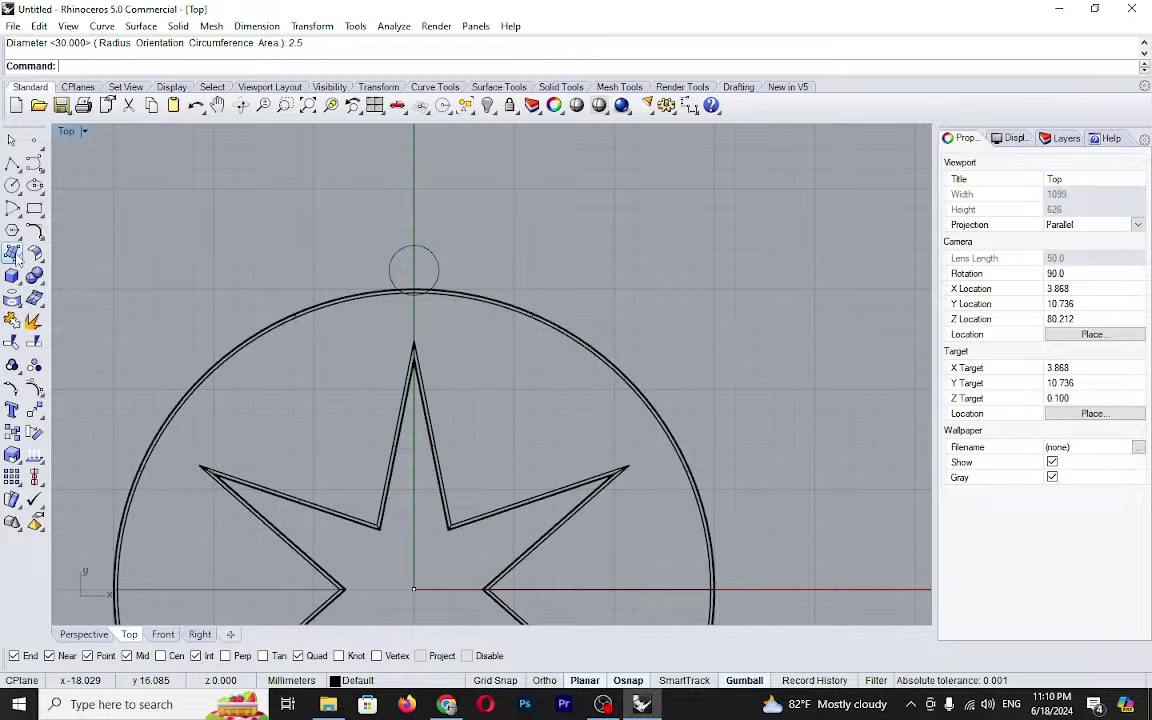
- Create a flat-capped pipe with a 0.3 mm radius around the small circle above the pendant disc
{"action": "left_click", "coordinate": [14, 278]}
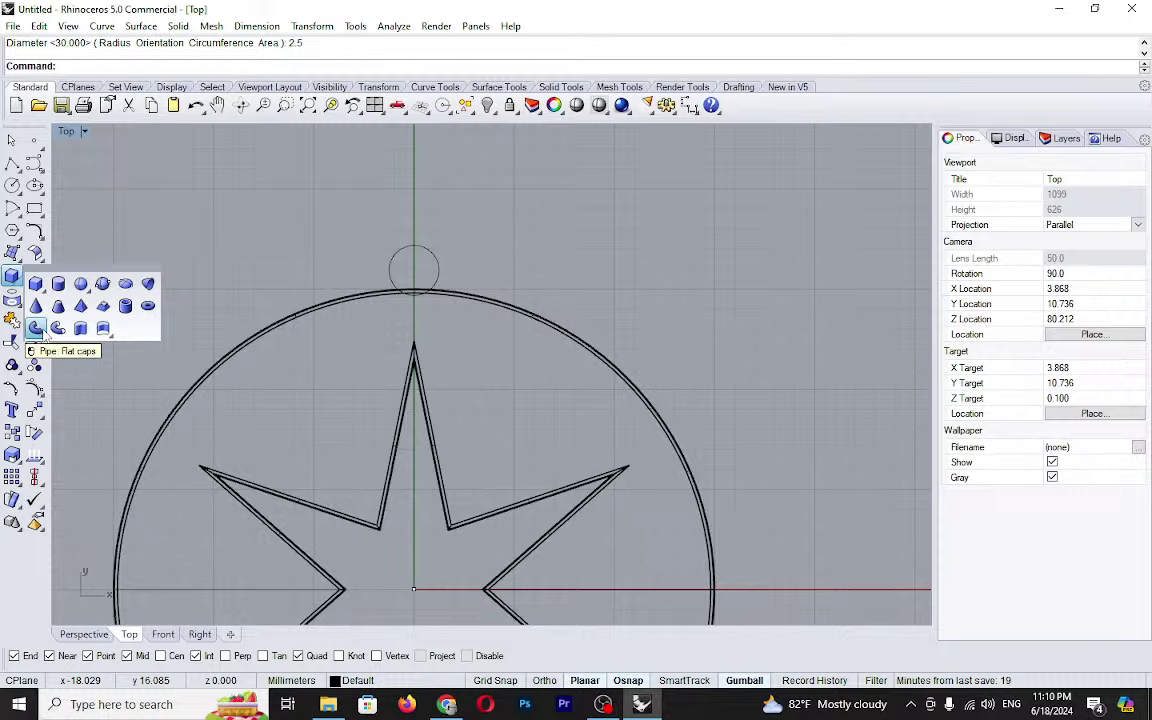
{"action": "left_click", "coordinate": [40, 332]}
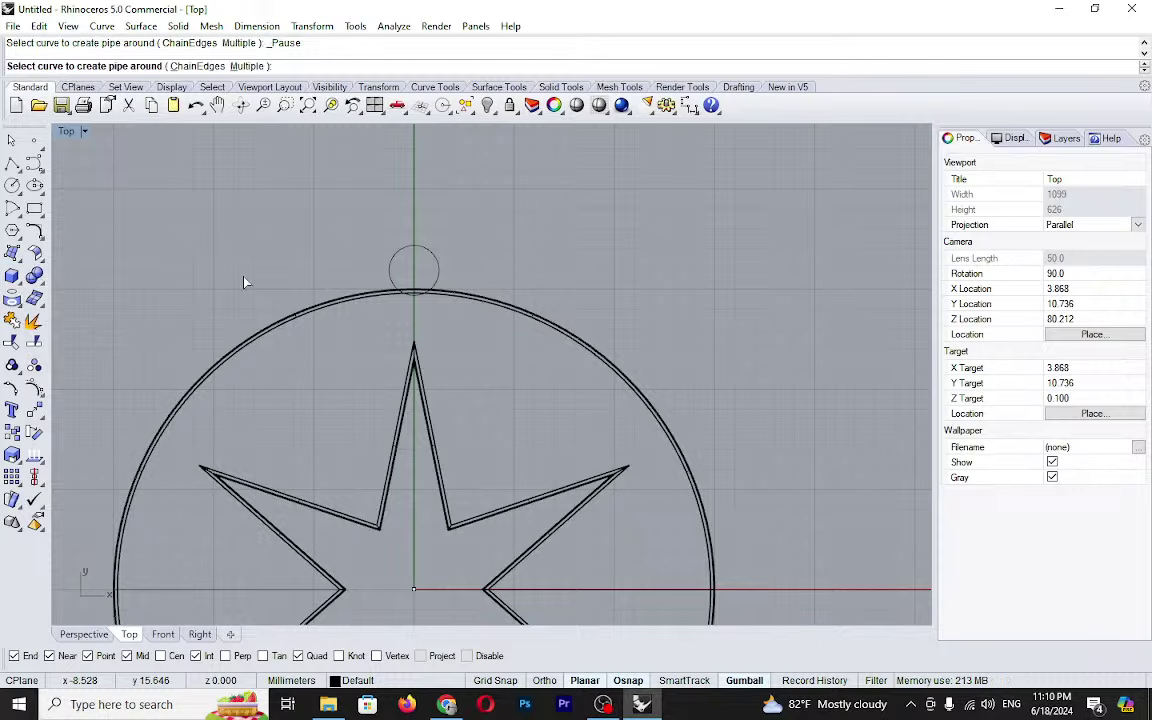
{"action": "left_click", "coordinate": [390, 268]}
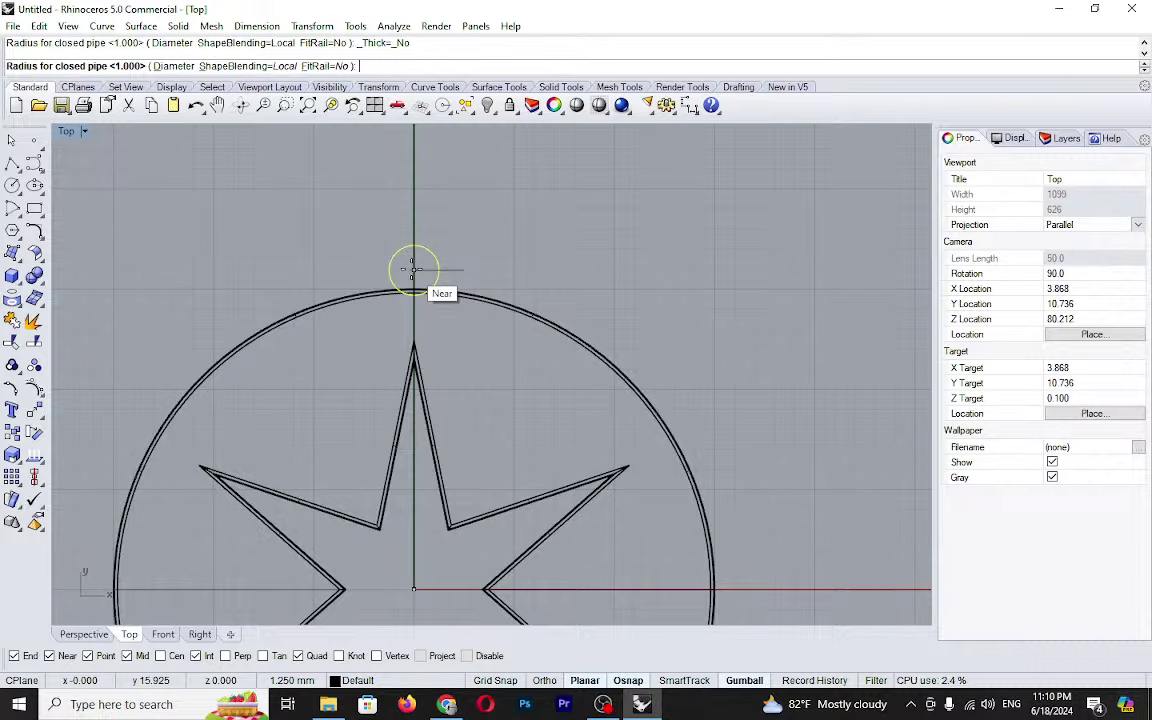
{"action": "type", "text": "3"}
{"action": "key", "text": "Return"}
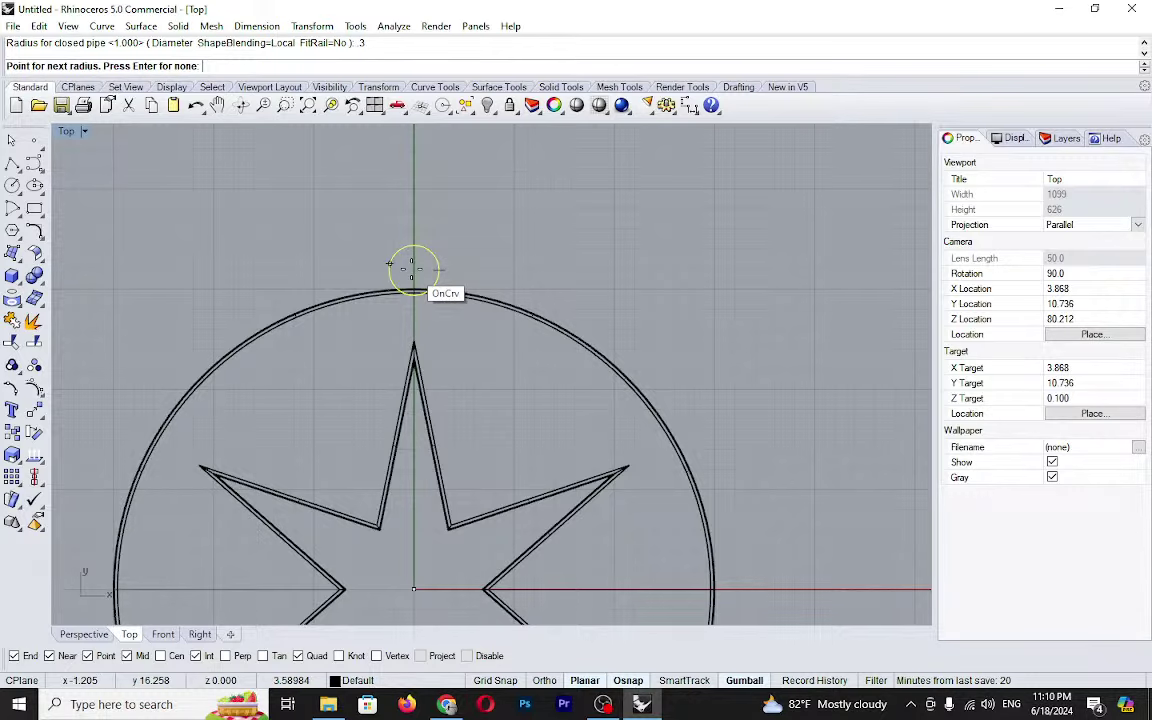
{"action": "key", "text": "Return"}
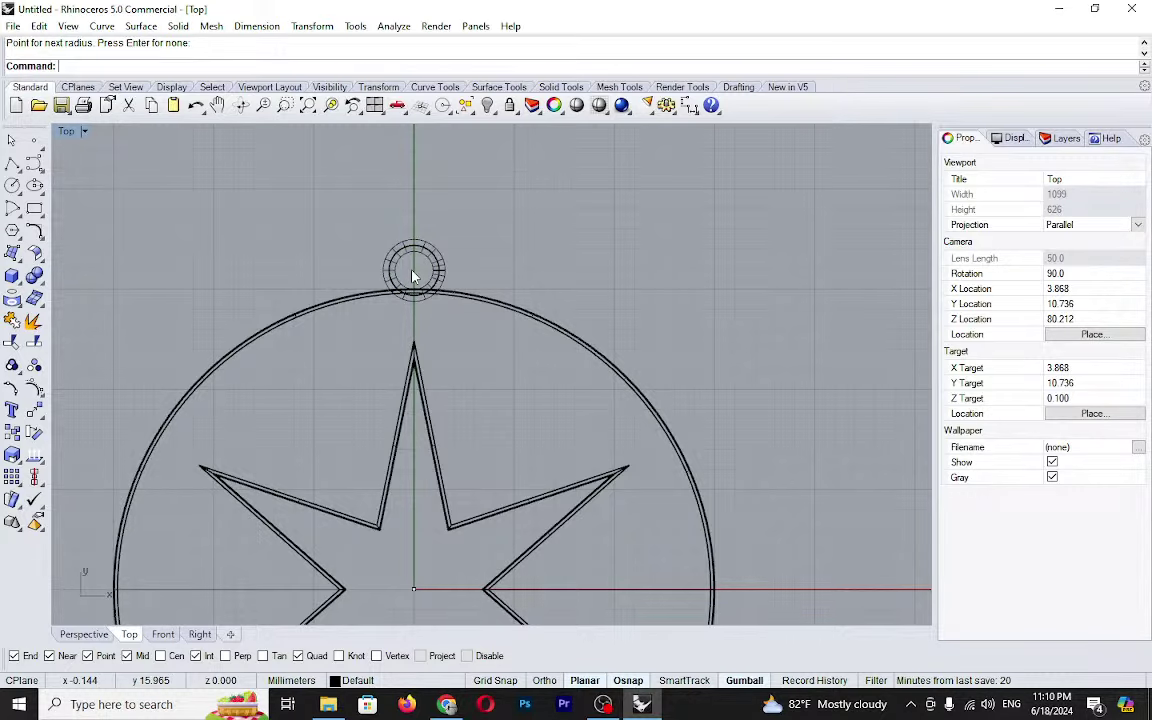
- Hide the vertical guide line running through the ring and the star's upper point
{"action": "right_click_drag", "start_coordinate": [495, 254], "coordinate": [501, 279]}
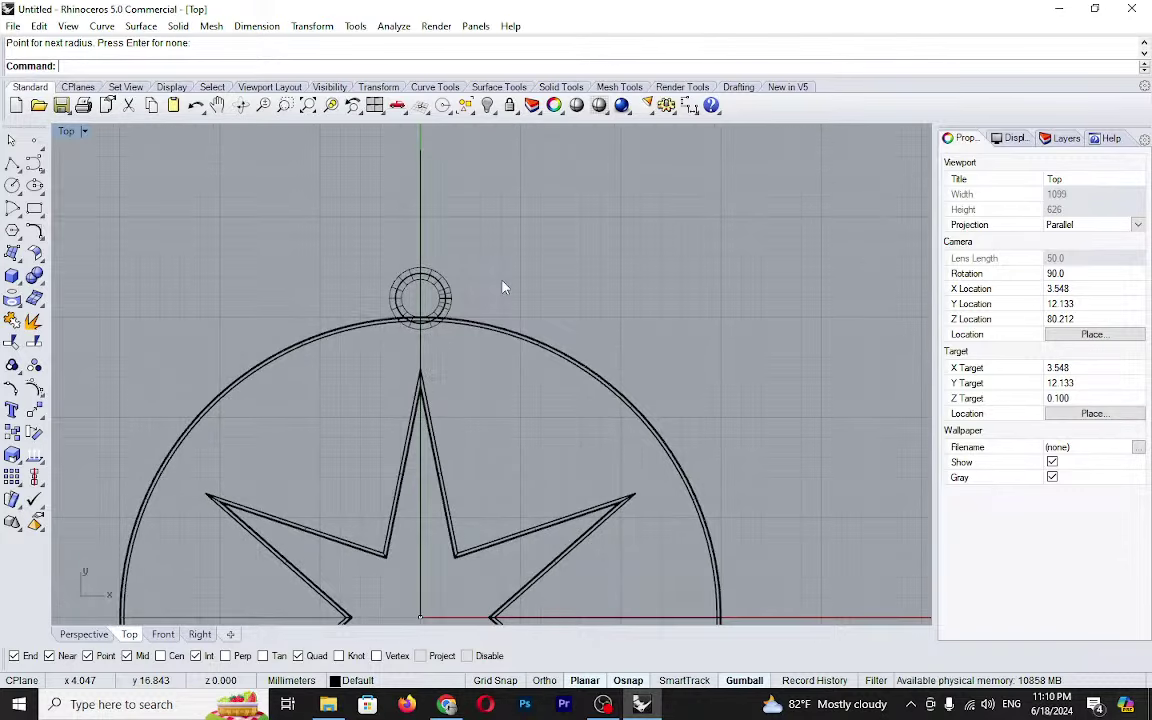
{"action": "left_click", "coordinate": [420, 230]}
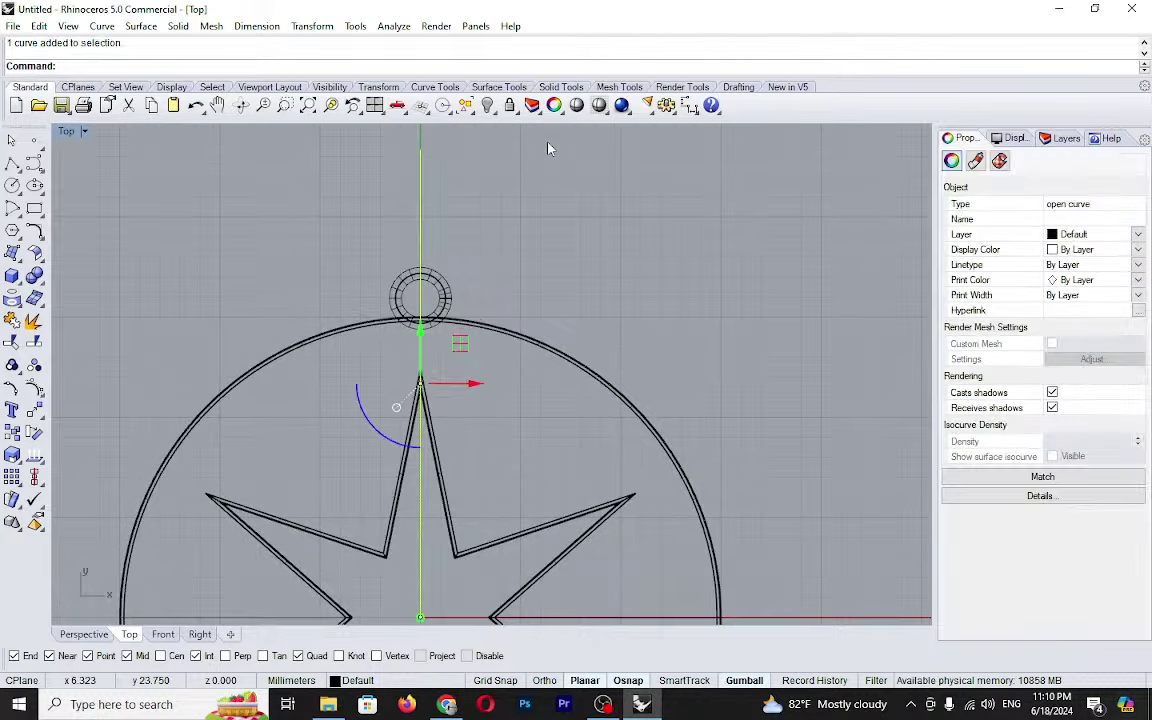
{"action": "left_click", "coordinate": [487, 105]}
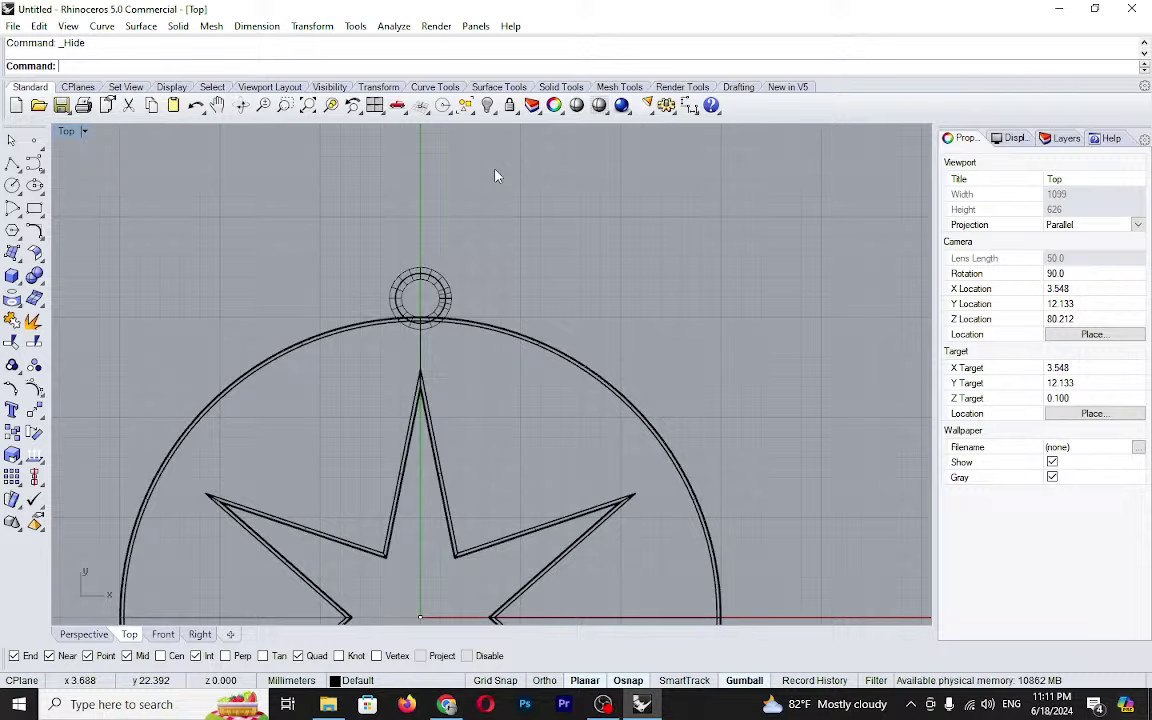
- In the Right view of the four-view layout, draw a 5 mm diameter circle centred on the axis at 23,0, beyond the ring
{"action": "double_click", "coordinate": [68, 134]}
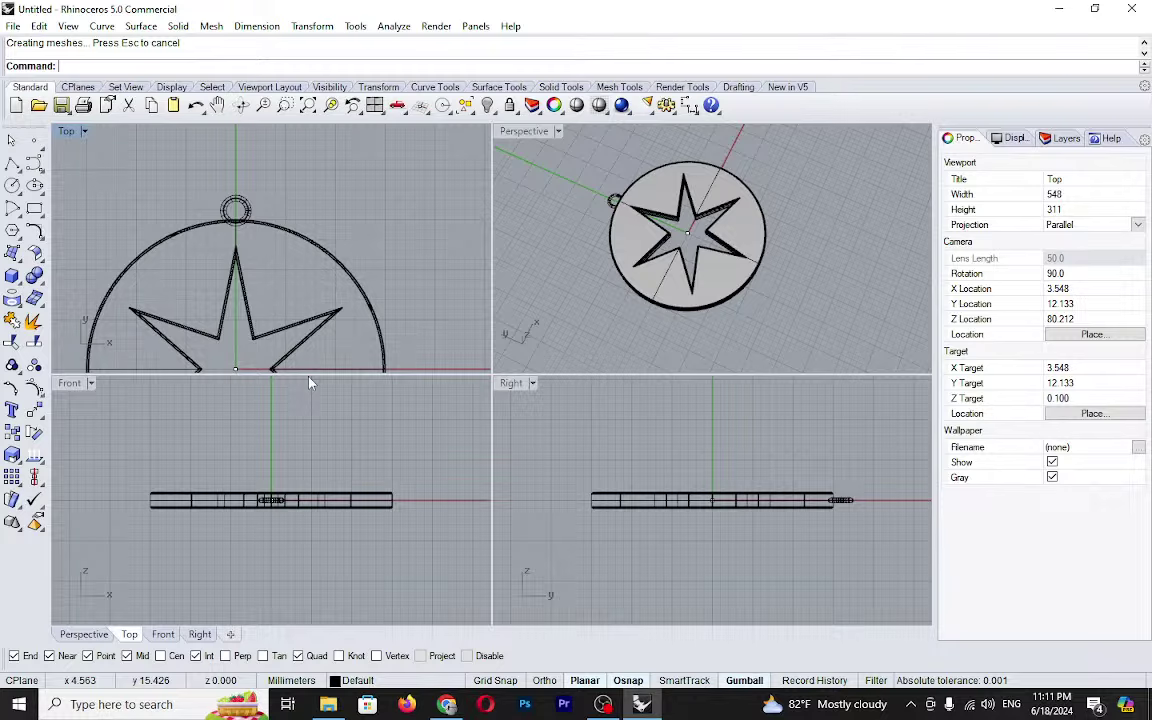
{"action": "right_click_drag", "start_coordinate": [732, 437], "coordinate": [678, 445]}
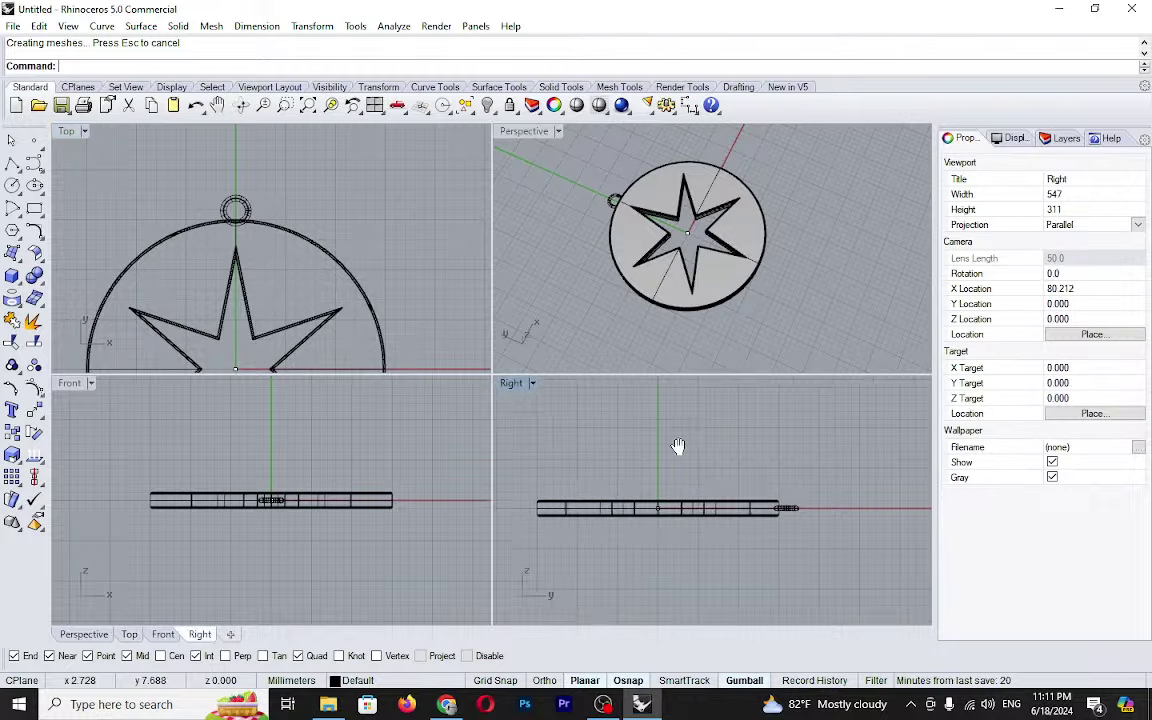
{"action": "scroll", "coordinate": [805, 515], "scroll_direction": "up", "scroll_amount": 5}
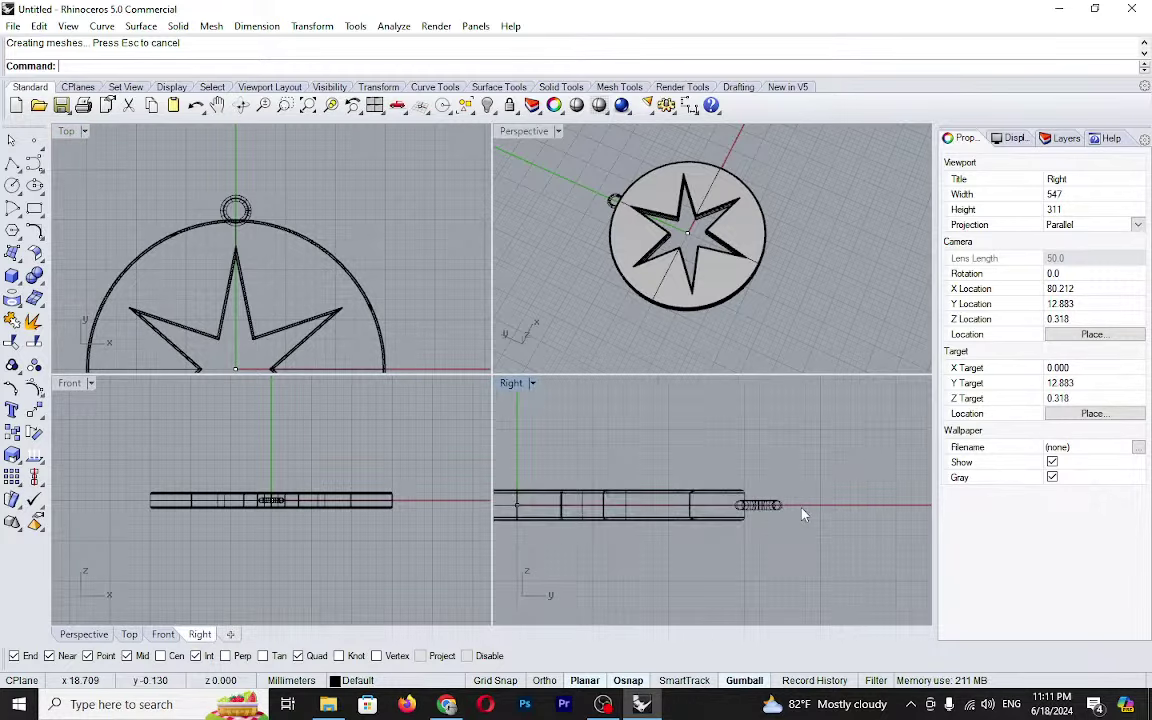
{"action": "right_click_drag", "start_coordinate": [805, 515], "coordinate": [710, 465]}
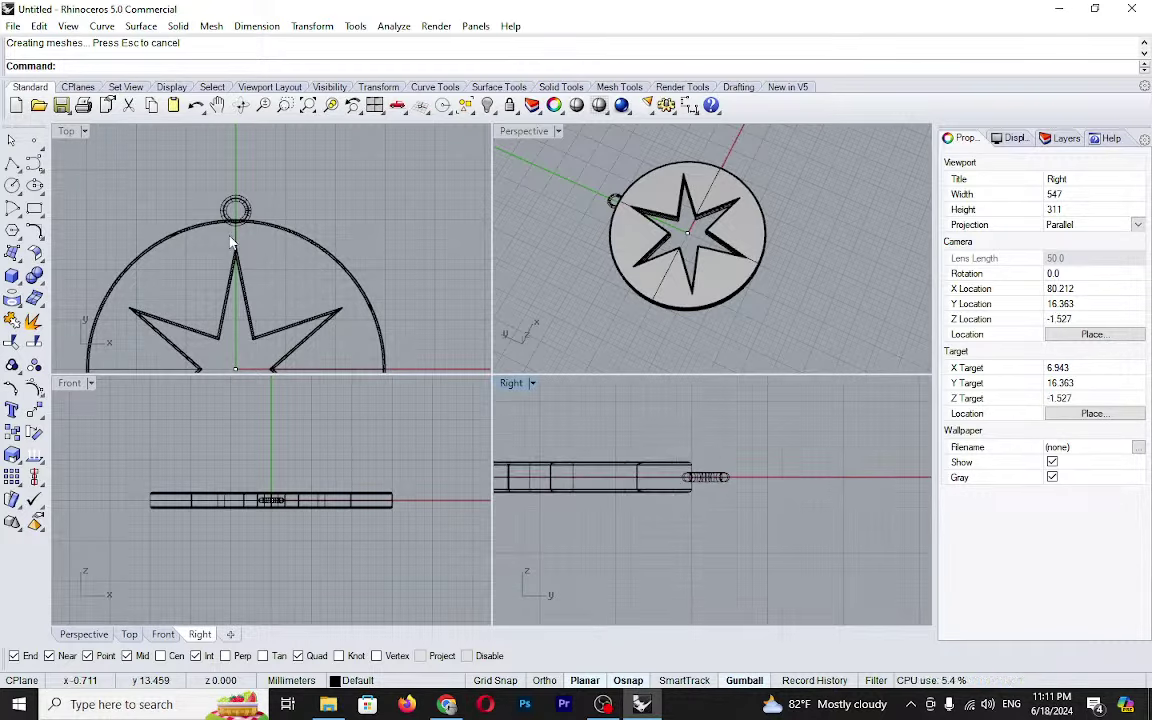
{"action": "left_click", "coordinate": [39, 192]}
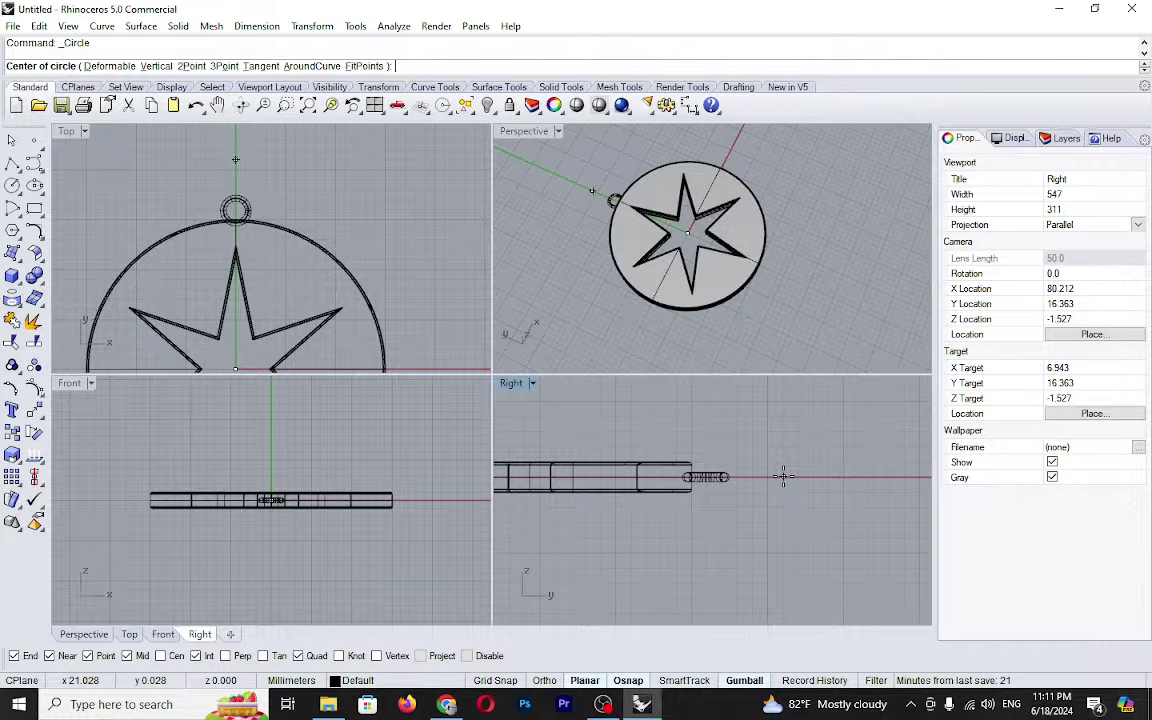
{"action": "left_click", "coordinate": [512, 681]}
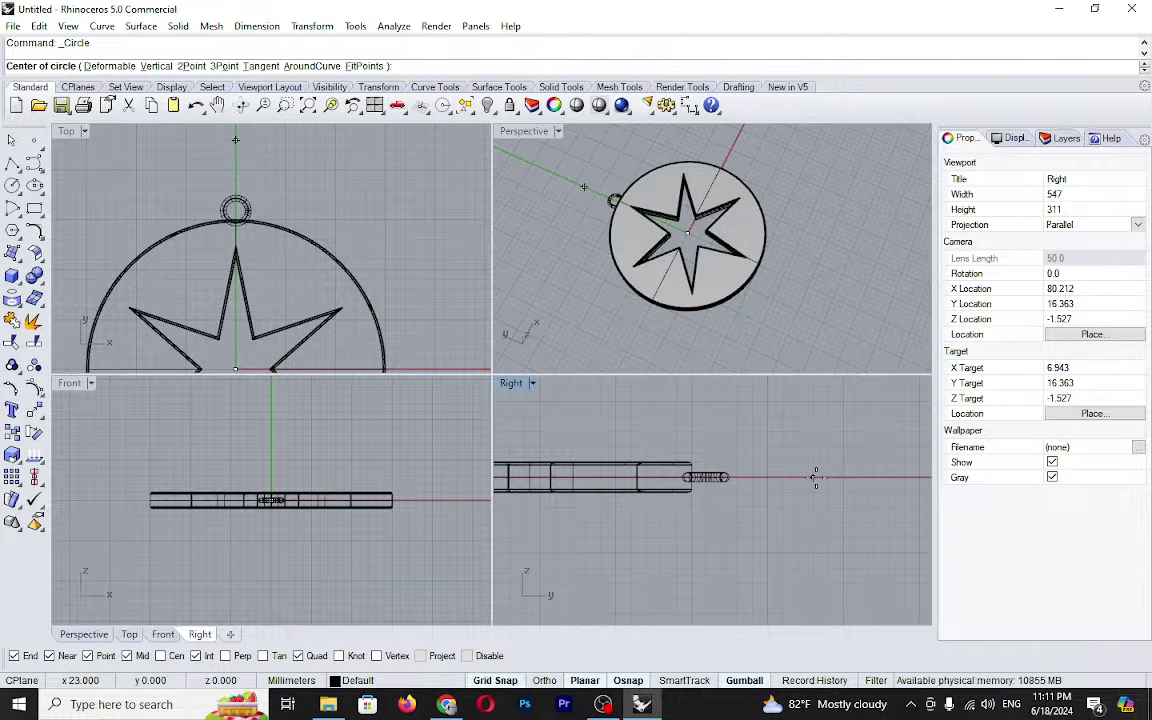
{"action": "left_click", "coordinate": [814, 477]}
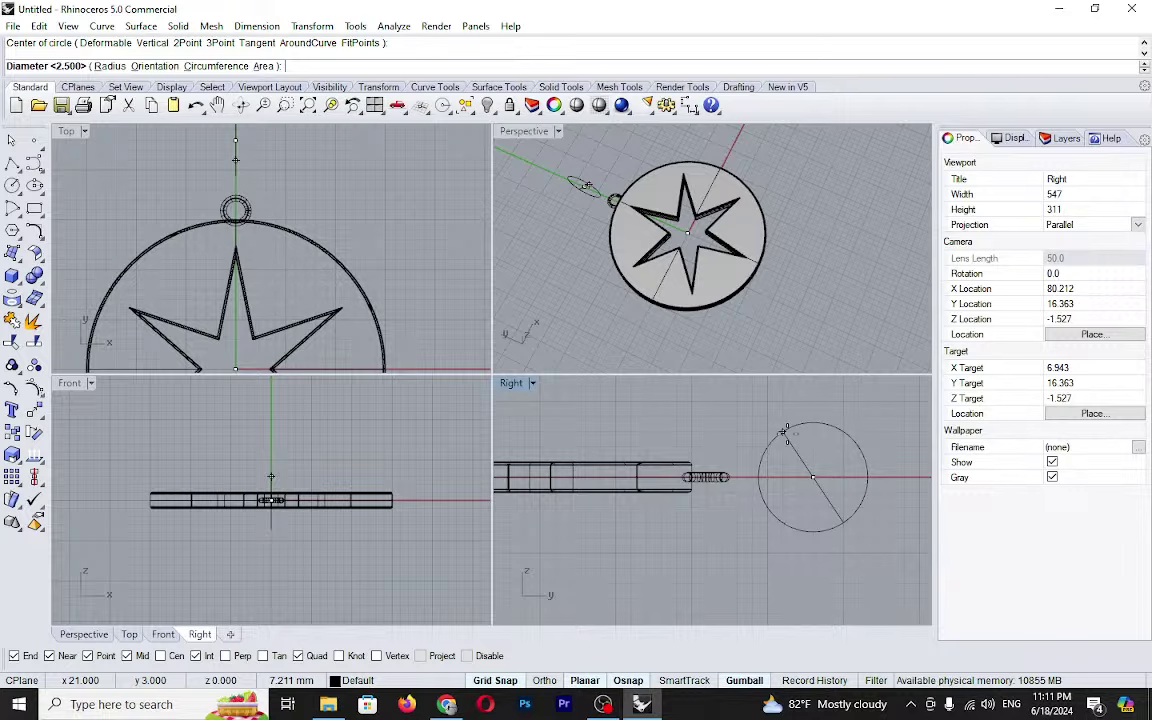
{"action": "left_click", "coordinate": [510, 681]}
{"action": "type", "text": "5"}
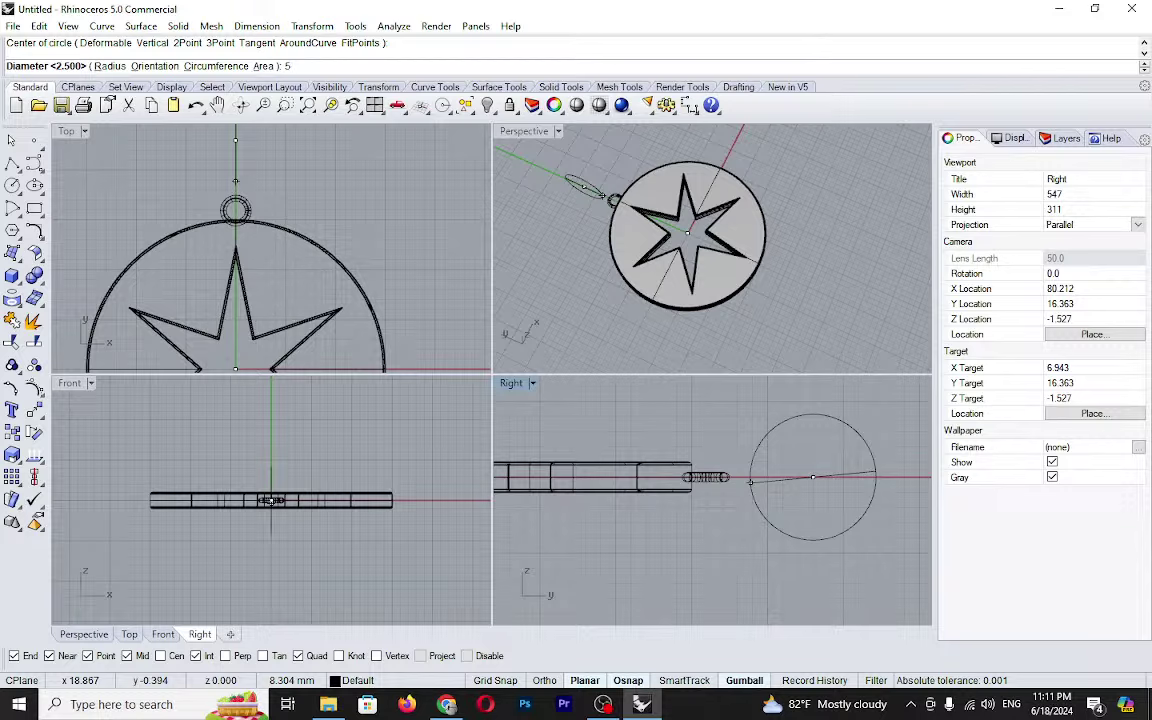
{"action": "key", "text": "Return"}
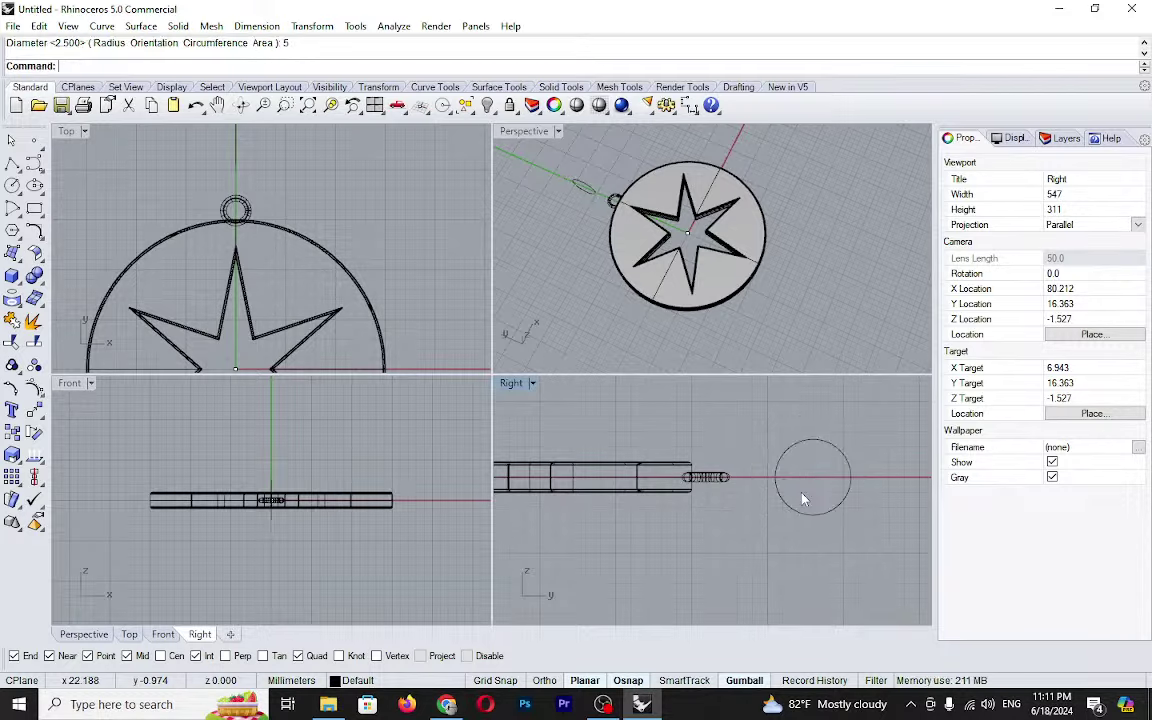
- Show the new circle's control points and move the three nearest the ring toward it along the axis
{"action": "scroll", "coordinate": [803, 498], "scroll_direction": "up", "scroll_amount": 3}
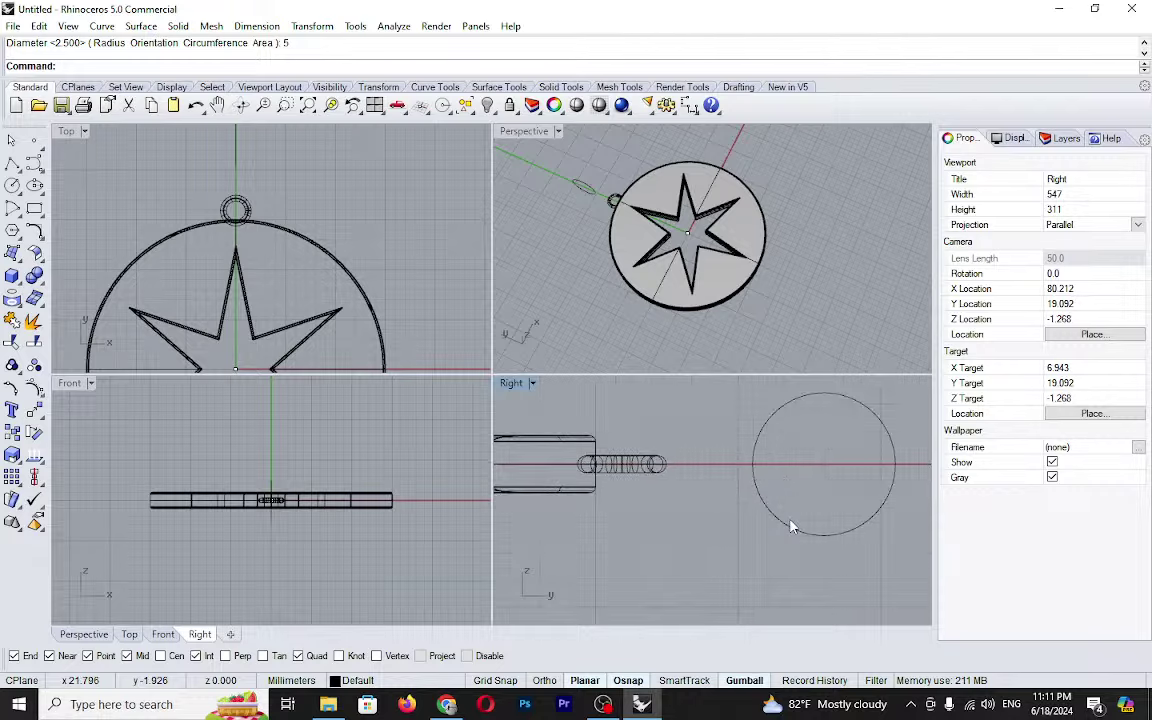
{"action": "left_click", "coordinate": [790, 527]}
{"action": "scroll", "coordinate": [743, 487], "scroll_direction": "down", "scroll_amount": 2}
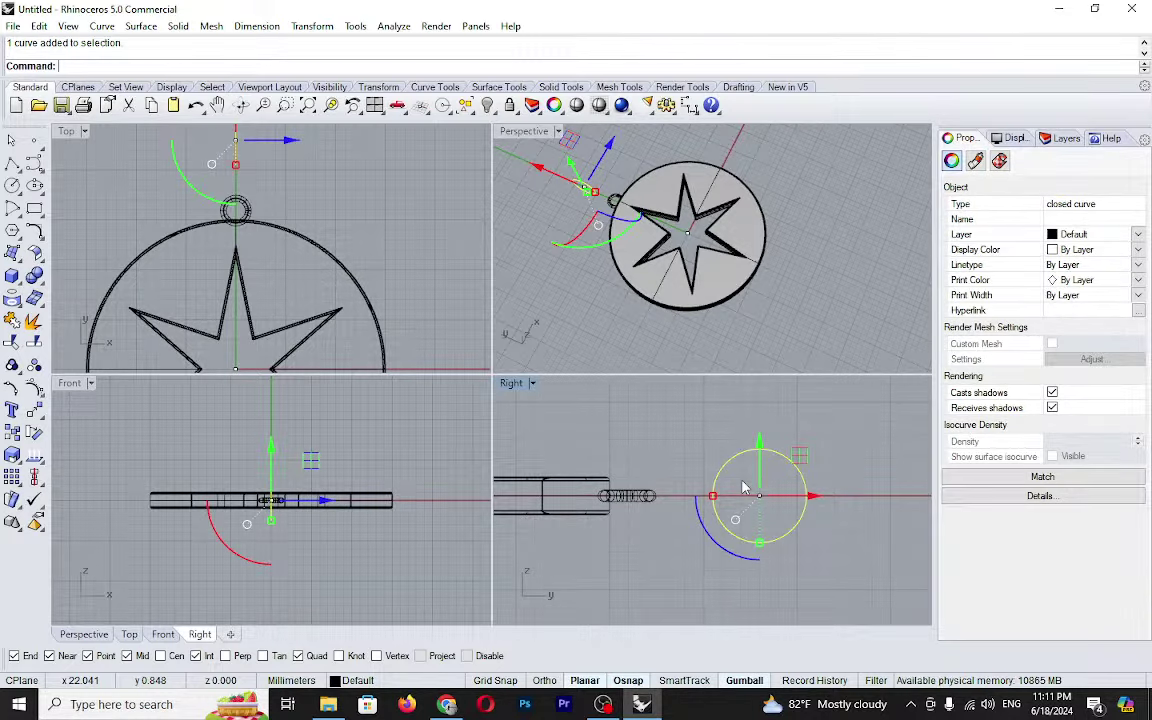
{"action": "left_click", "coordinate": [38, 393]}
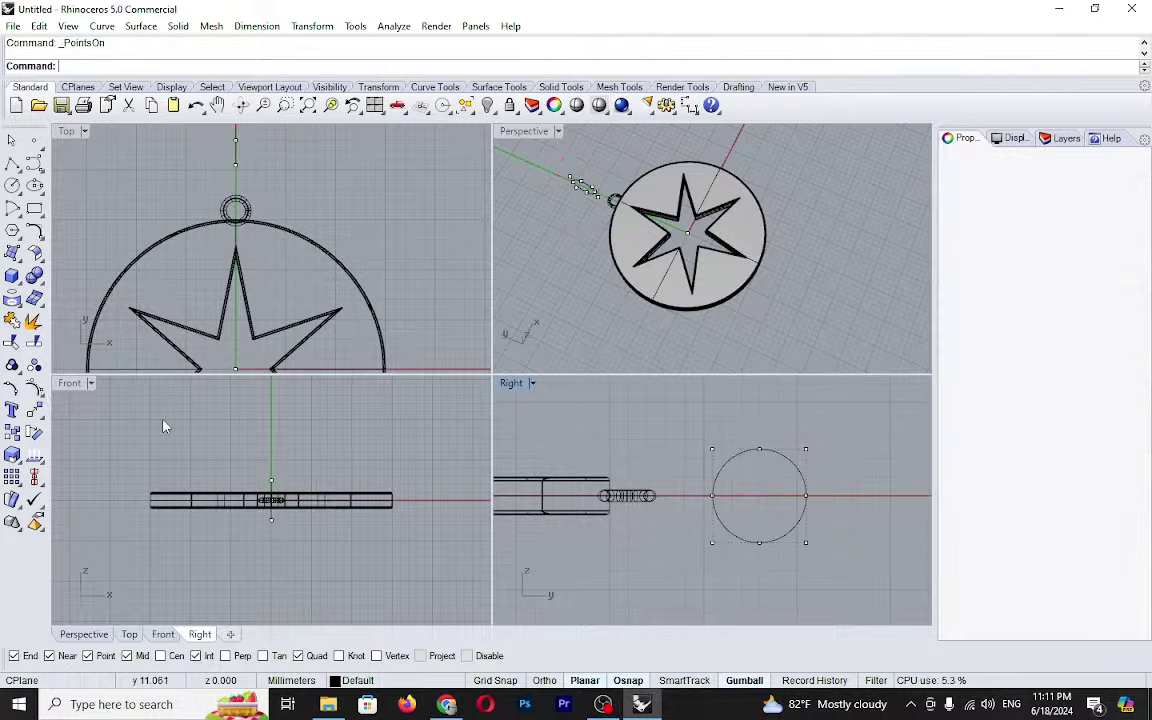
{"action": "left_click_drag", "start_coordinate": [690, 430], "coordinate": [735, 560]}
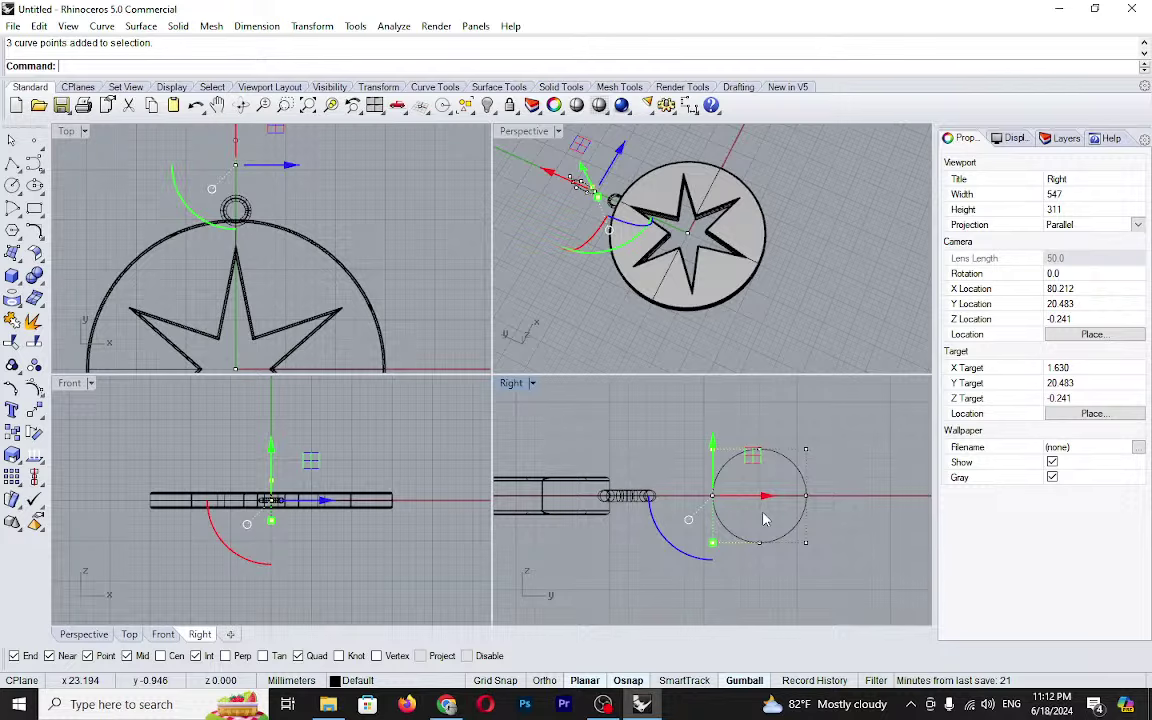
{"action": "left_click_drag", "start_coordinate": [763, 506], "coordinate": [700, 569]}
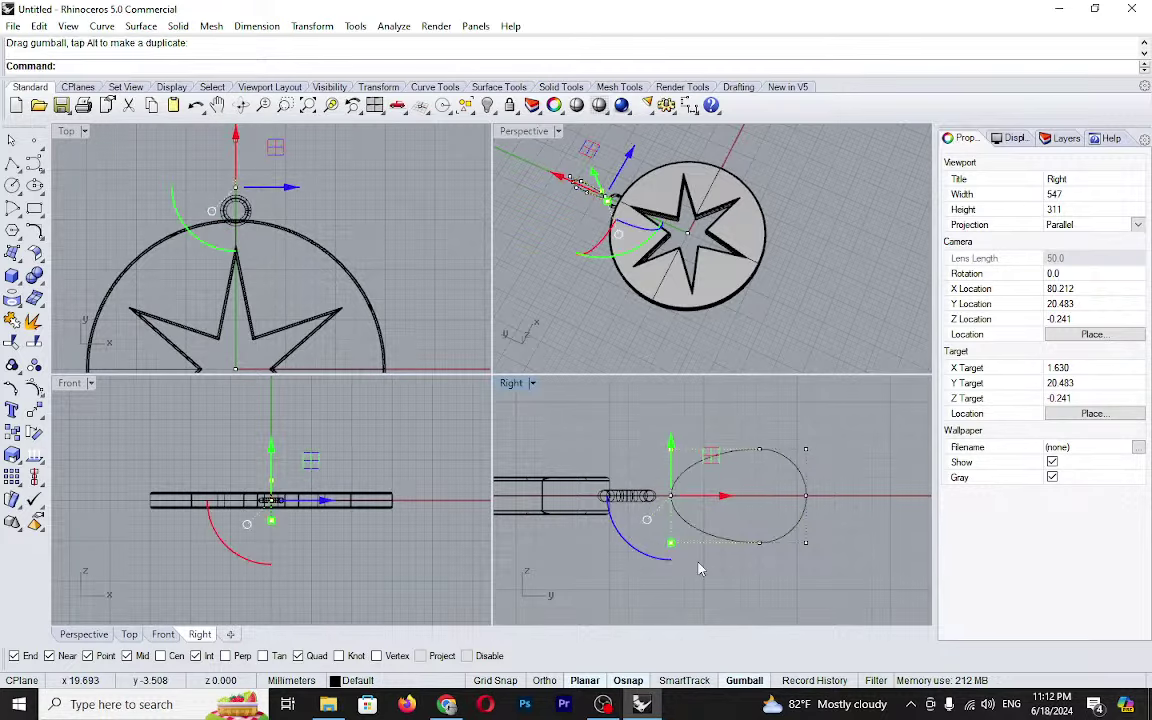
{"action": "key", "text": "Escape"}
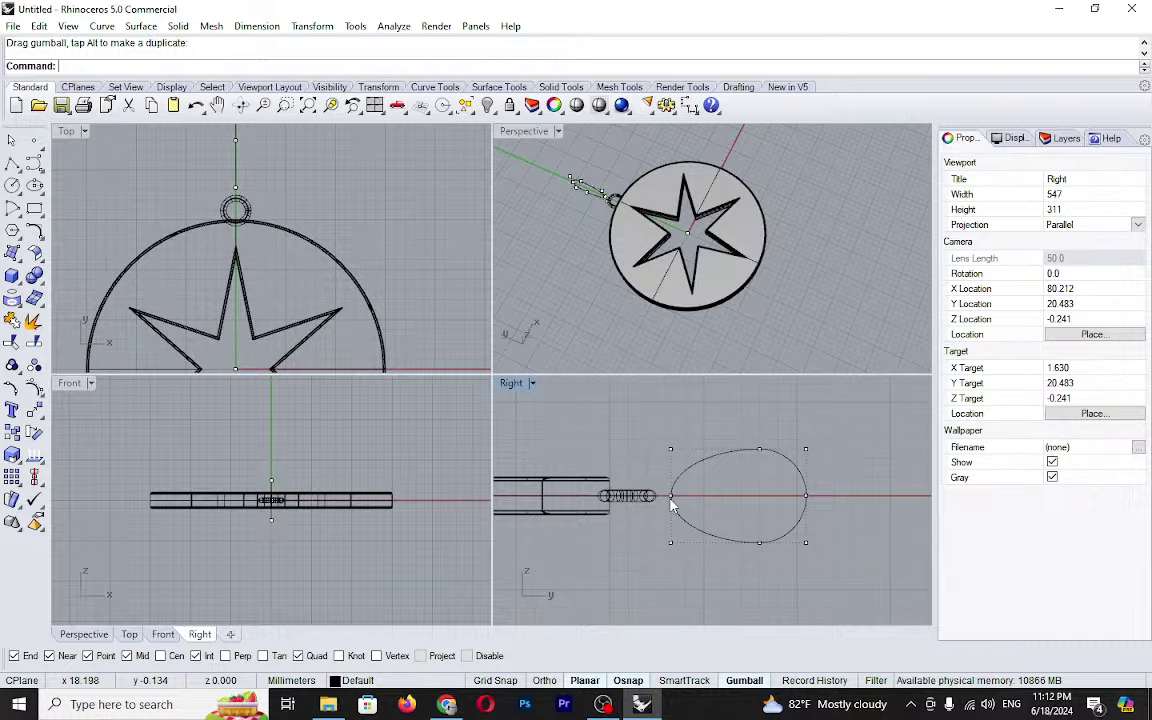
- Pull the curve's middle control point further into the ring to form a teardrop, and turn the control points off
{"action": "left_click", "coordinate": [671, 497]}
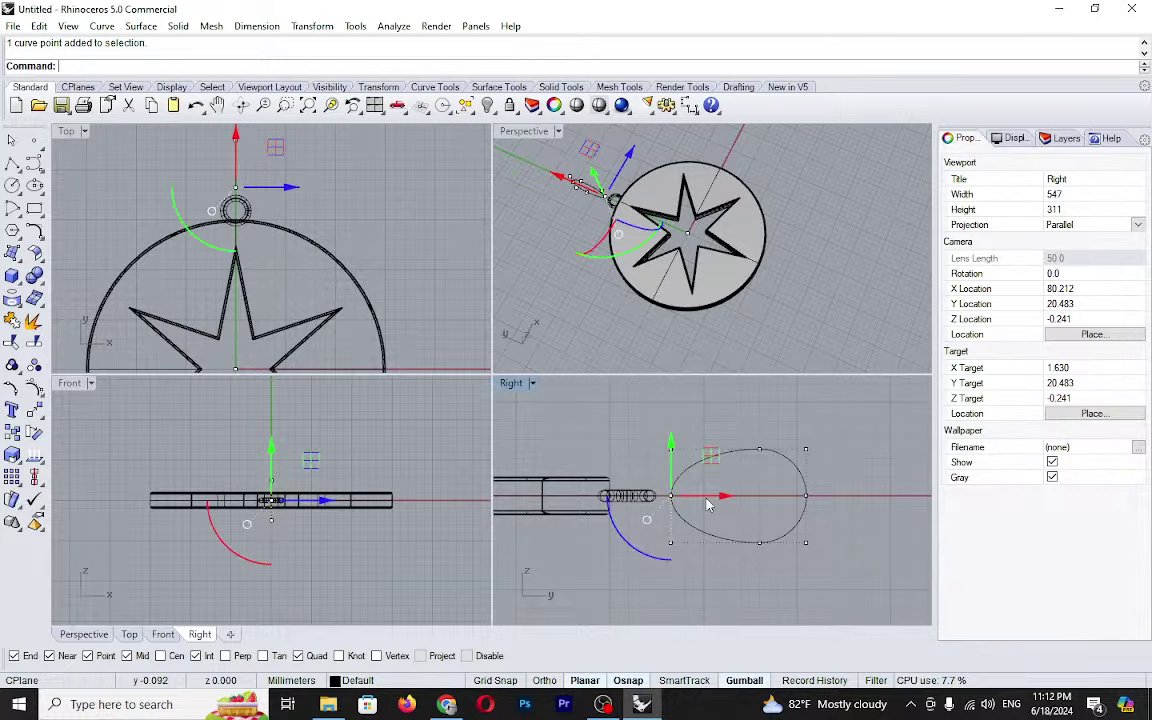
{"action": "left_click_drag", "start_coordinate": [707, 505], "coordinate": [697, 502]}
{"action": "left_click", "coordinate": [715, 588]}
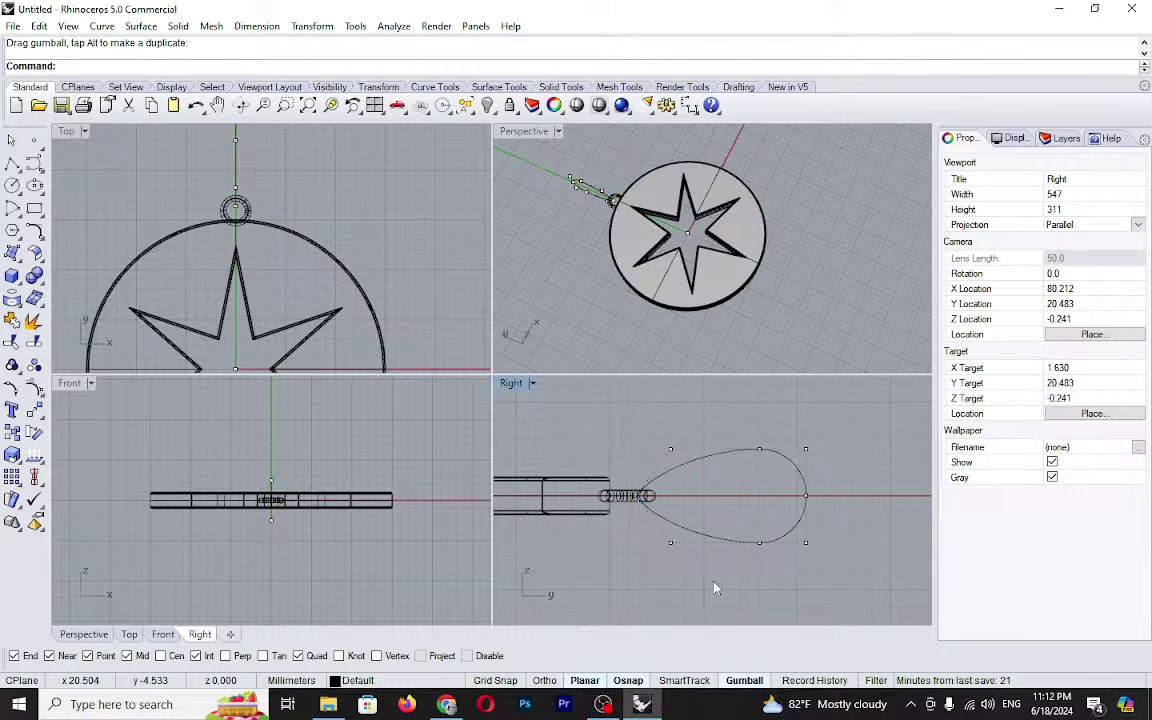
{"action": "key", "text": "Escape"}
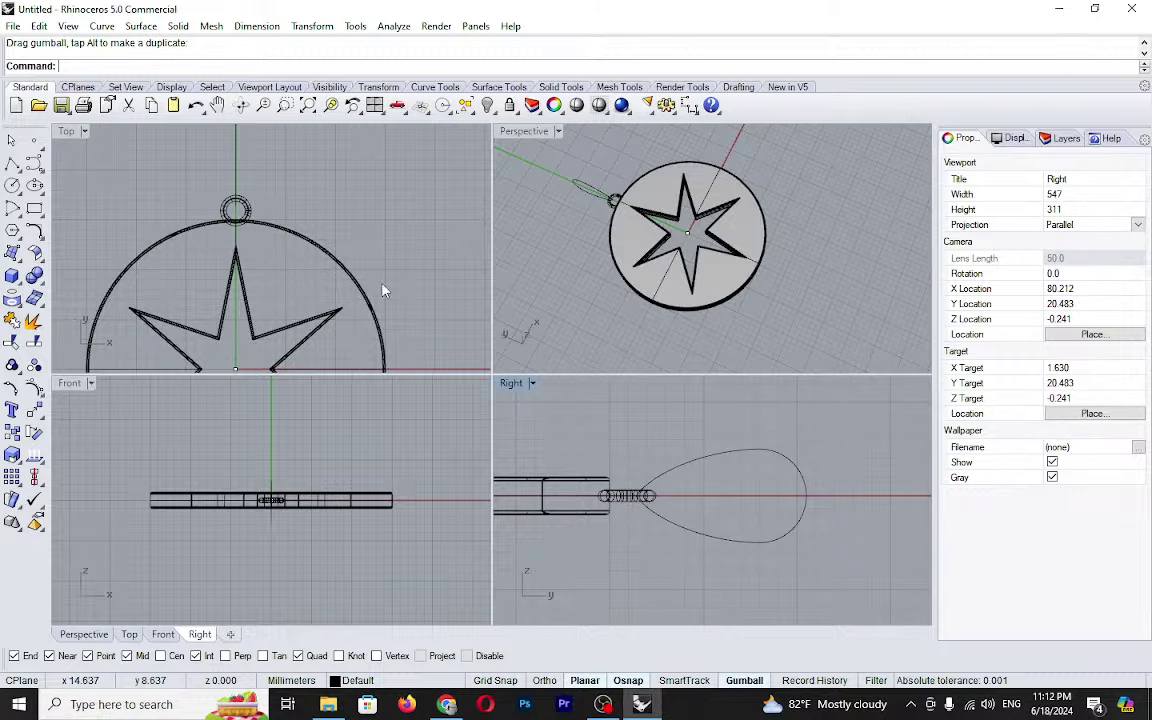
- In the Top view, draw a horizontal both-sided line centred on the teardrop's far end, extending 3 mm to each side
{"action": "right_click_drag", "start_coordinate": [383, 290], "coordinate": [287, 220]}
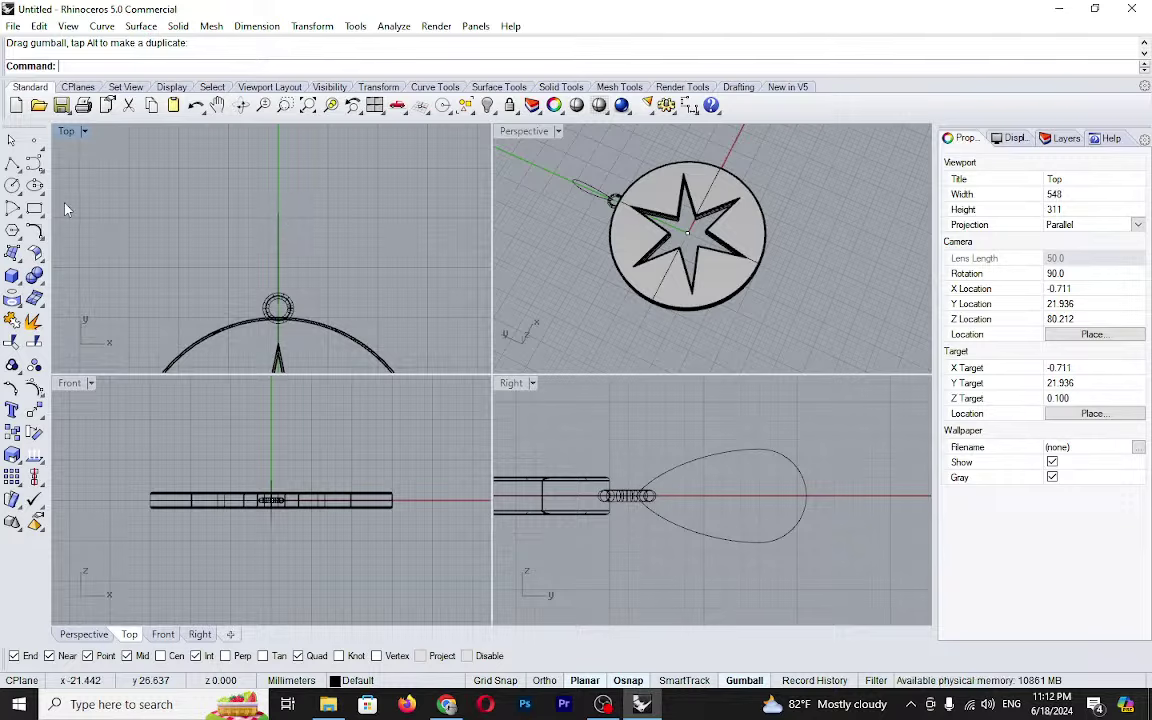
{"action": "right_click", "coordinate": [12, 163]}
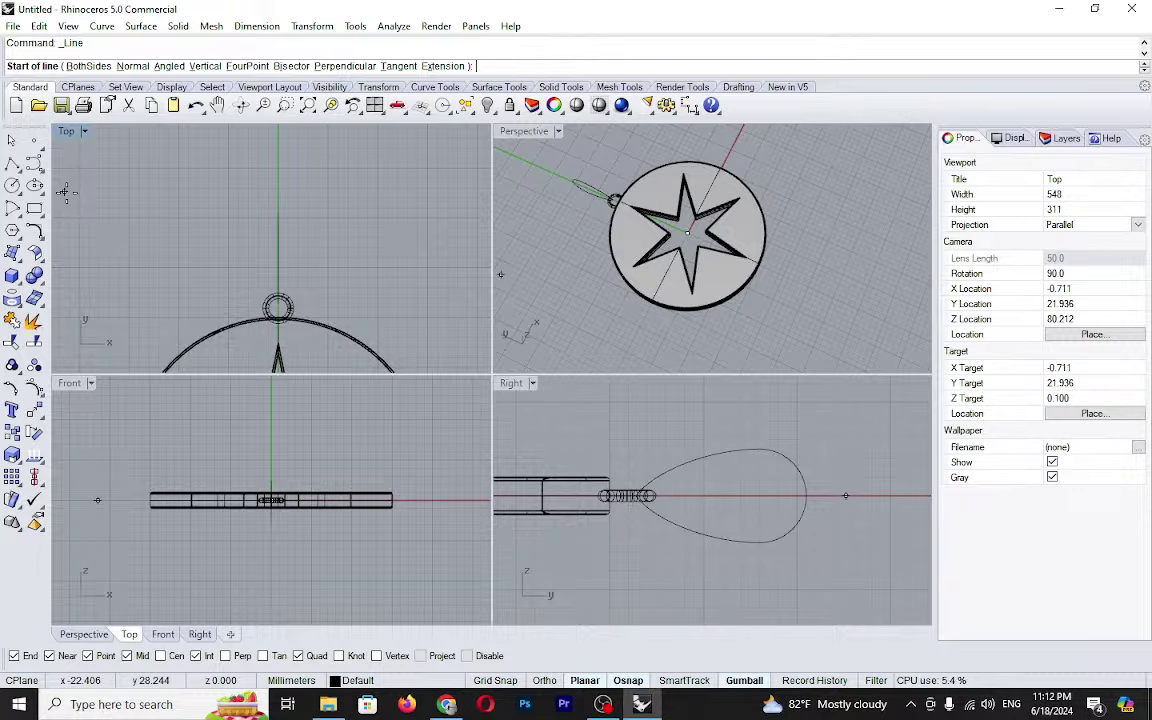
{"action": "left_click", "coordinate": [99, 67]}
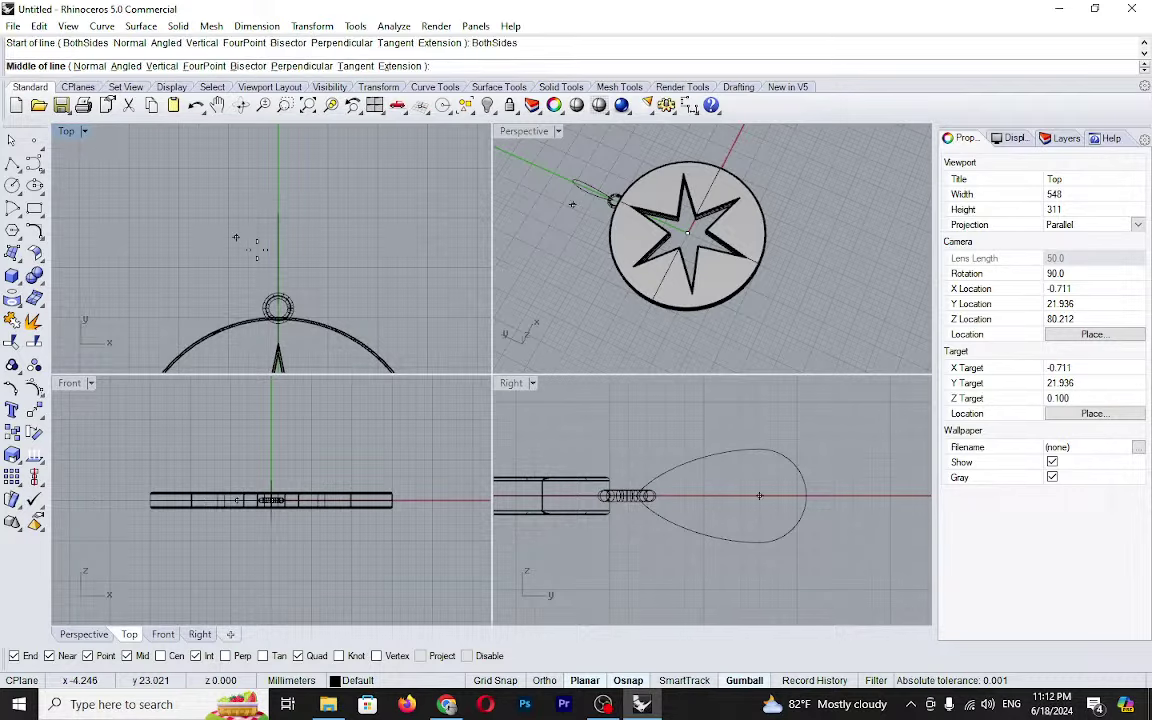
{"action": "left_click", "coordinate": [278, 212]}
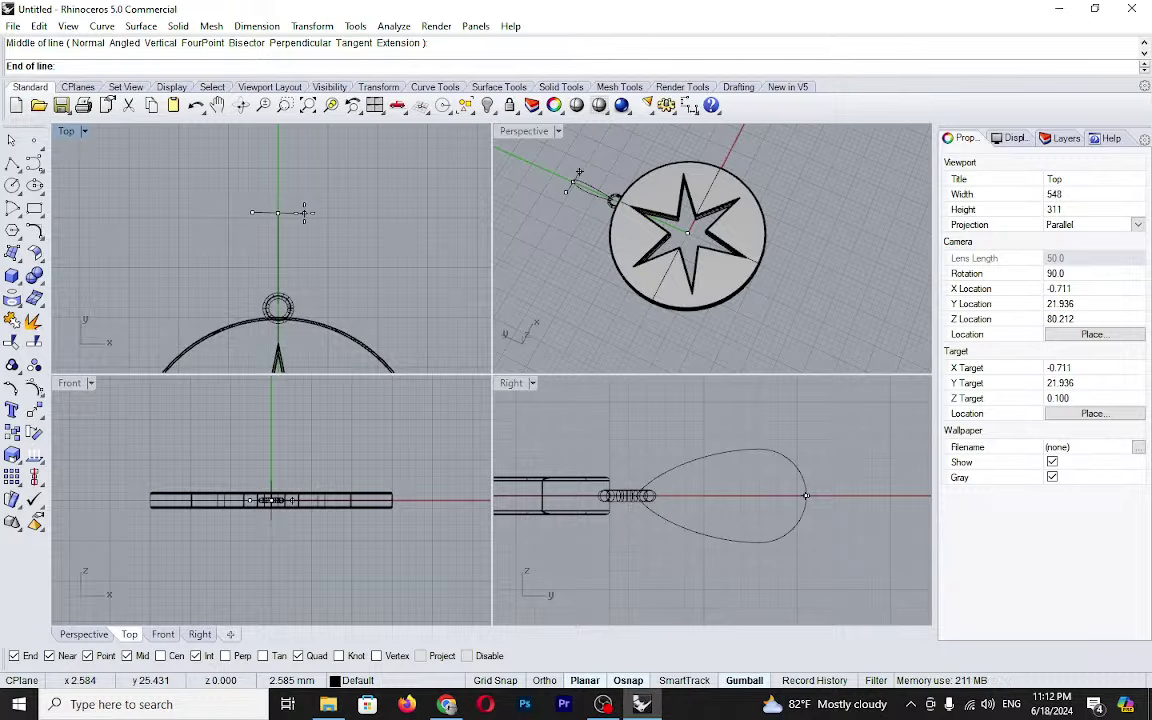
{"action": "type", "text": "2"}
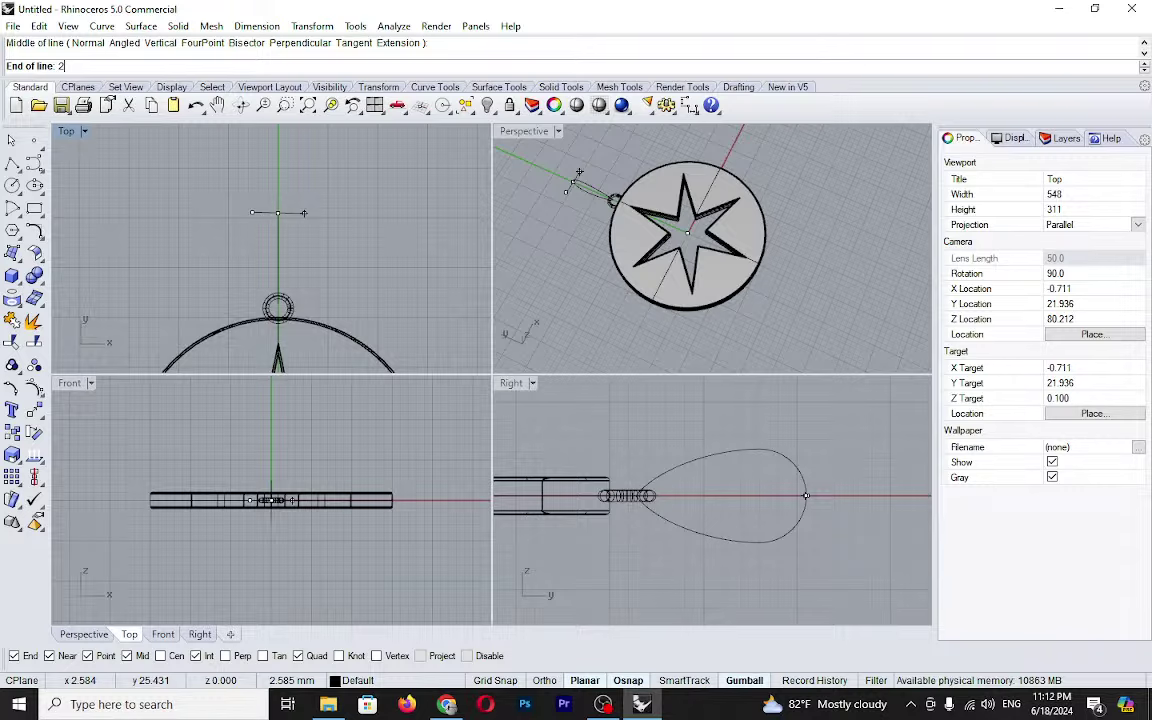
{"action": "key", "text": "Return"}
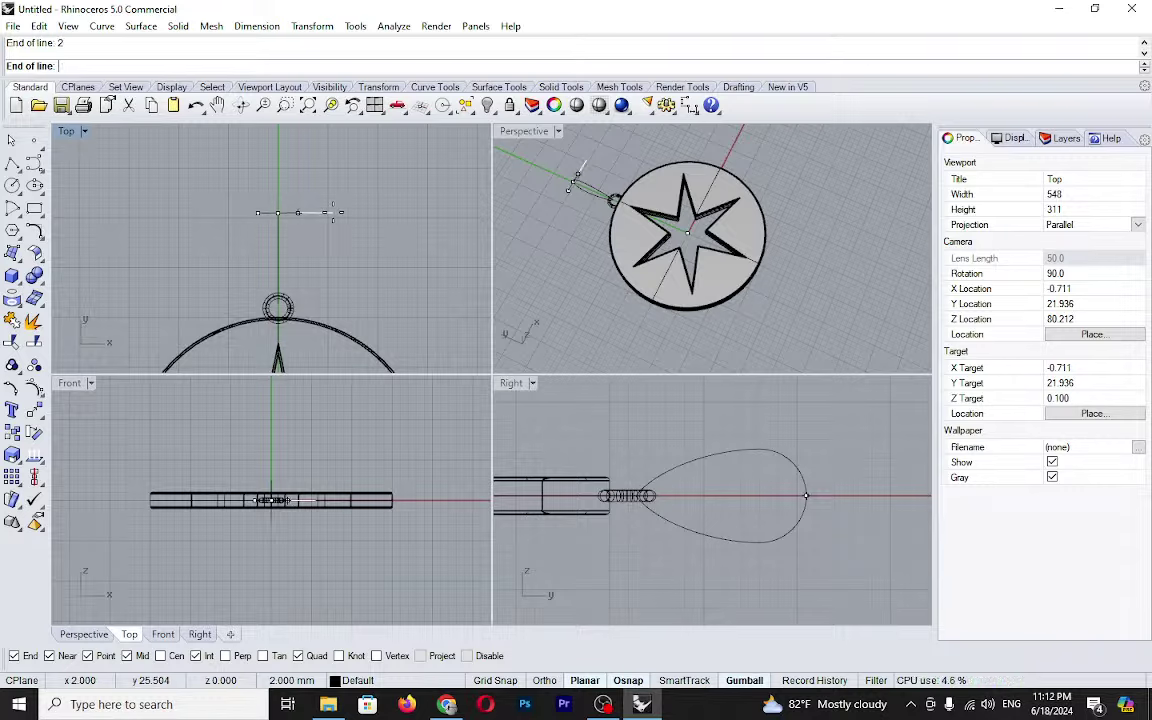
{"action": "scroll", "coordinate": [335, 212], "scroll_direction": "up", "scroll_amount": 4}
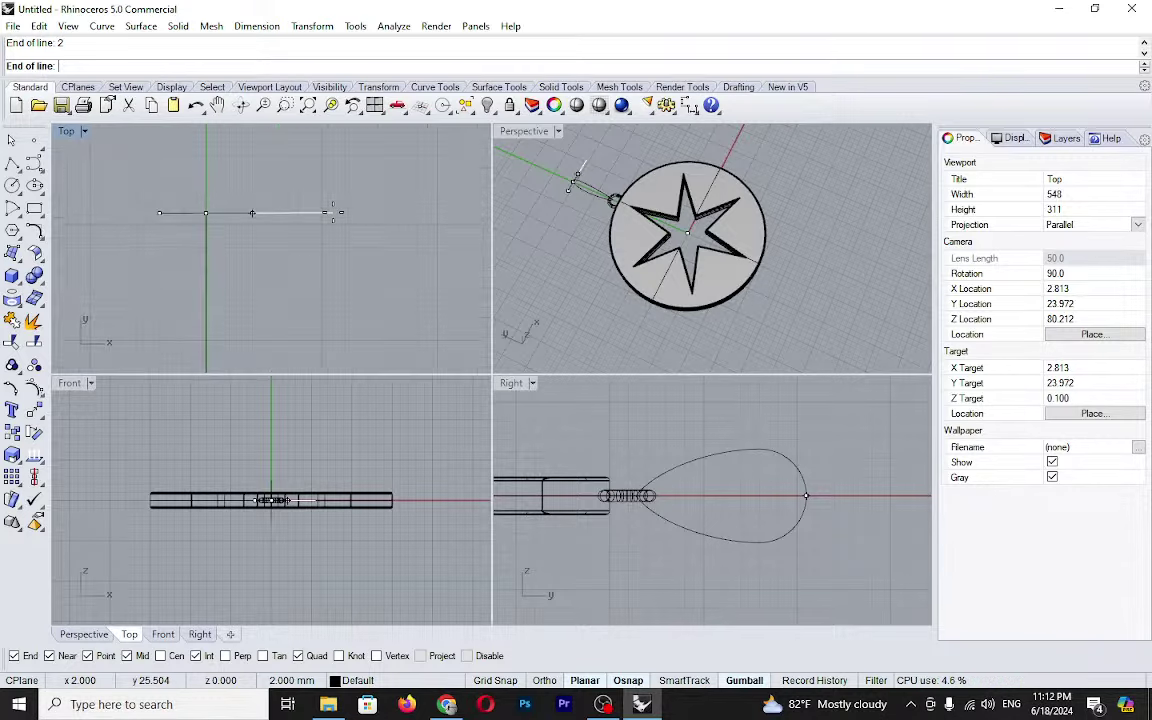
{"action": "scroll", "coordinate": [333, 212], "scroll_direction": "down", "scroll_amount": 1}
{"action": "type", "text": "3"}
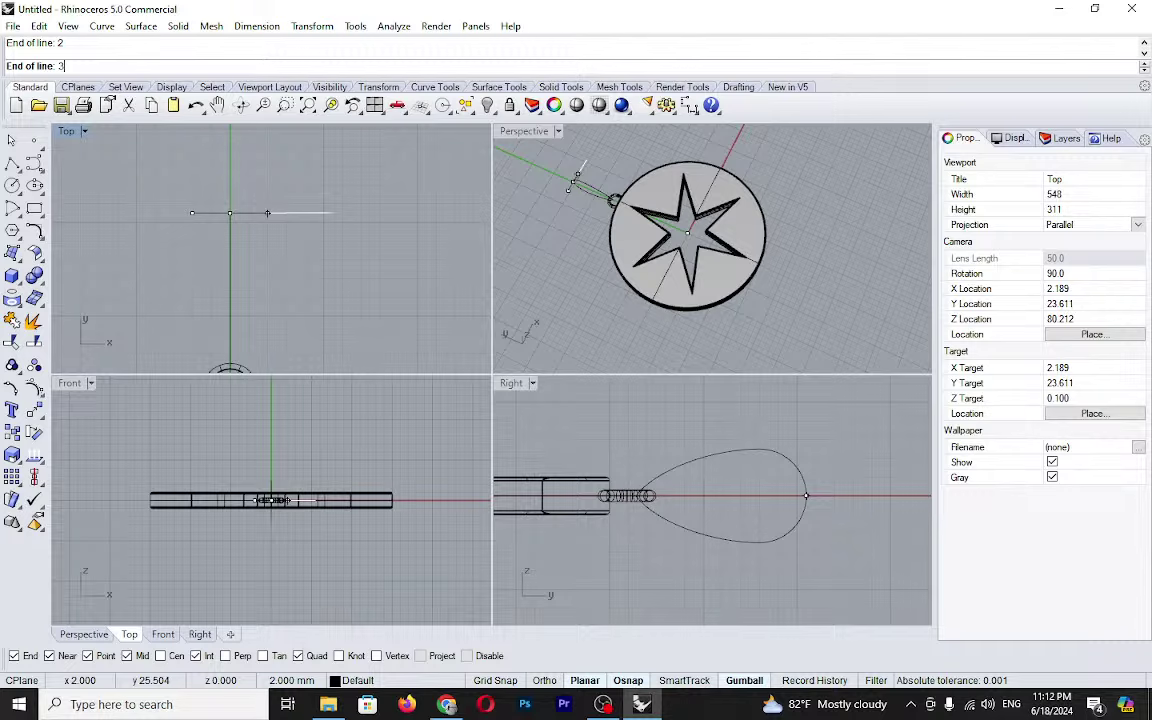
{"action": "key", "text": "Return"}
{"action": "right_click_drag", "start_coordinate": [273, 272], "coordinate": [326, 211]}
{"action": "scroll", "coordinate": [326, 211], "scroll_direction": "down", "scroll_amount": 2}
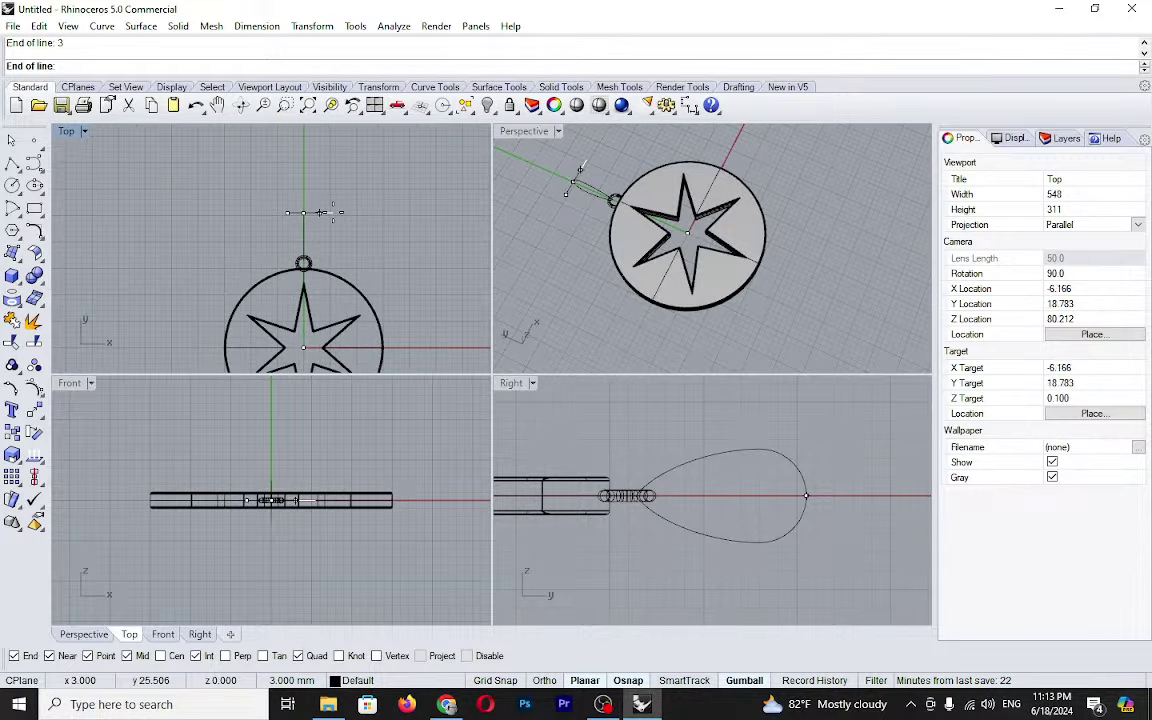
{"action": "scroll", "coordinate": [332, 212], "scroll_direction": "up", "scroll_amount": 2}
{"action": "key", "text": "F8"}
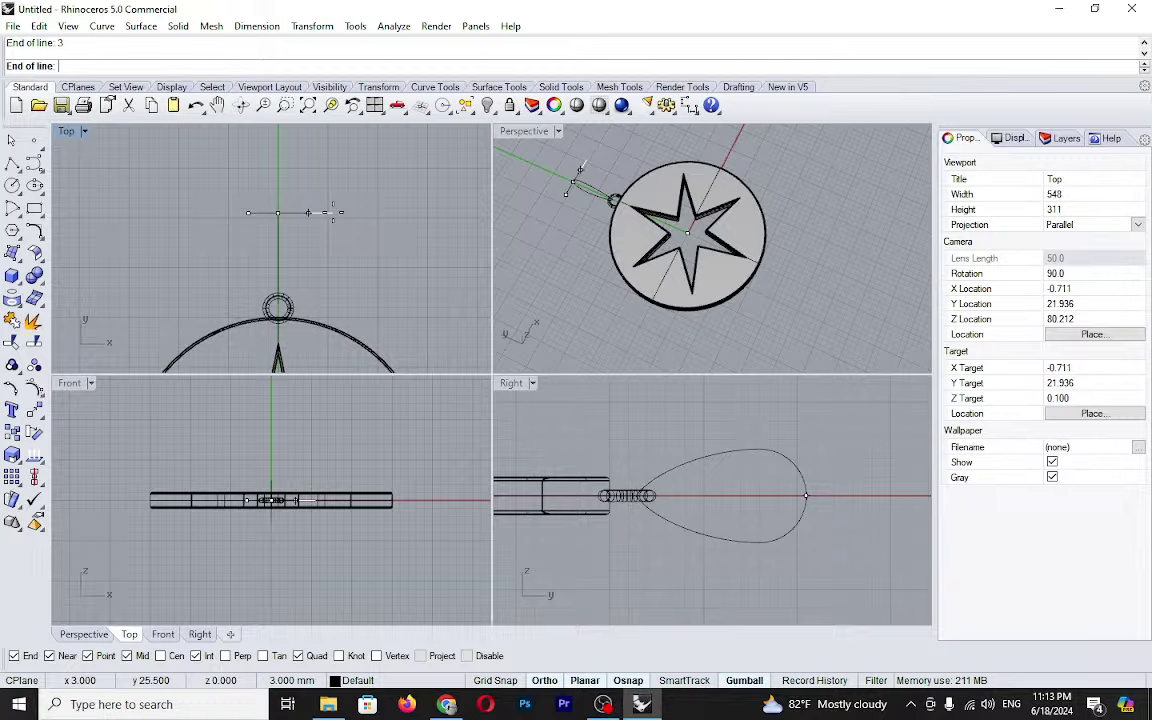
{"action": "left_click", "coordinate": [308, 212]}
{"action": "key", "text": "F8"}
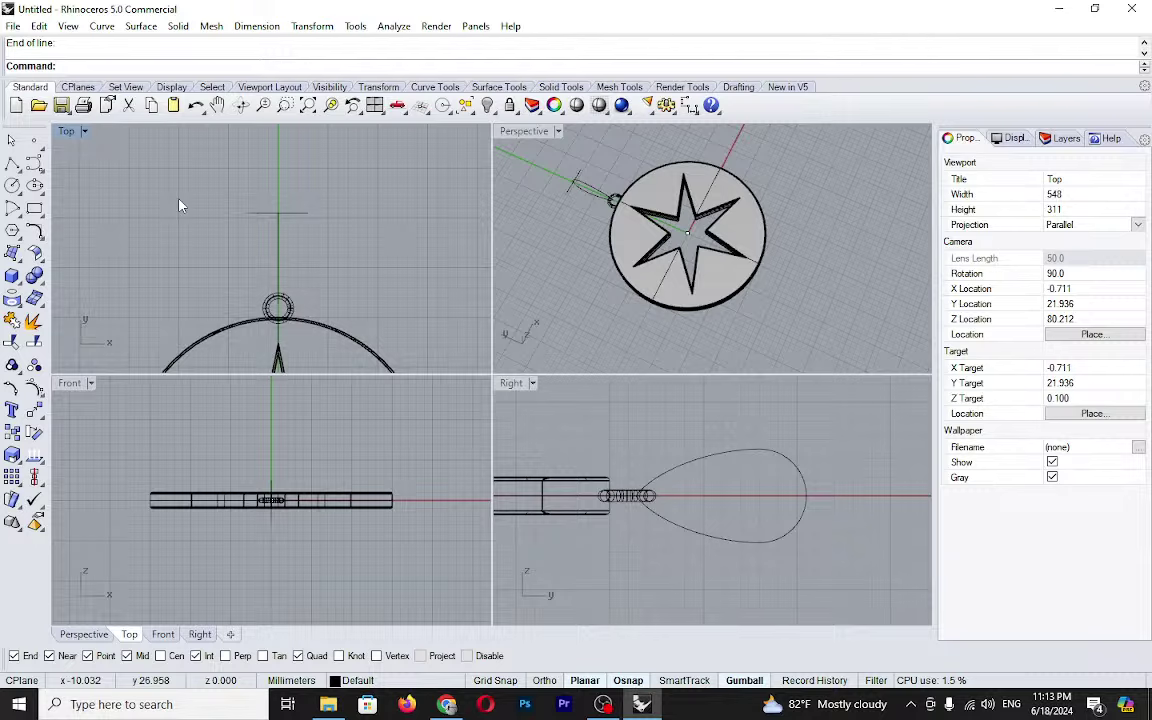
{"action": "left_click", "coordinate": [11, 208]}
{"action": "left_click", "coordinate": [88, 212]}
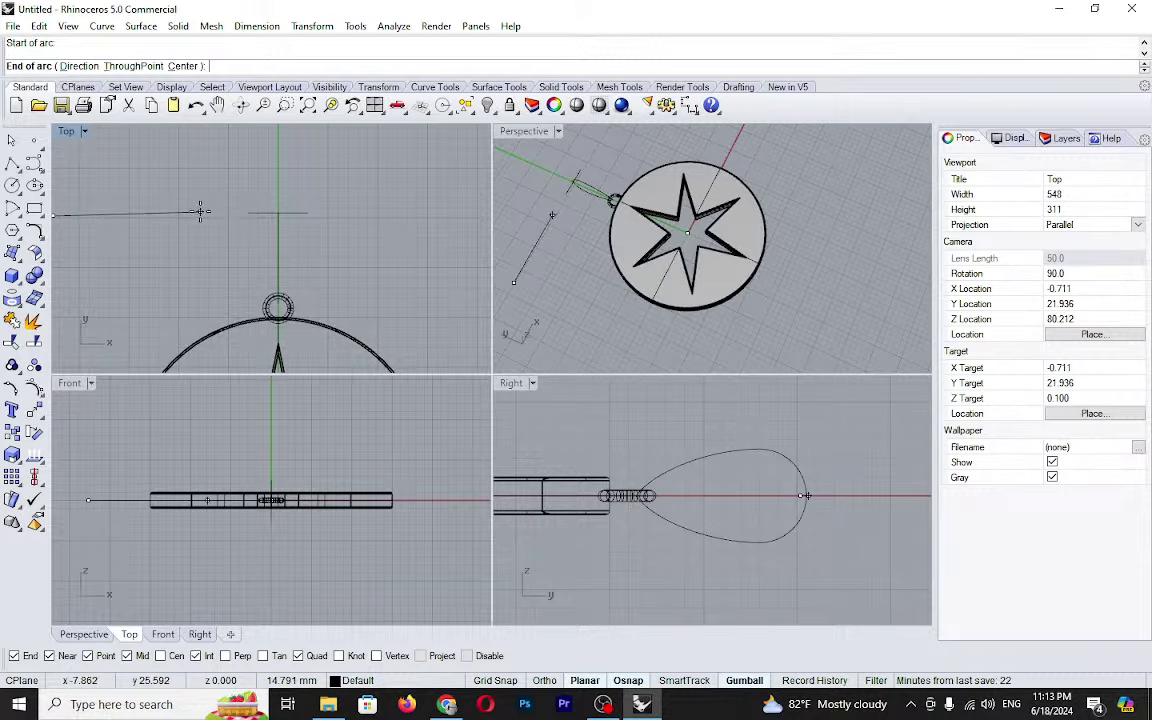
{"action": "key", "text": "Escape"}
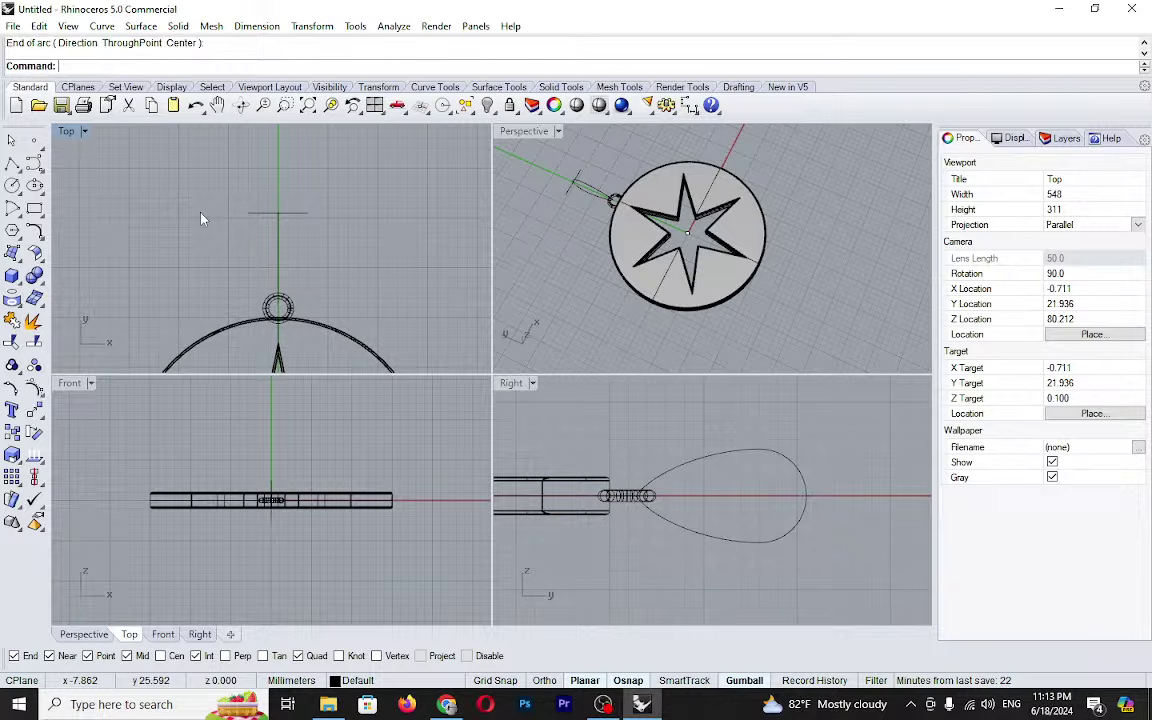
- Draw an arc between the line's two ends, bulging about 1.5 mm away from the ring at the centre axis
{"action": "key", "text": "Return"}
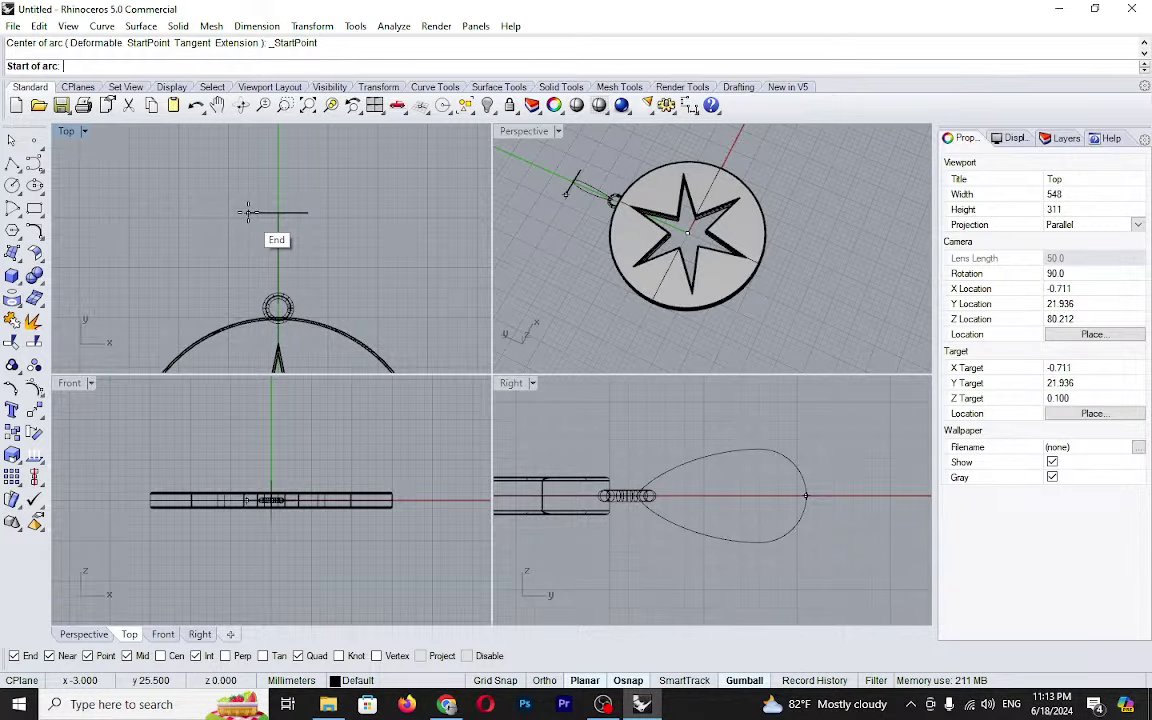
{"action": "scroll", "coordinate": [248, 210], "scroll_direction": "up", "scroll_amount": 3}
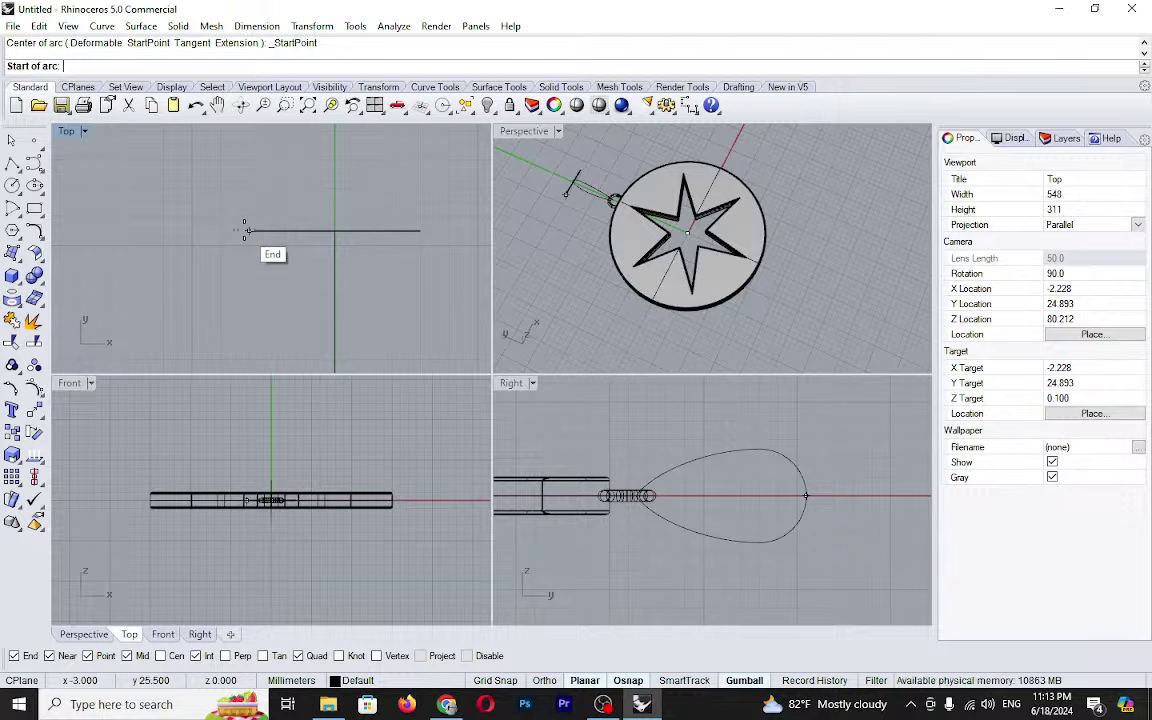
{"action": "left_click", "coordinate": [245, 230]}
{"action": "left_click", "coordinate": [420, 230]}
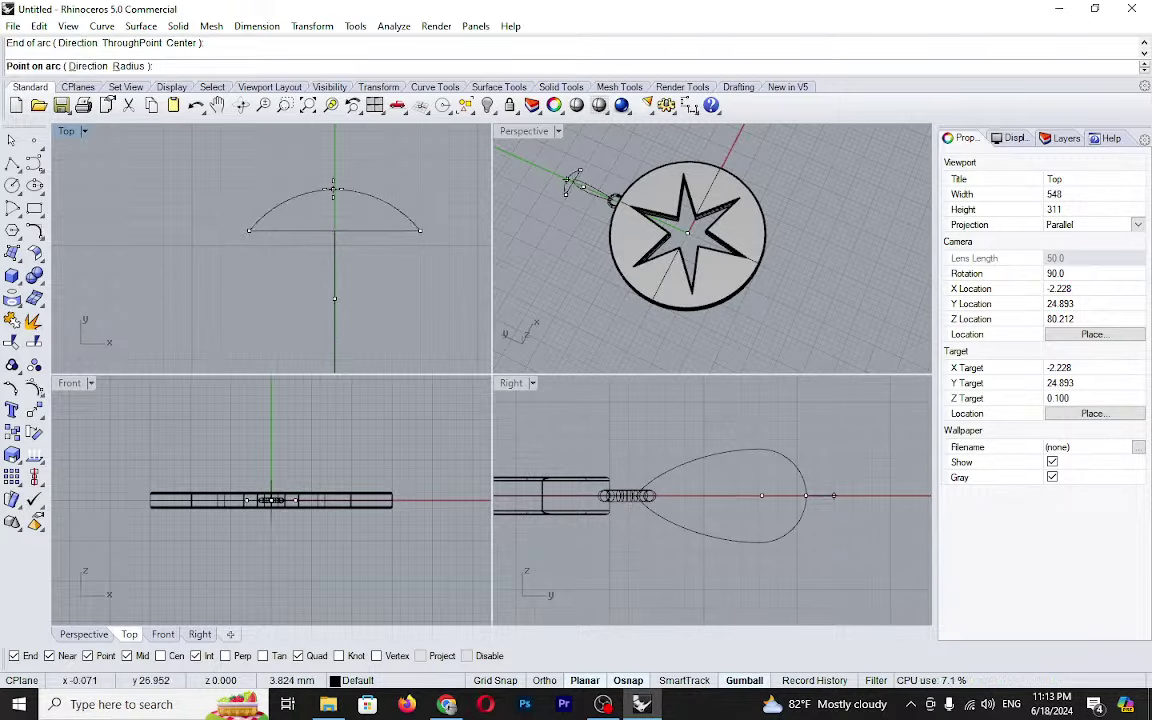
{"action": "left_click", "coordinate": [333, 188]}
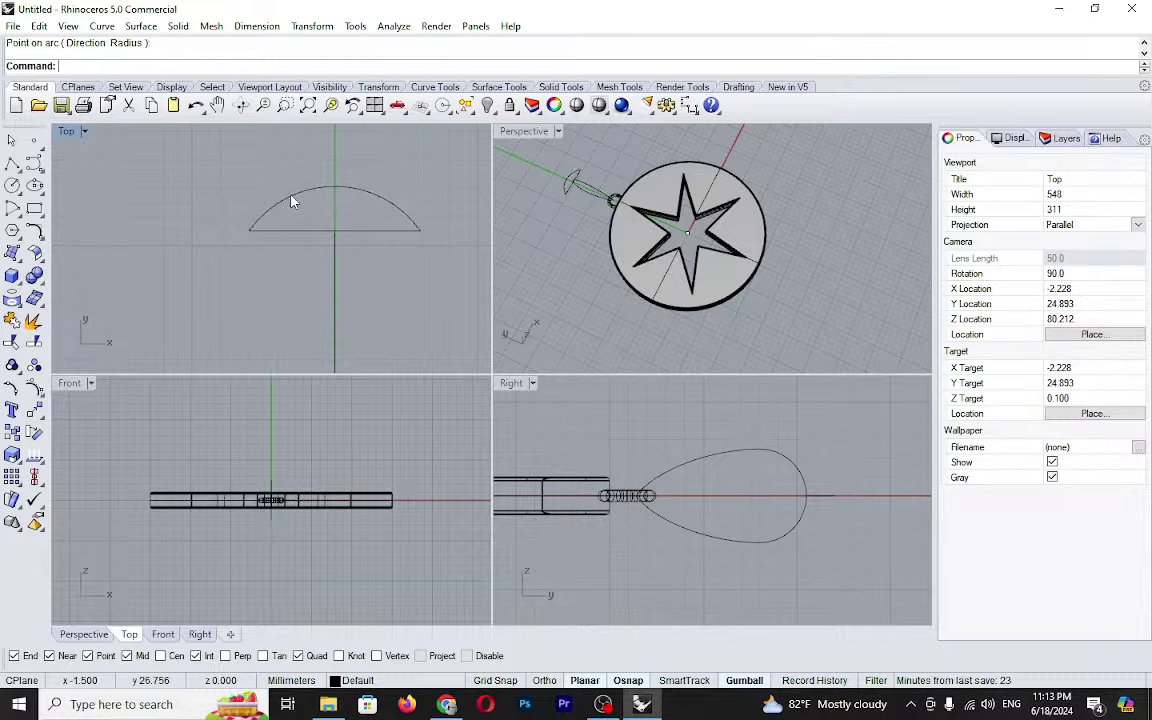
- Show the arc's control points, spread the three upper ones evenly outward to make its shoulders fuller, and turn the points off
{"action": "left_click", "coordinate": [291, 199]}
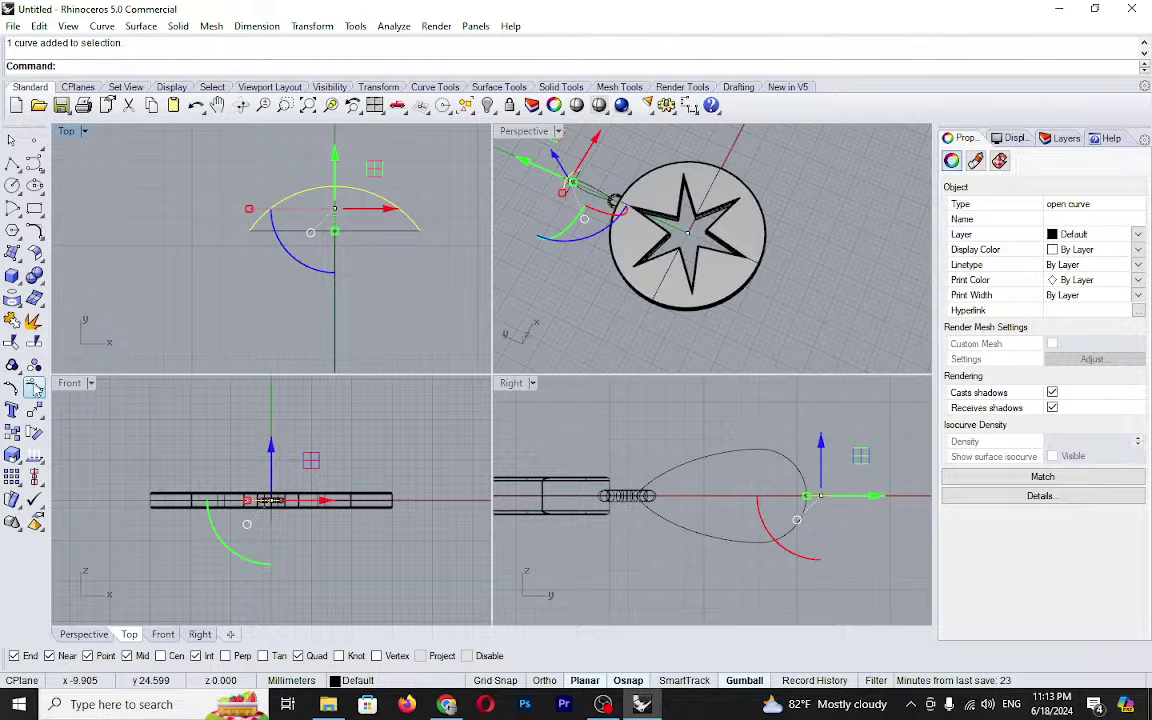
{"action": "left_click", "coordinate": [33, 388]}
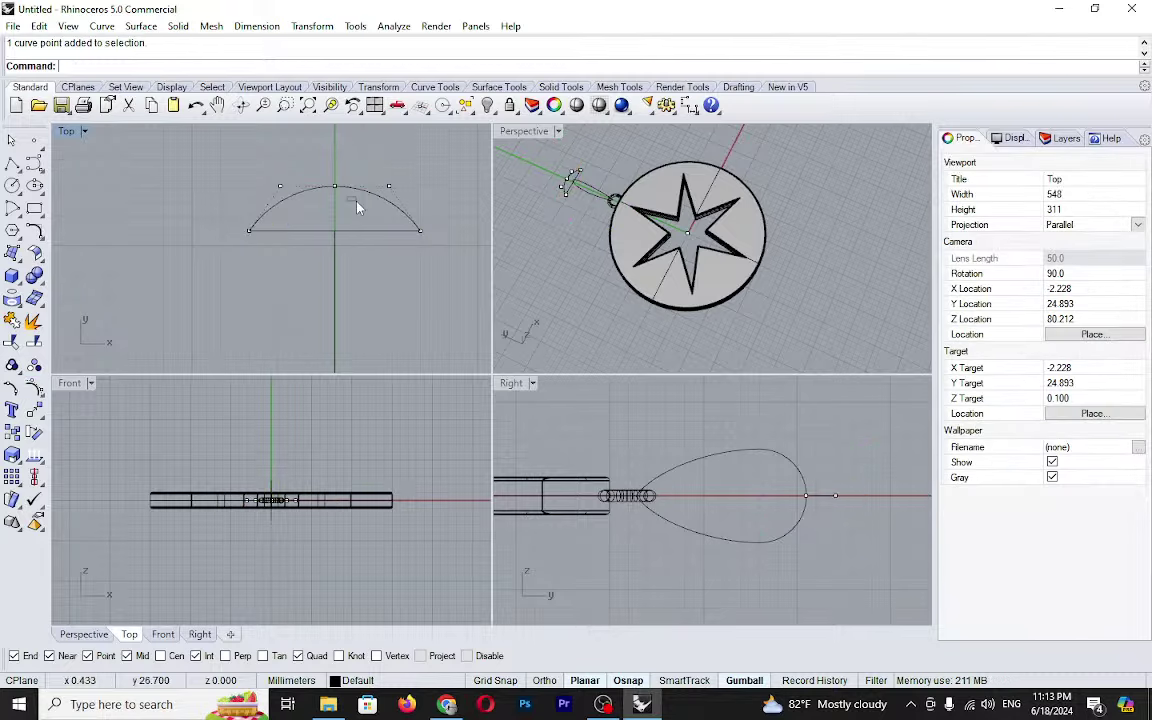
{"action": "left_click_drag", "start_coordinate": [247, 146], "coordinate": [424, 221]}
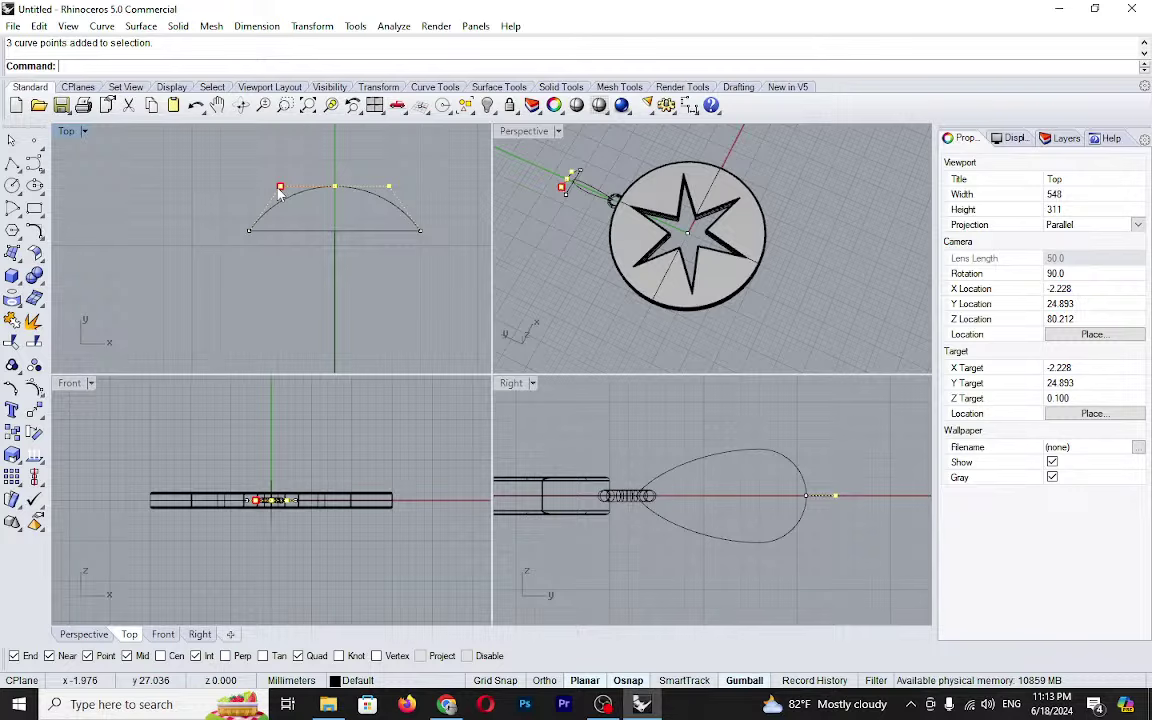
{"action": "left_click_drag", "start_coordinate": [281, 194], "coordinate": [216, 212]}
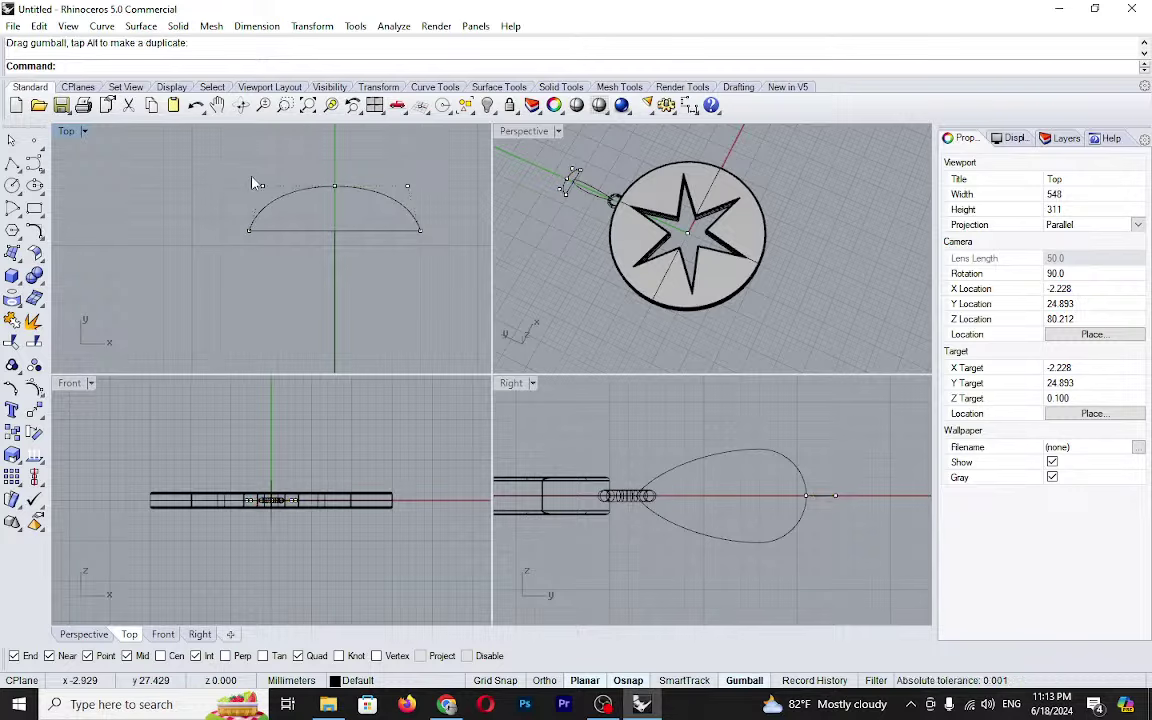
{"action": "scroll", "coordinate": [252, 180], "scroll_direction": "down", "scroll_amount": 1}
{"action": "key", "text": "Escape"}
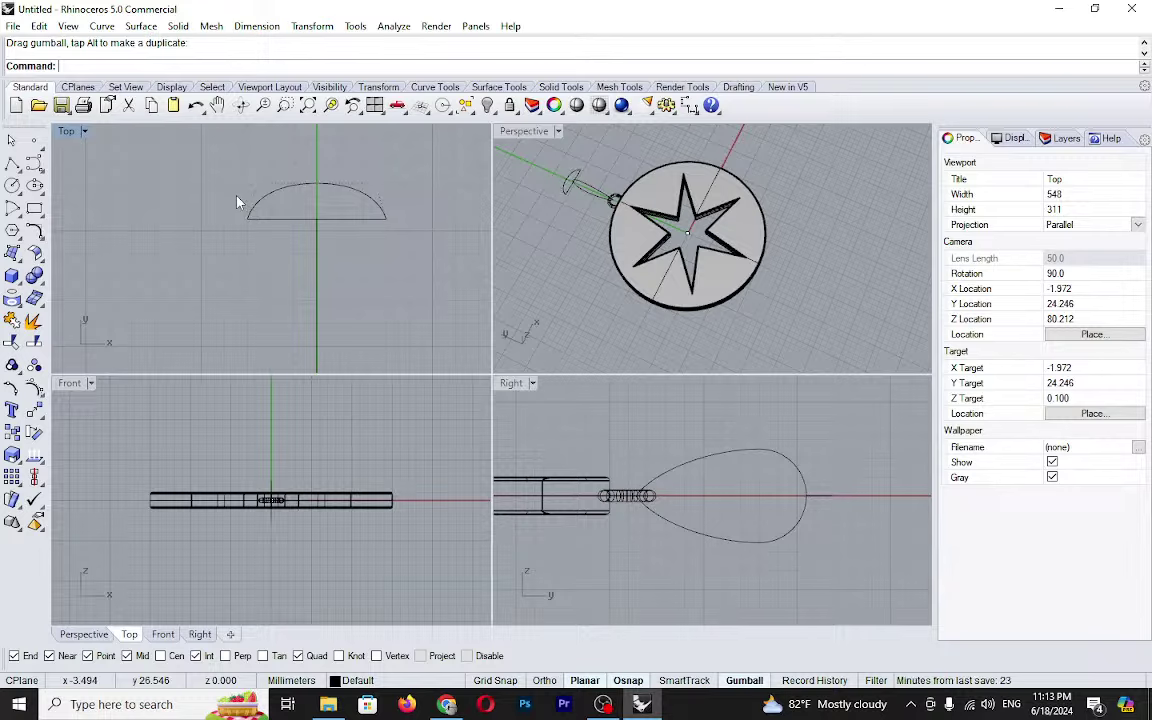
- Join the arc and its straight base line into one closed curve
{"action": "key", "text": "ctrl+z"}
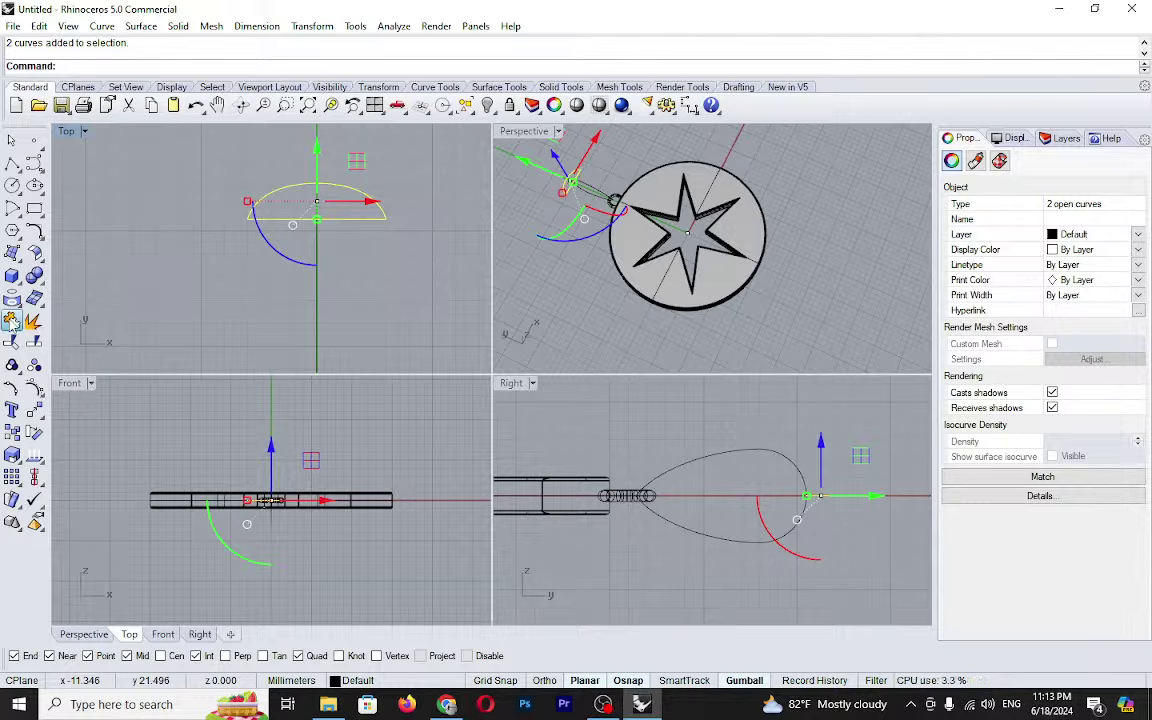
{"action": "left_click", "coordinate": [12, 320]}
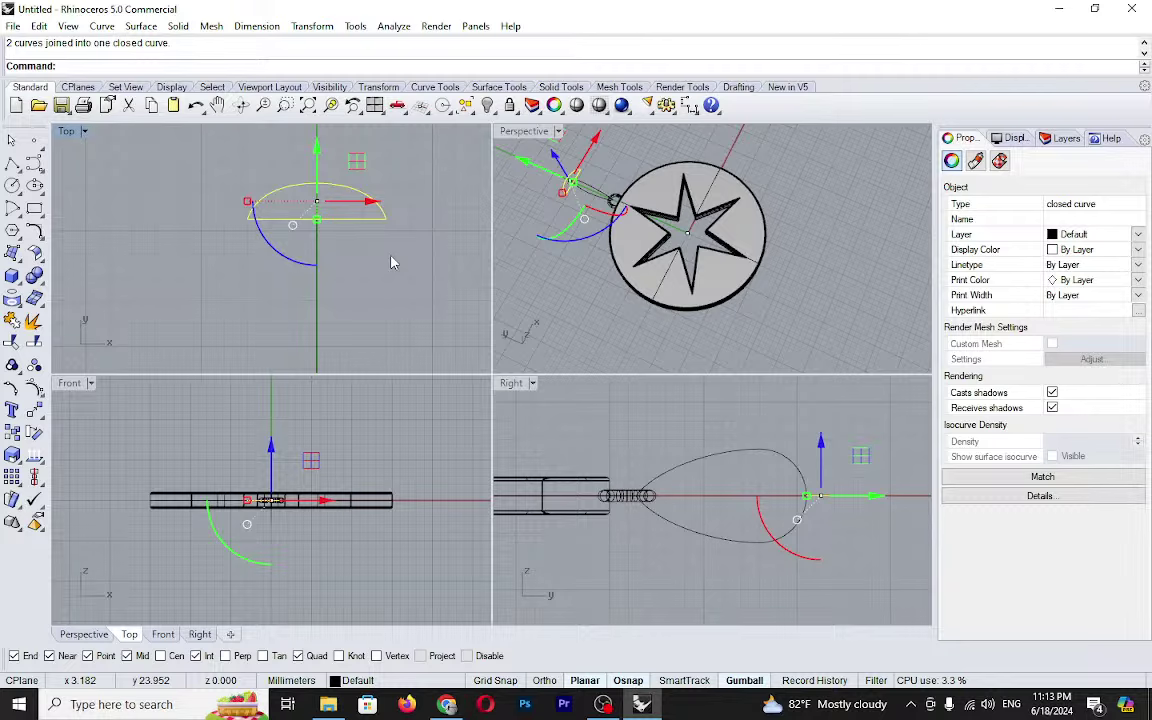
{"action": "left_click", "coordinate": [391, 262]}
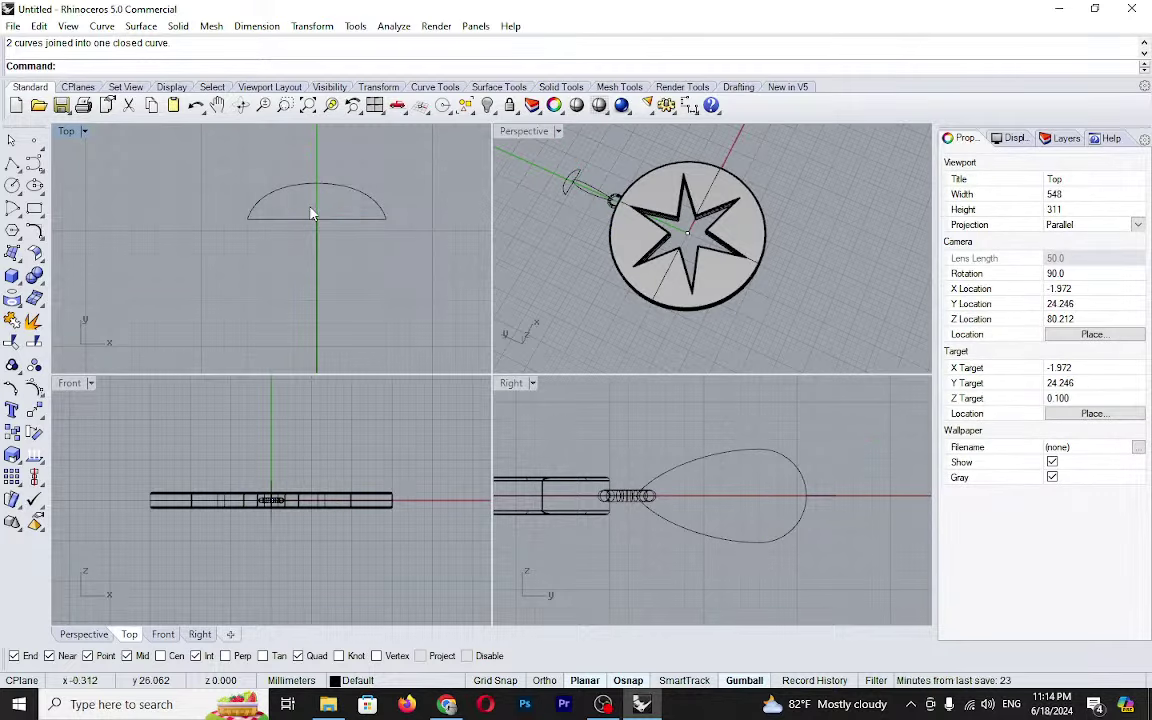
{"action": "scroll", "coordinate": [310, 210], "scroll_direction": "down", "scroll_amount": 3}
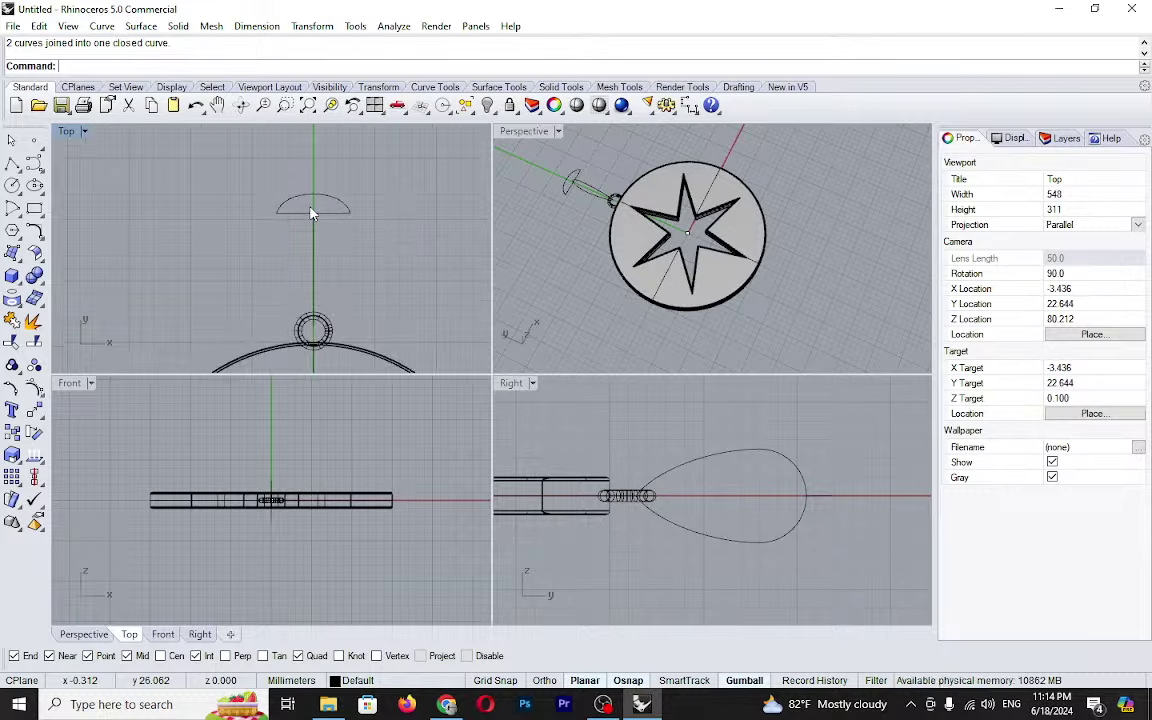
{"action": "scroll", "coordinate": [314, 330], "scroll_direction": "up", "scroll_amount": 3}
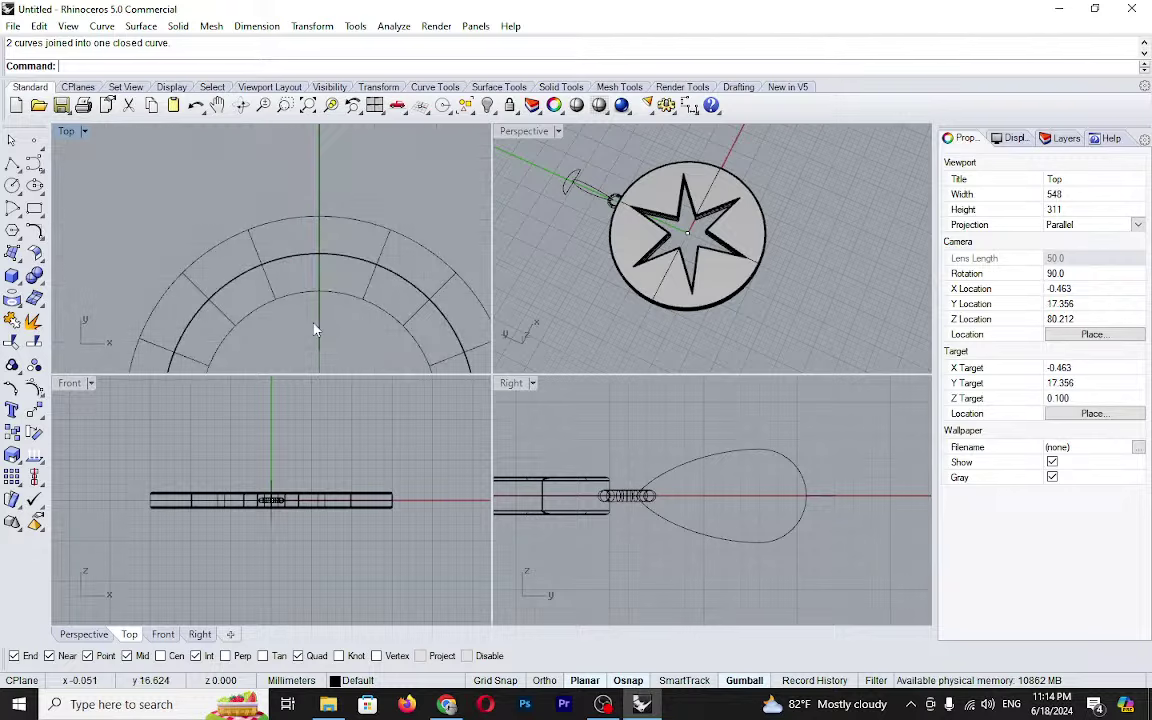
{"action": "scroll", "coordinate": [314, 330], "scroll_direction": "down", "scroll_amount": 3}
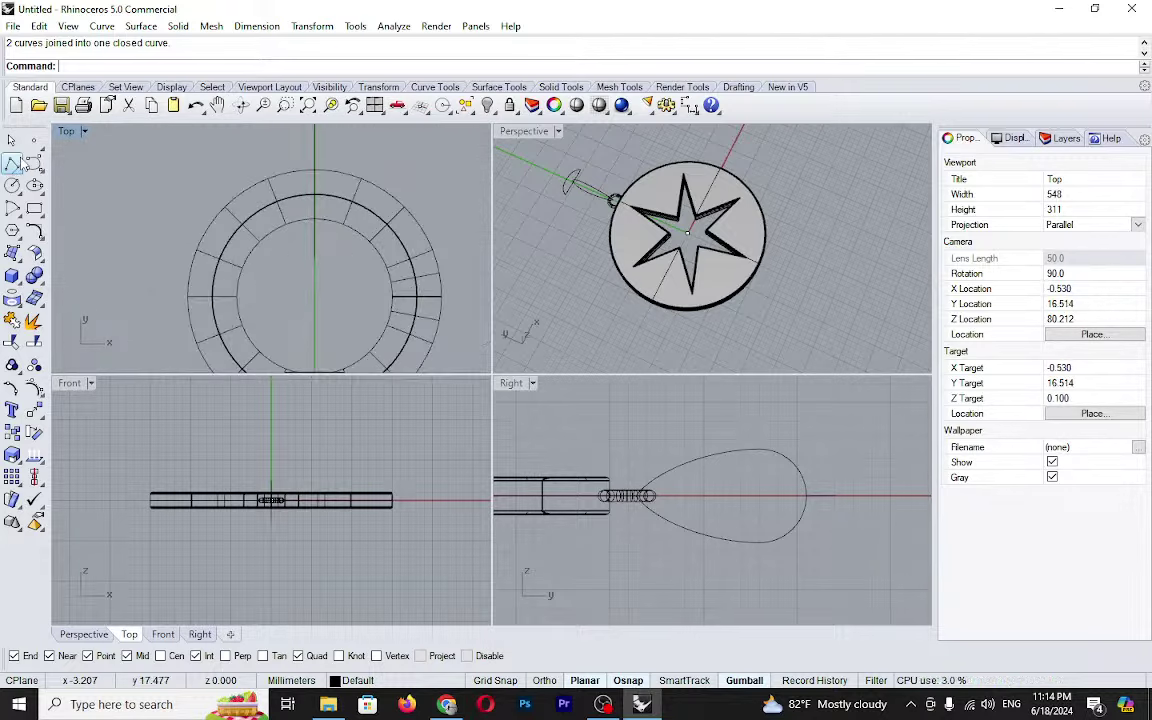
{"action": "left_click", "coordinate": [12, 163]}
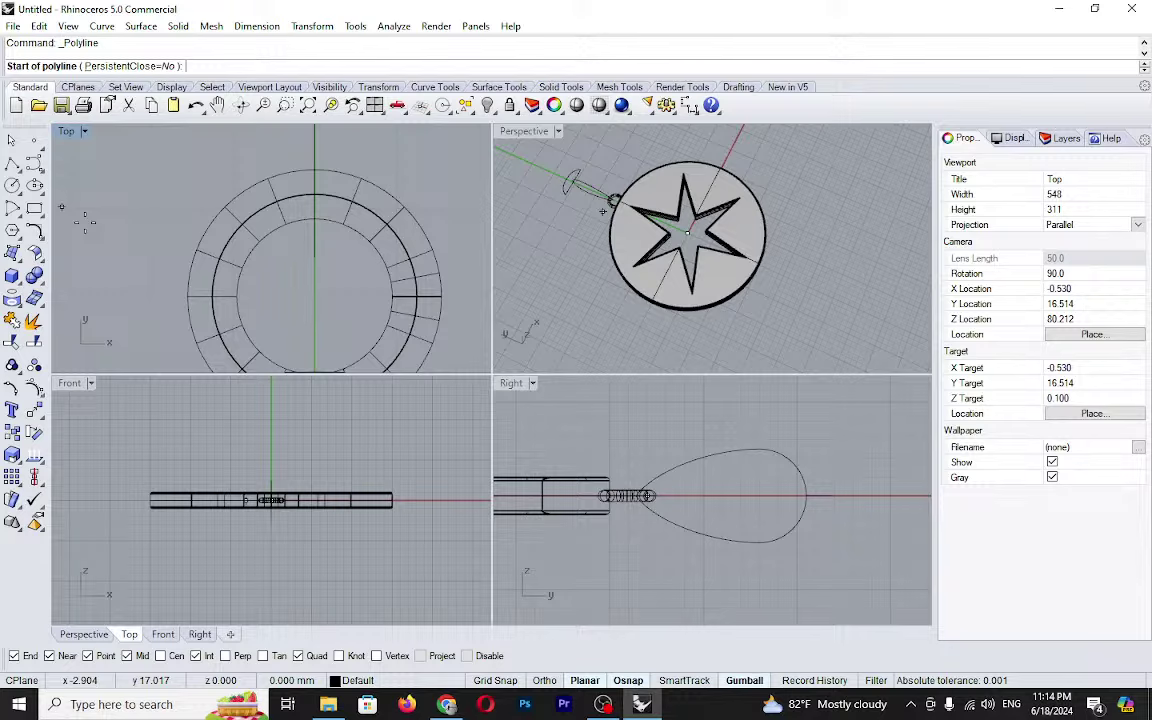
{"action": "left_click", "coordinate": [314, 258]}
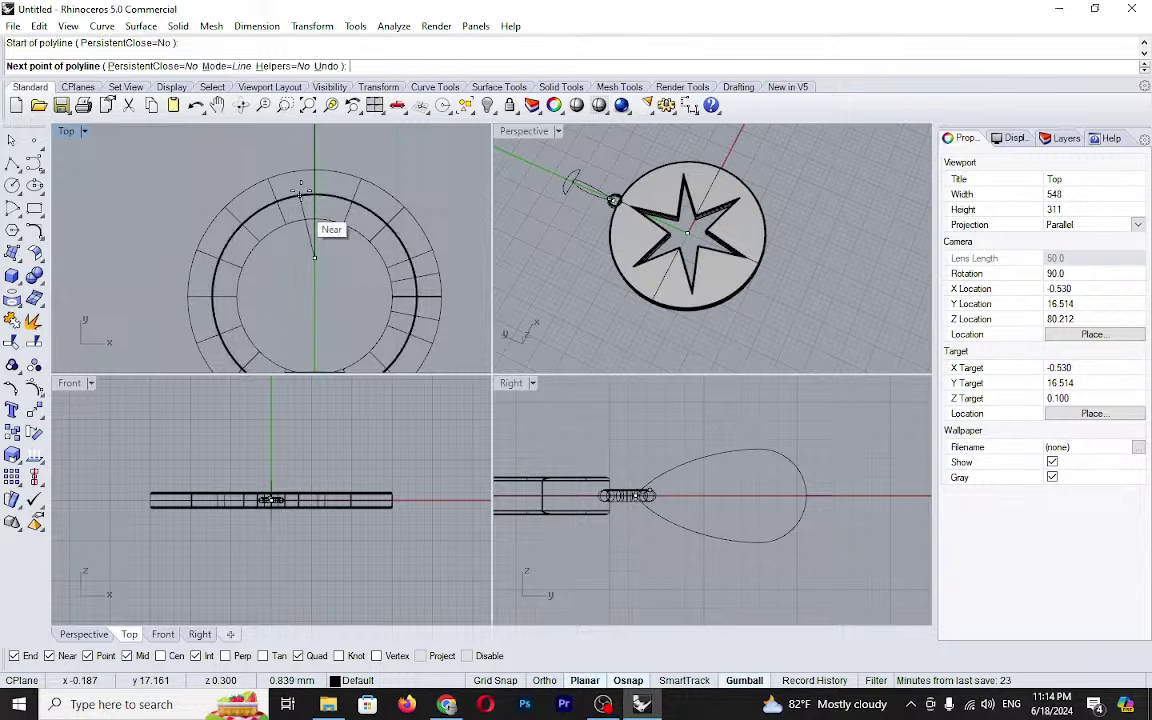
{"action": "key", "text": "Escape"}
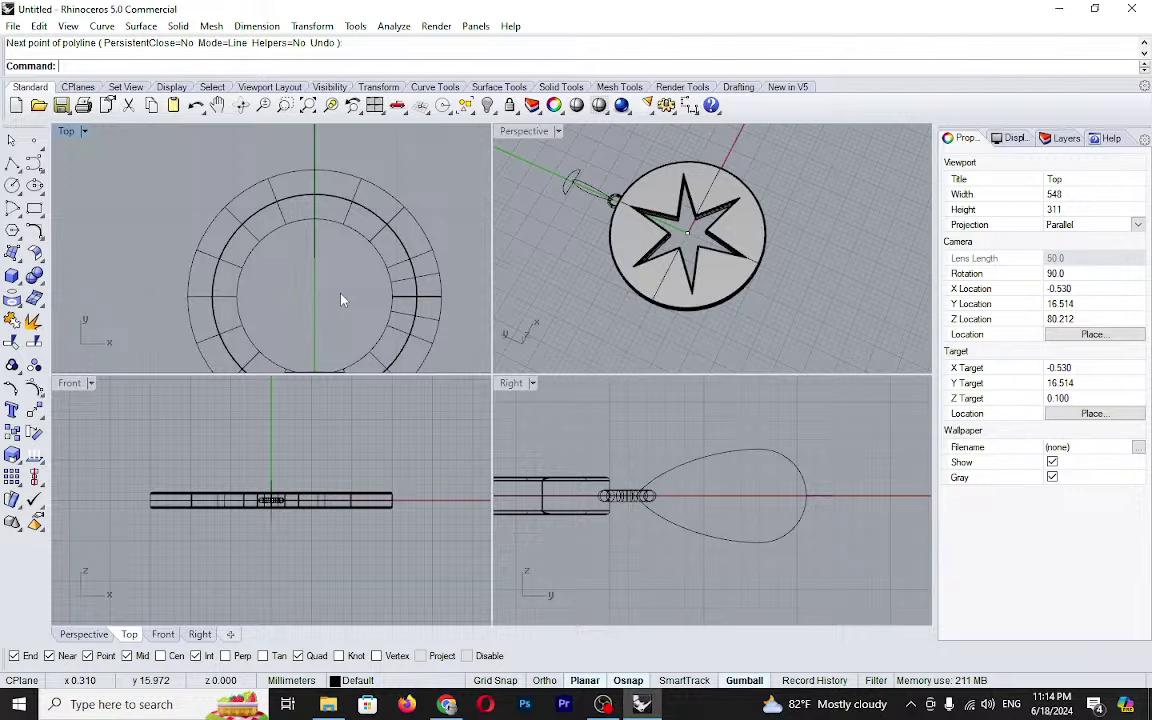
- Draw a horizontal both-sided line centred on the teardrop's pointed end inside the ring, extending 0.3 mm to each side
{"action": "right_click", "coordinate": [13, 163]}
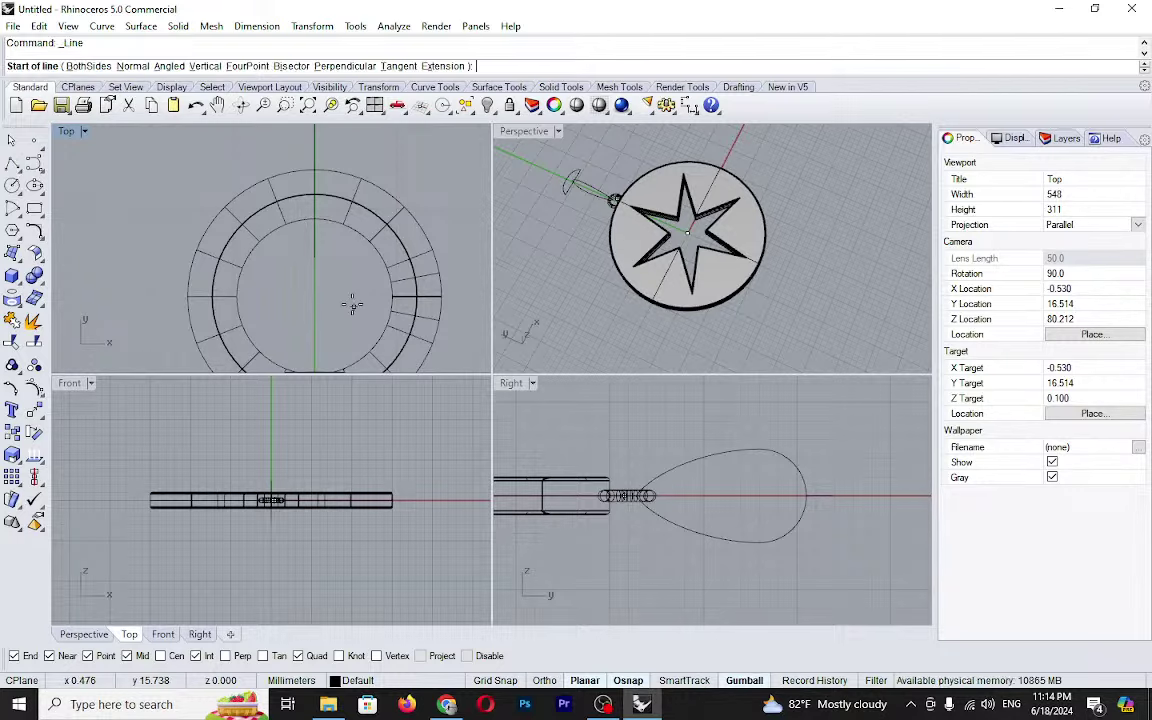
{"action": "left_click", "coordinate": [316, 259]}
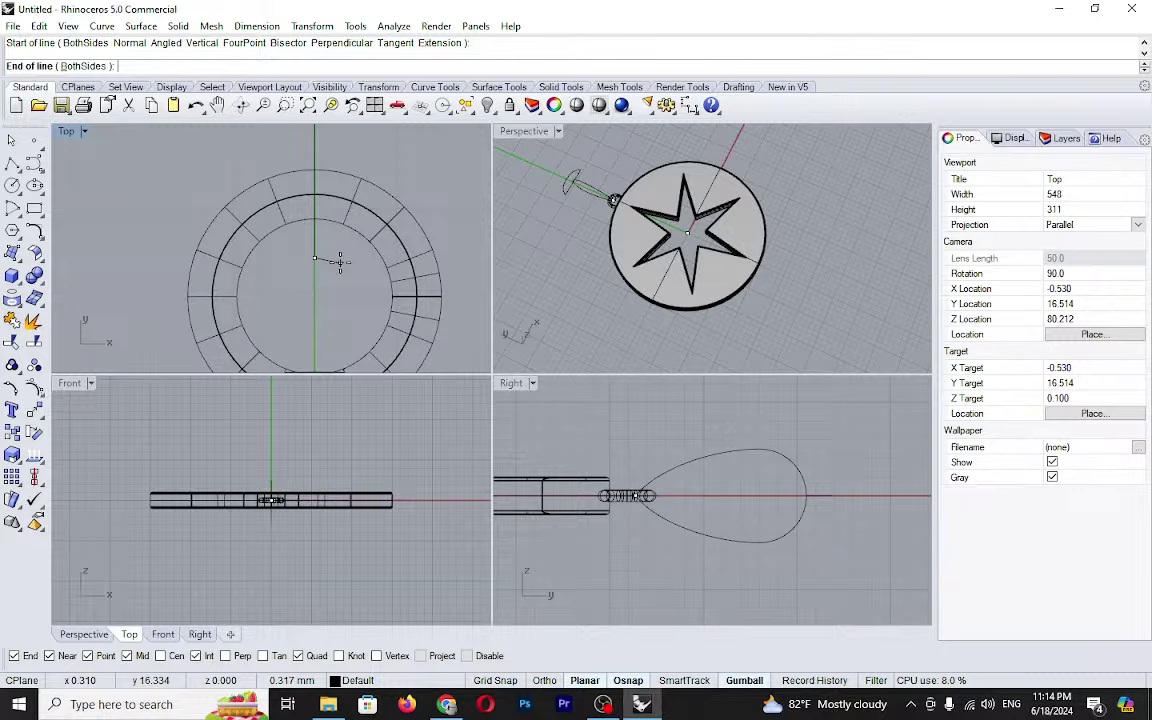
{"action": "type", "text": "1"}
{"action": "key", "text": "Return"}
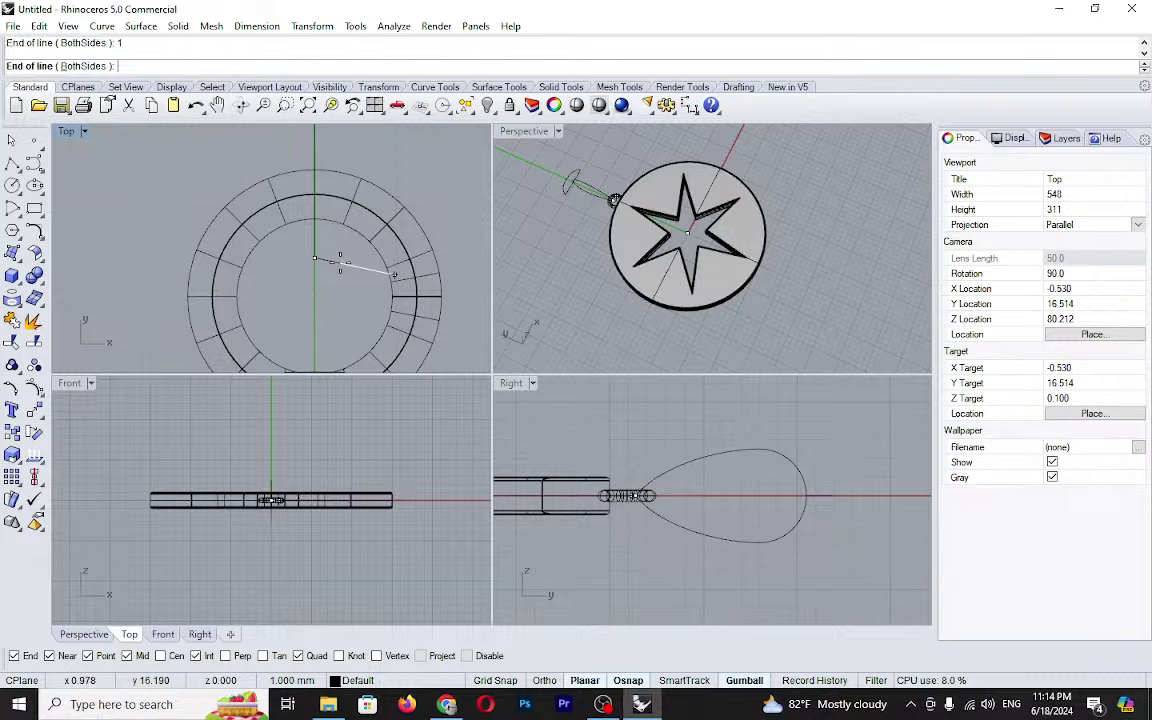
{"action": "left_click", "coordinate": [85, 66]}
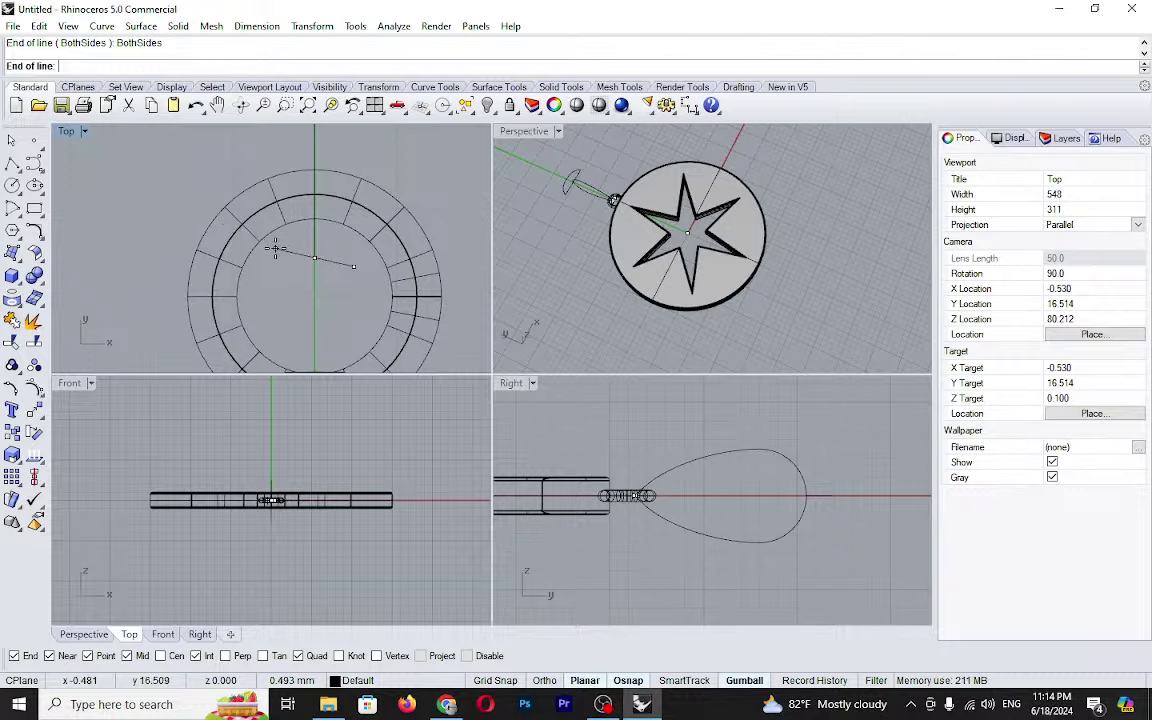
{"action": "type", "text": "1"}
{"action": "key", "text": "Return"}
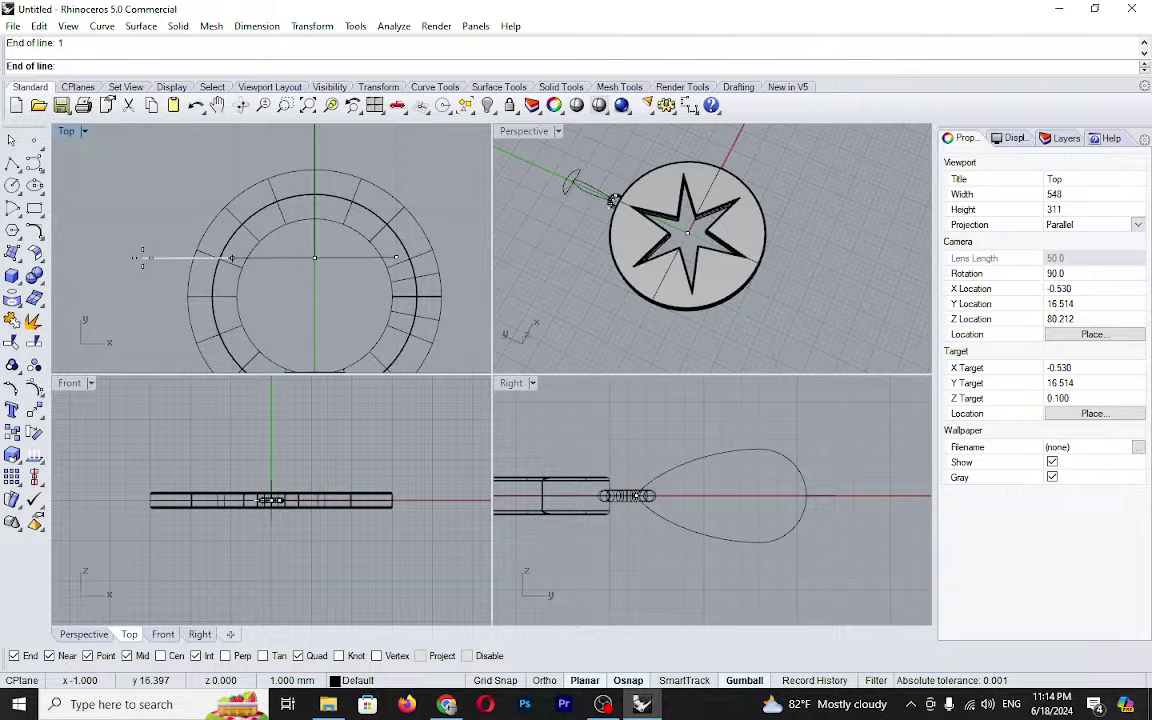
{"action": "type", "text": "3"}
{"action": "key", "text": "Return"}
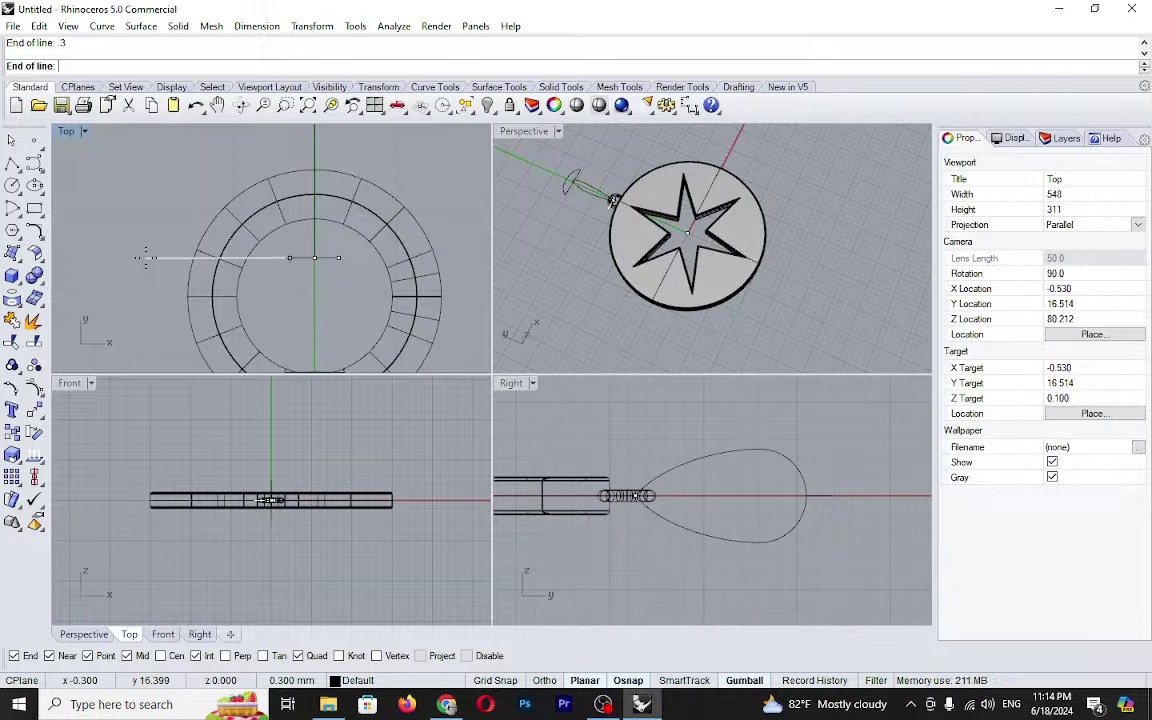
{"action": "left_click", "coordinate": [145, 257]}
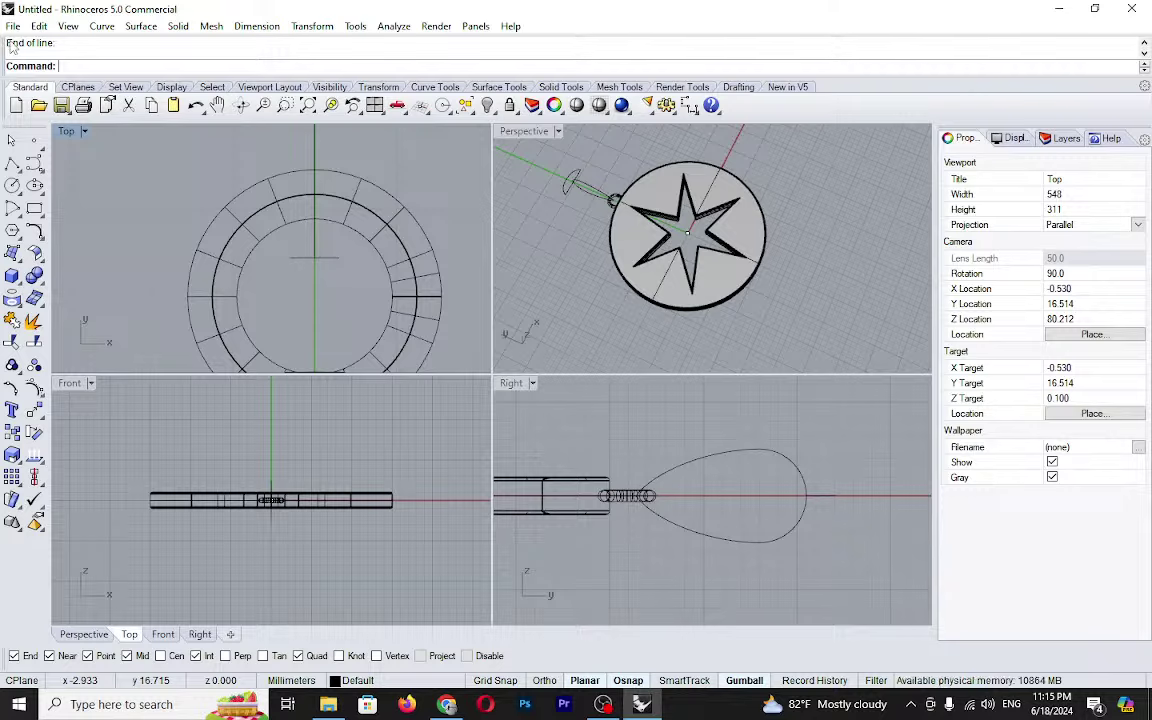
- Draw an arc between the short line's two ends, bulging about 0.2 mm toward the pendant at the centre axis
{"action": "left_click", "coordinate": [12, 209]}
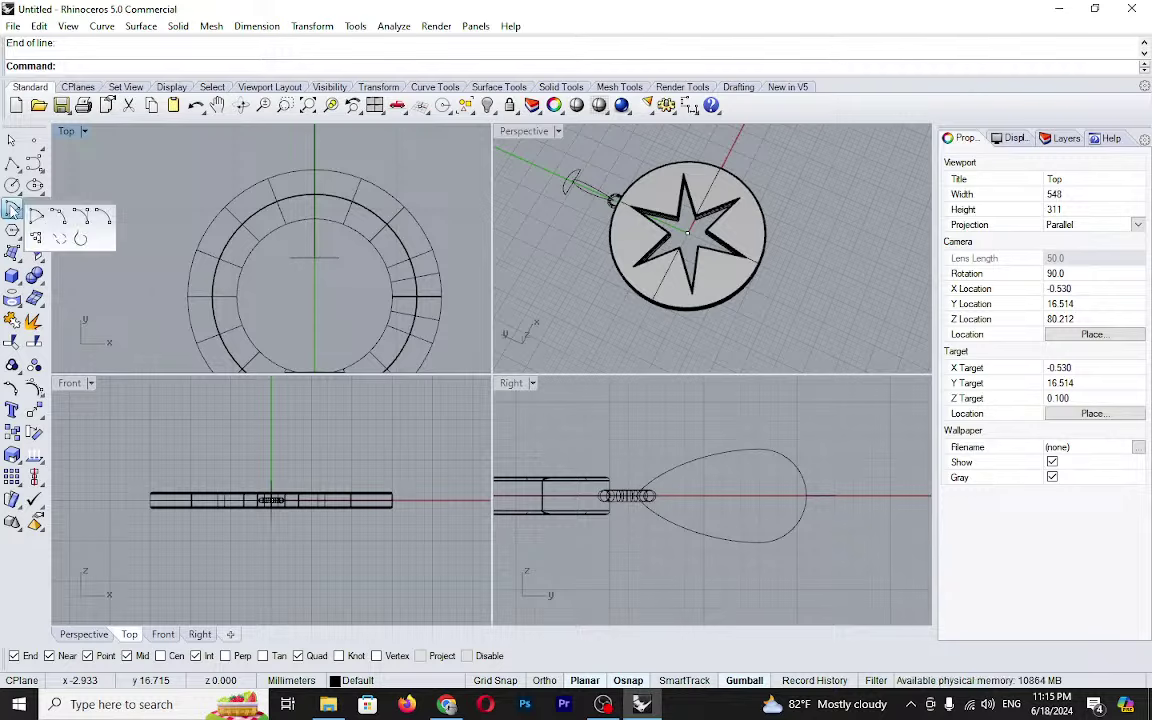
{"action": "left_click", "coordinate": [35, 215]}
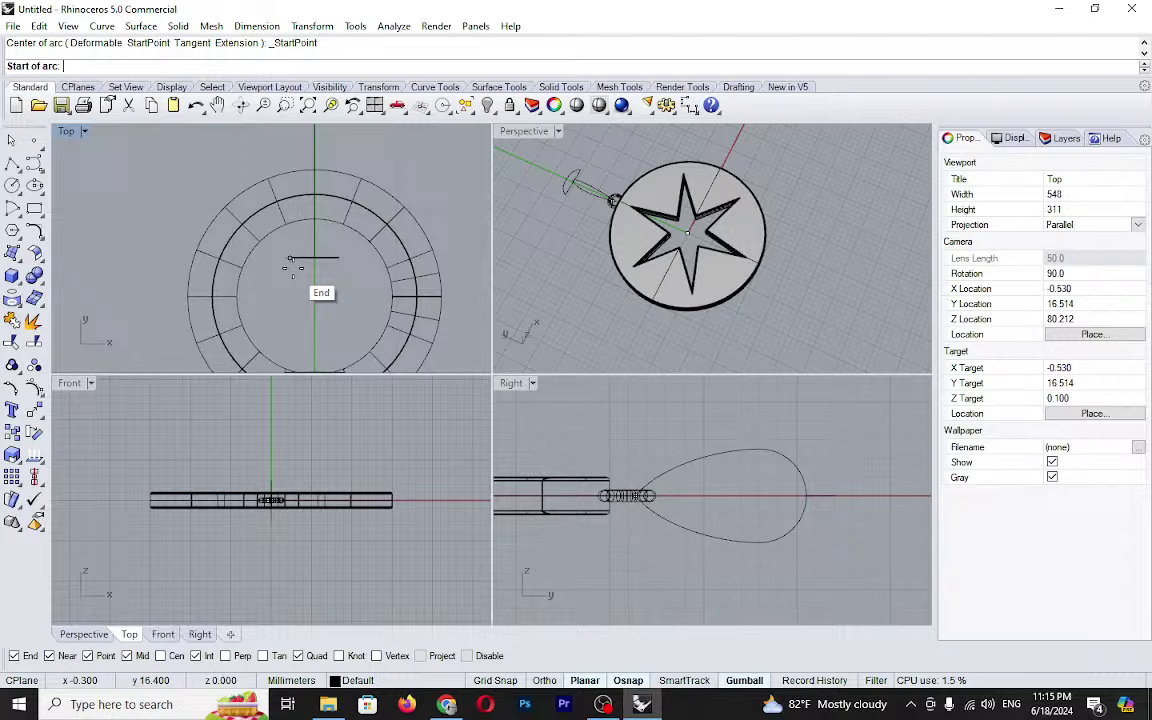
{"action": "left_click", "coordinate": [291, 260]}
{"action": "left_click", "coordinate": [339, 259]}
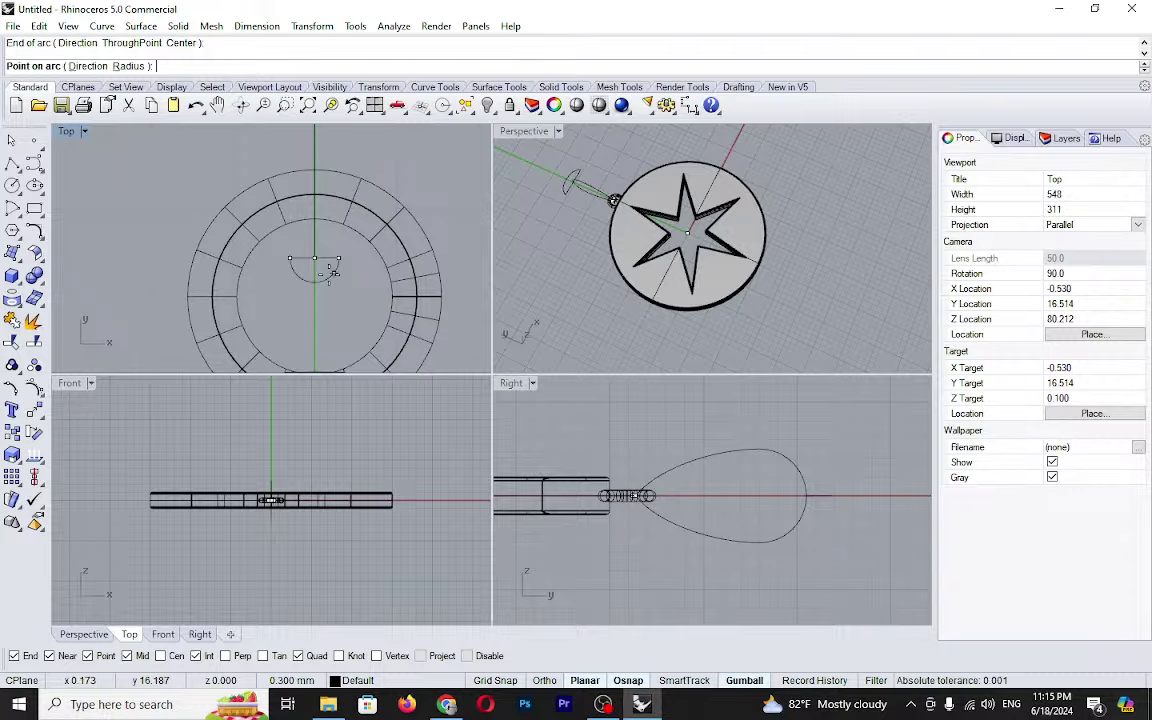
{"action": "scroll", "coordinate": [333, 273], "scroll_direction": "up", "scroll_amount": 8}
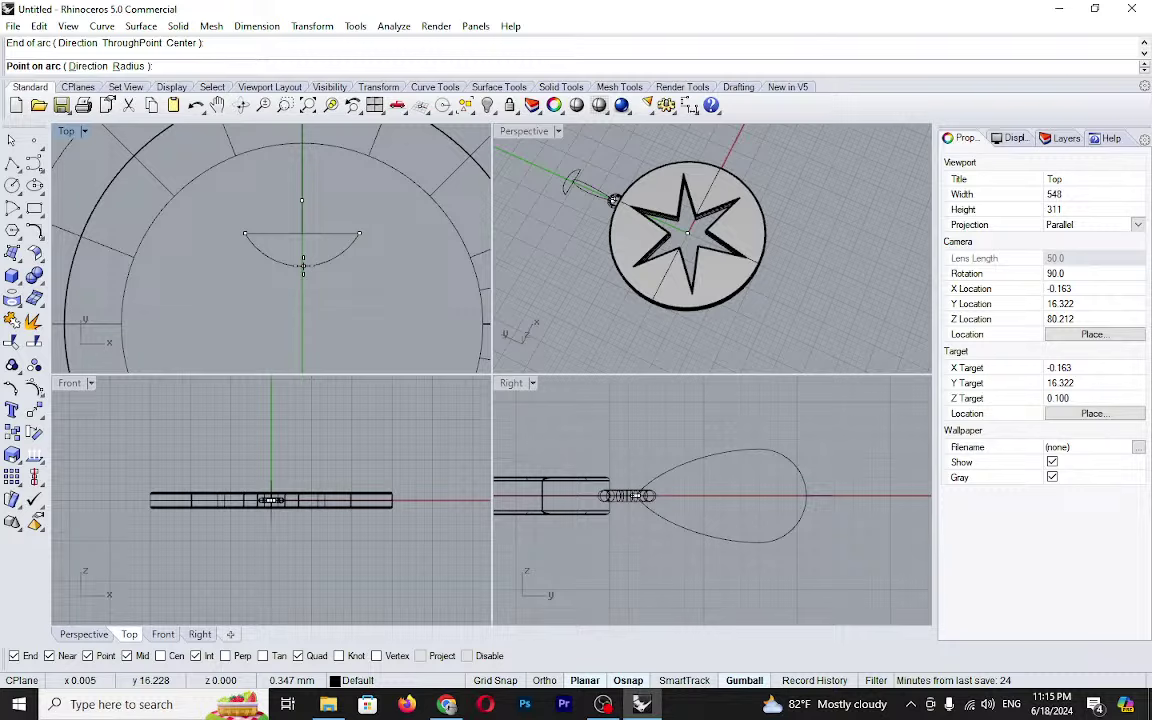
{"action": "left_click", "coordinate": [303, 265]}
- Join the small arc and its short base line into one closed profile
{"action": "left_click_drag", "start_coordinate": [355, 247], "coordinate": [347, 234]}
{"action": "key", "text": "Escape"}
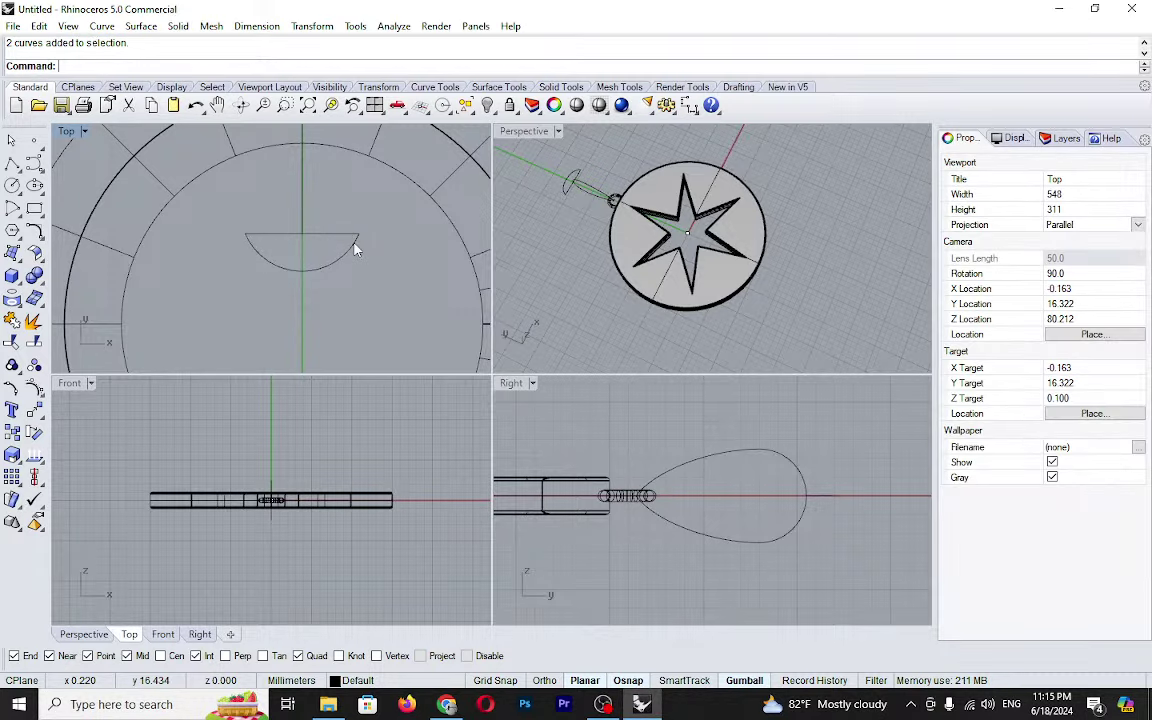
{"action": "left_click_drag", "start_coordinate": [398, 298], "coordinate": [342, 235]}
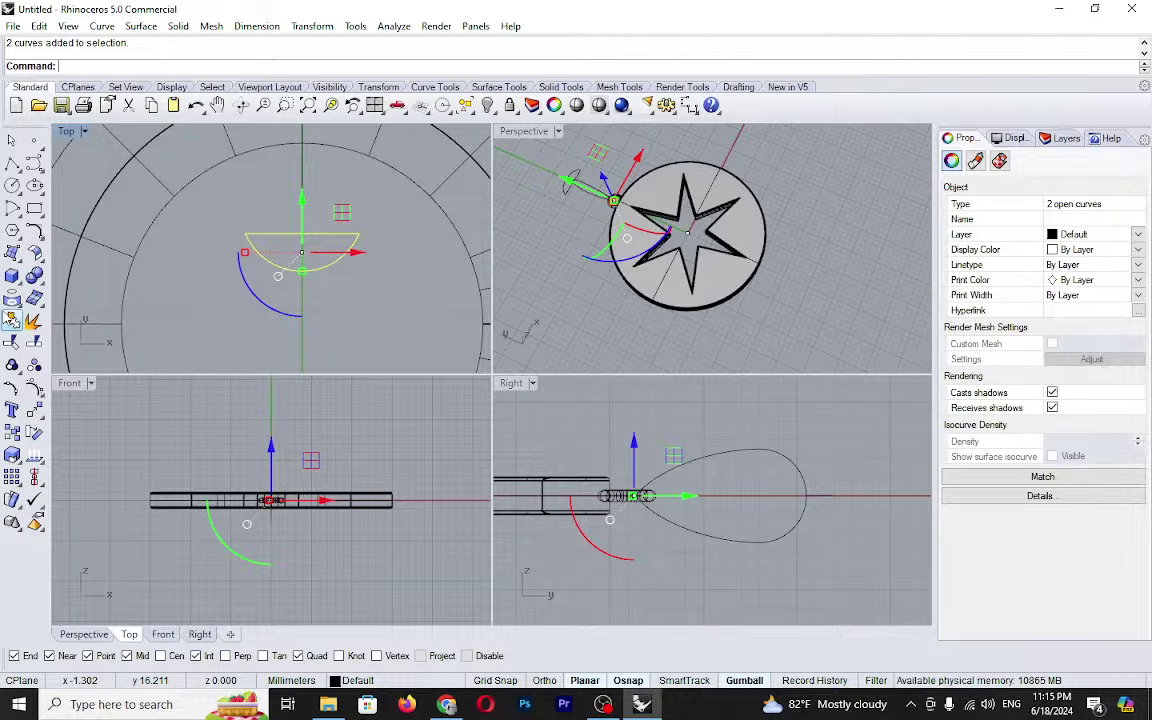
{"action": "key", "text": "ctrl+j"}
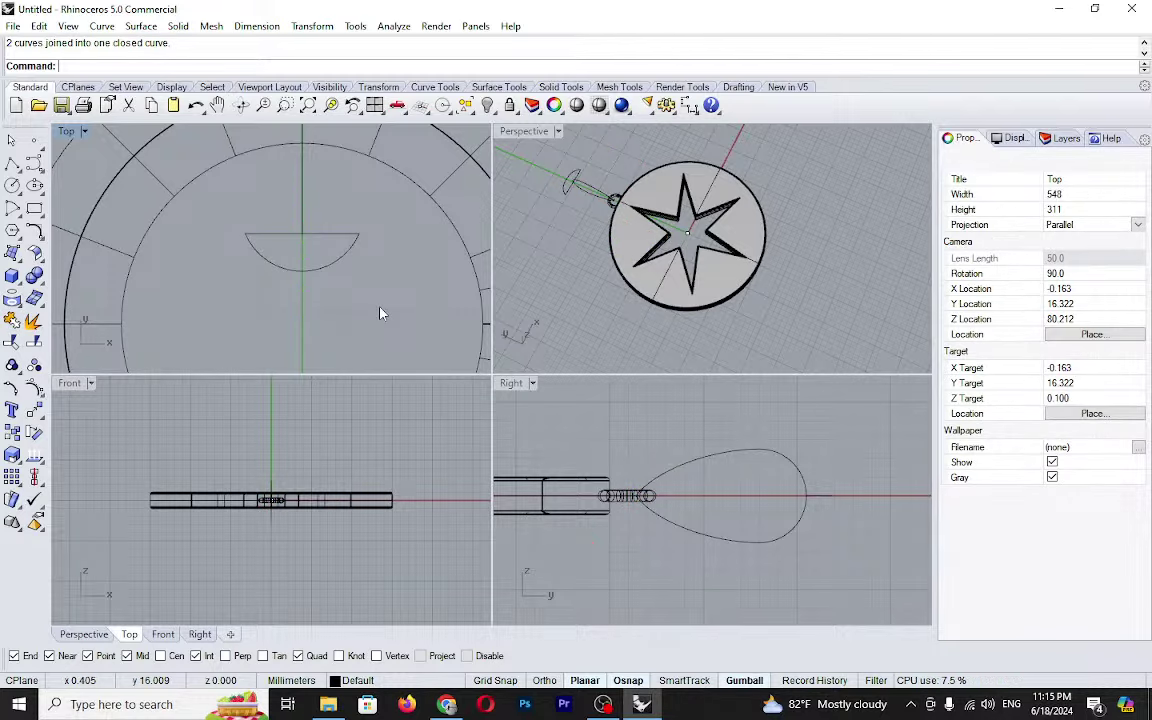
{"action": "scroll", "coordinate": [380, 313], "scroll_direction": "down", "scroll_amount": 5}
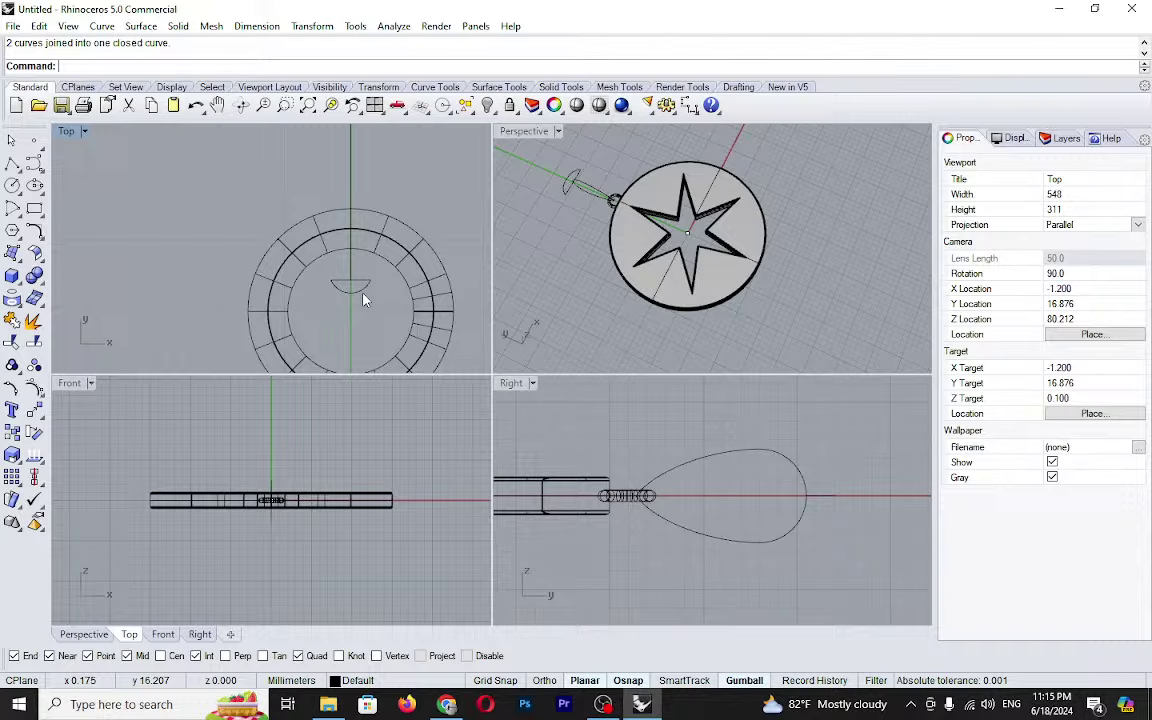
- In a maximized Perspective view, explode the teardrop rail and both closed cross-section profiles into separate segments
{"action": "key", "text": "ctrl+F4"}
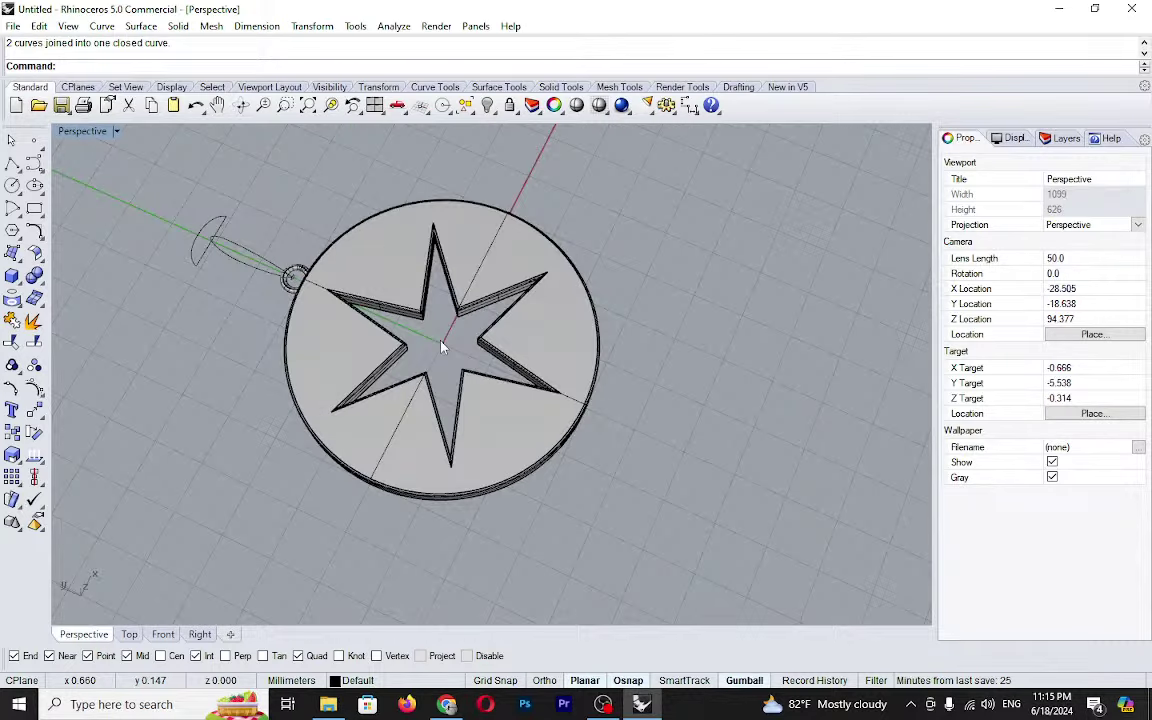
{"action": "scroll", "coordinate": [355, 327], "scroll_direction": "up", "scroll_amount": 5}
{"action": "right_click_drag", "start_coordinate": [355, 327], "coordinate": [424, 333]}
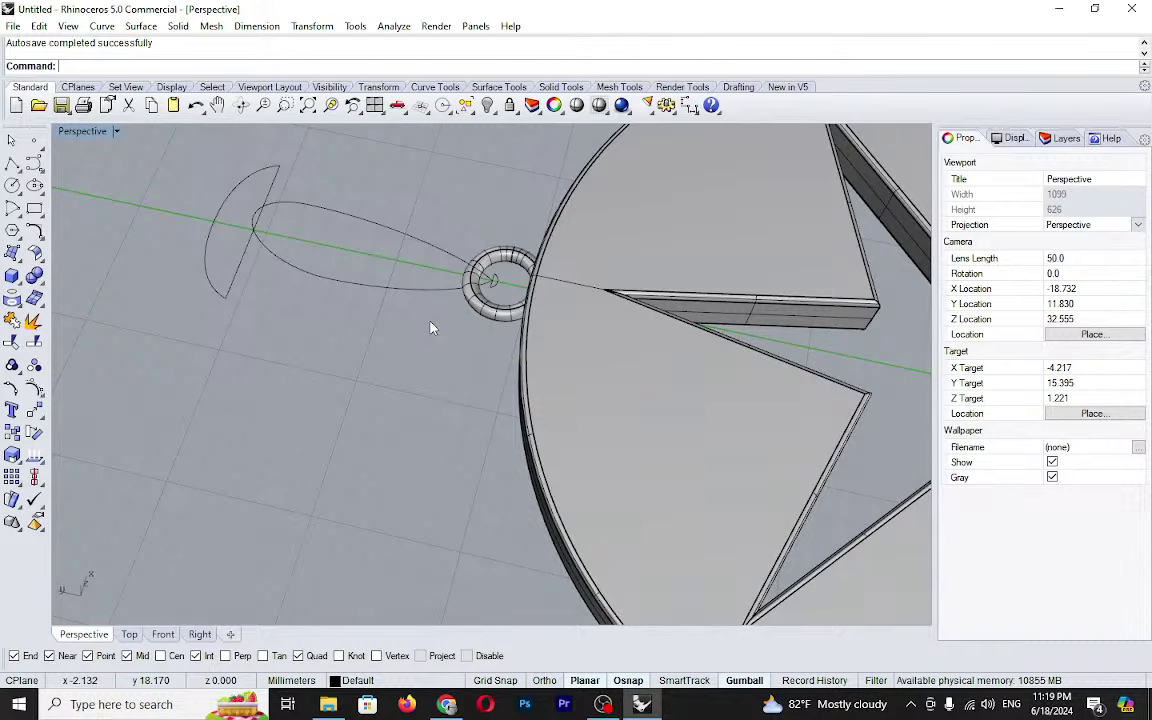
{"action": "right_click_drag", "start_coordinate": [431, 328], "coordinate": [149, 329]}
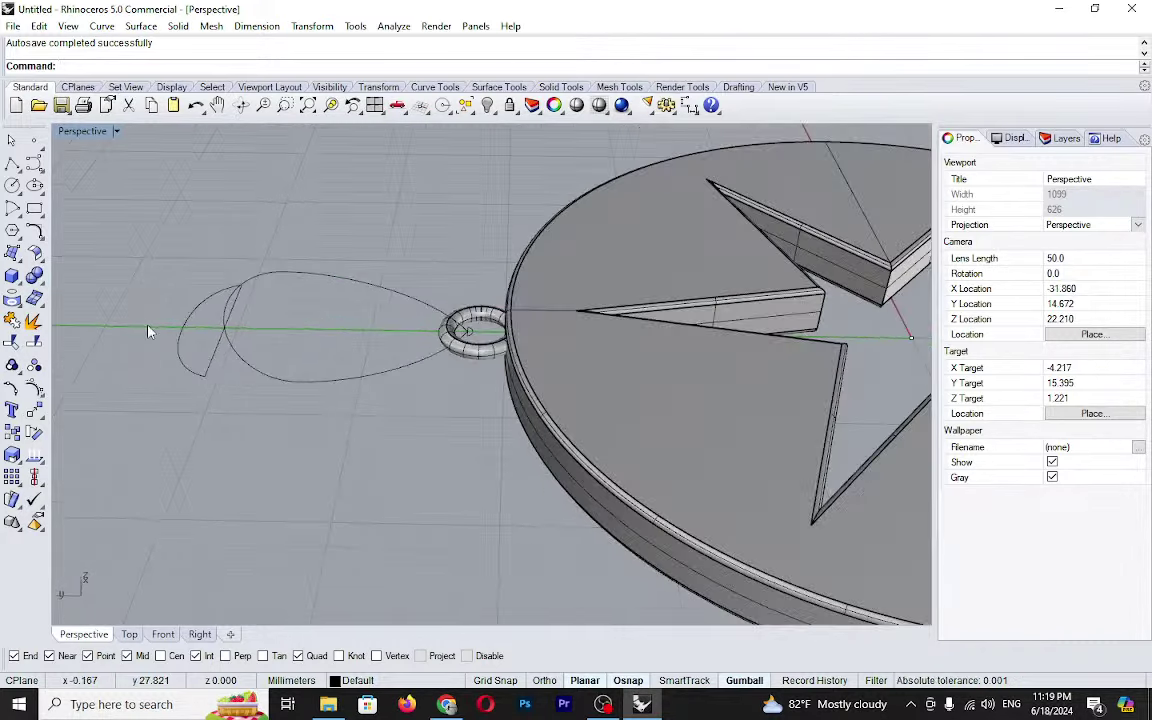
{"action": "left_click", "coordinate": [12, 253]}
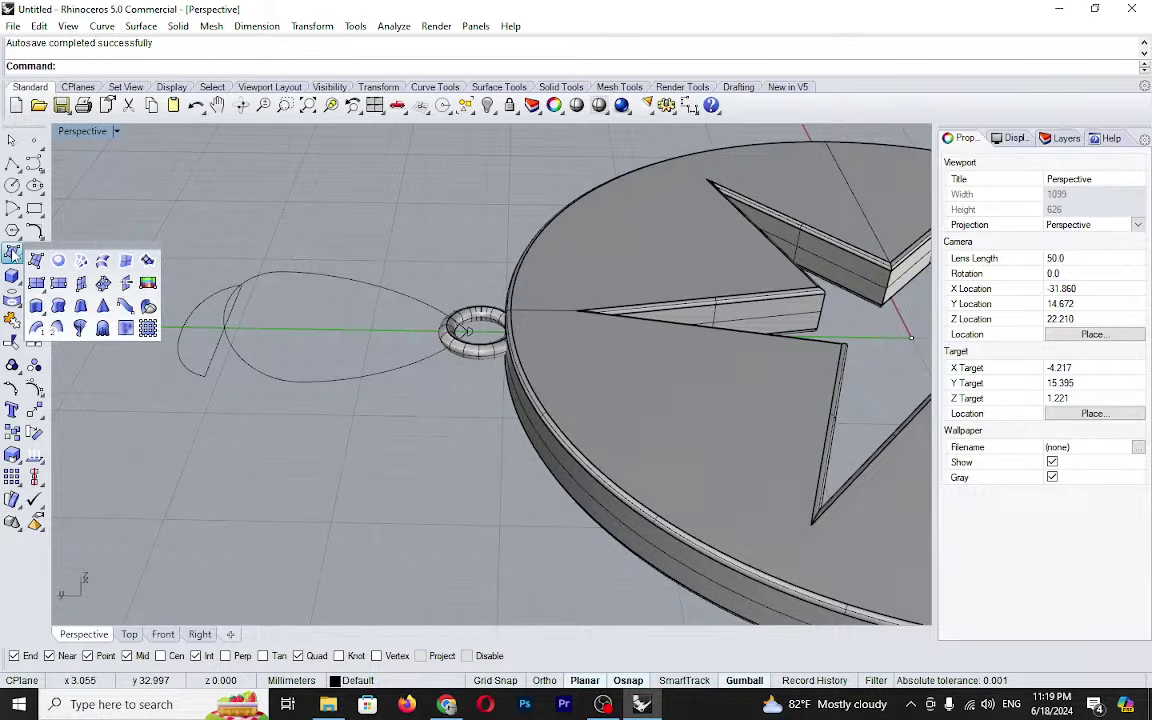
{"action": "left_click", "coordinate": [34, 321]}
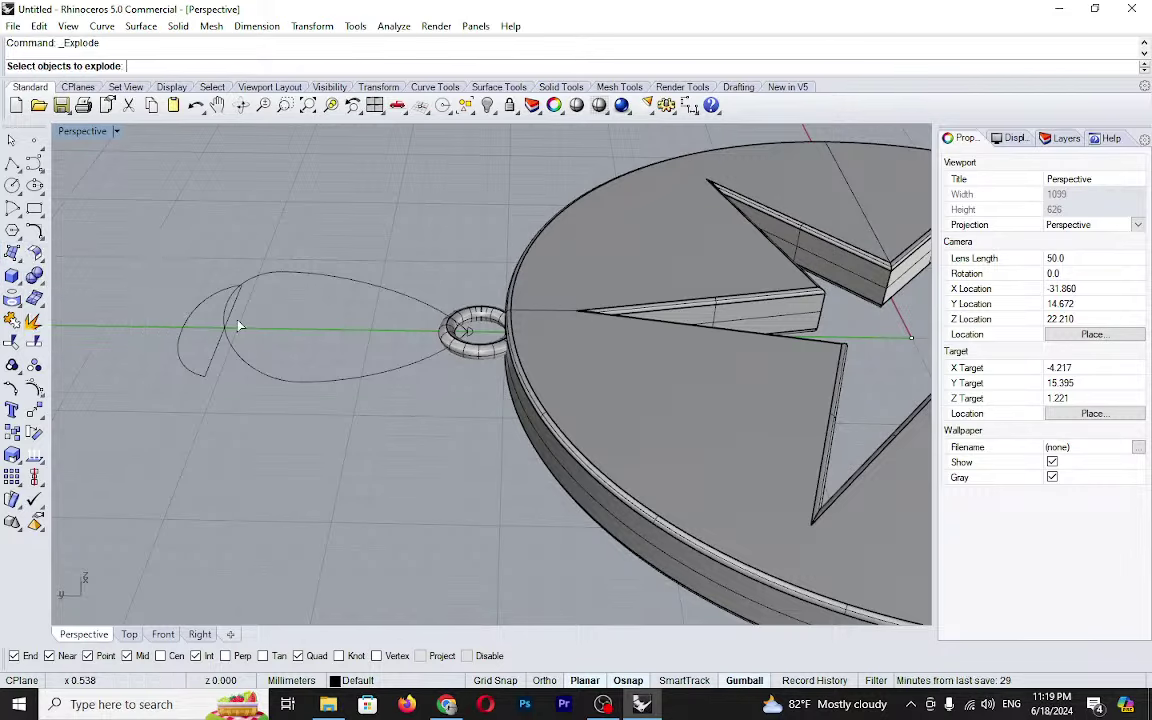
{"action": "left_click", "coordinate": [468, 340]}
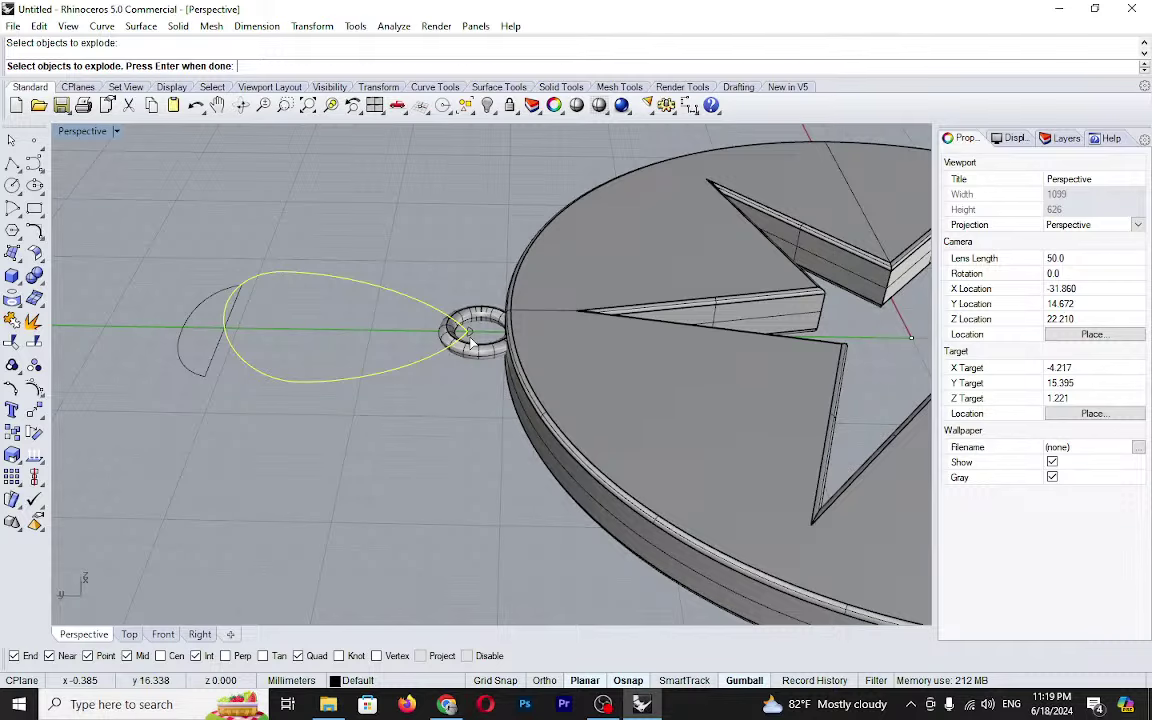
{"action": "key", "text": "Return"}
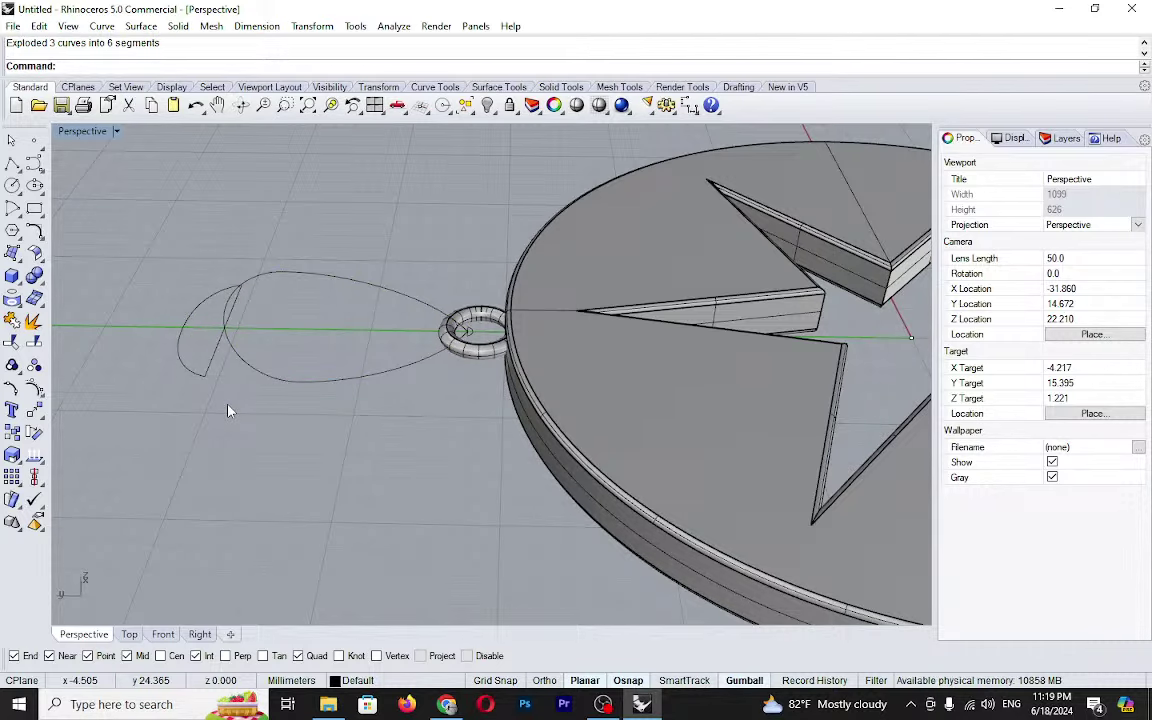
- Try to explode one half of the teardrop and the small profile's curve again
{"action": "right_click_drag", "start_coordinate": [228, 411], "coordinate": [283, 419]}
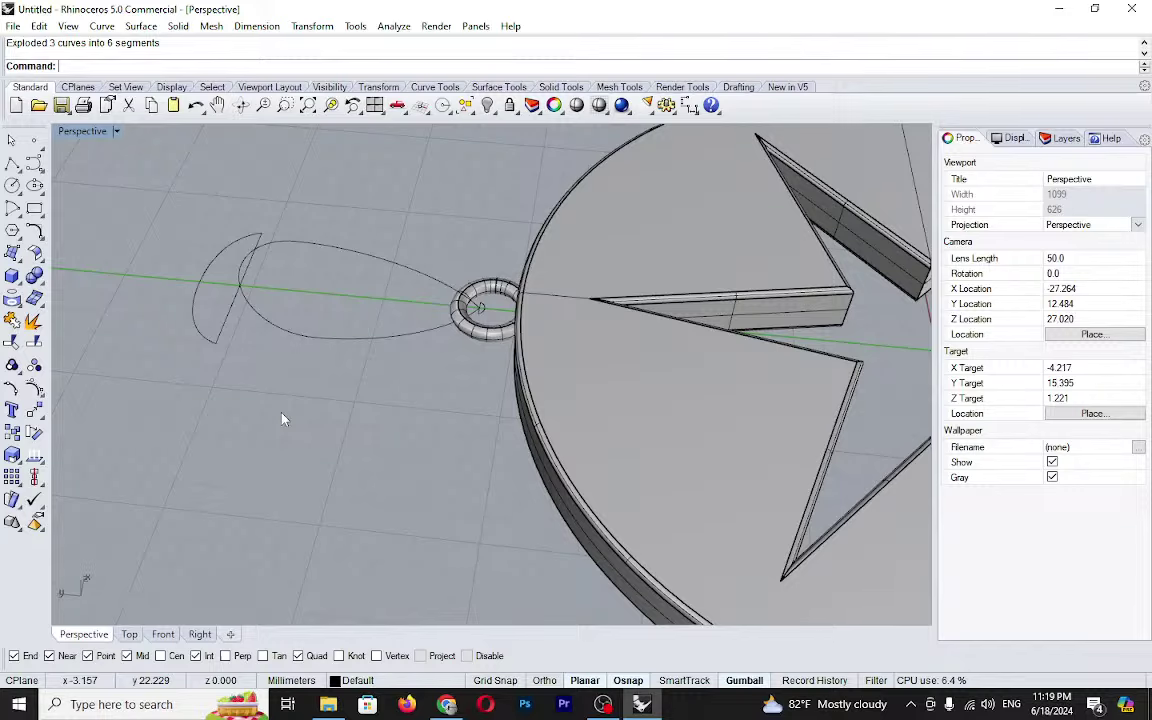
{"action": "key", "text": "Return"}
{"action": "left_click", "coordinate": [312, 243]}
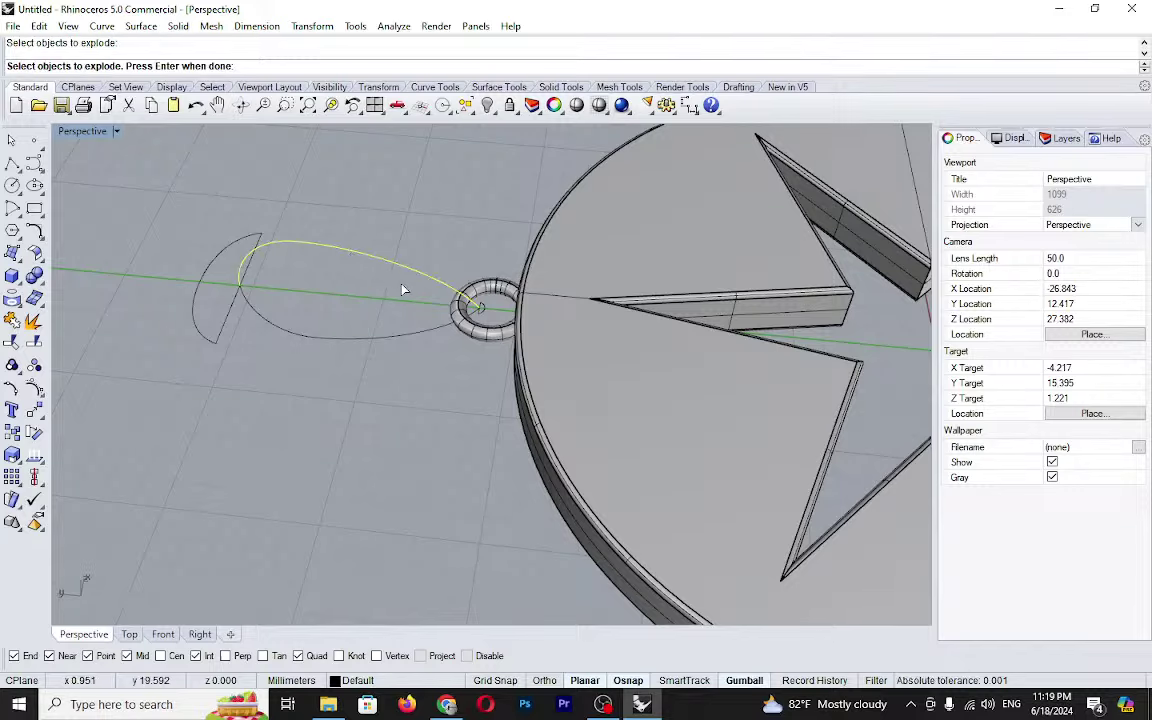
{"action": "left_click", "coordinate": [487, 315]}
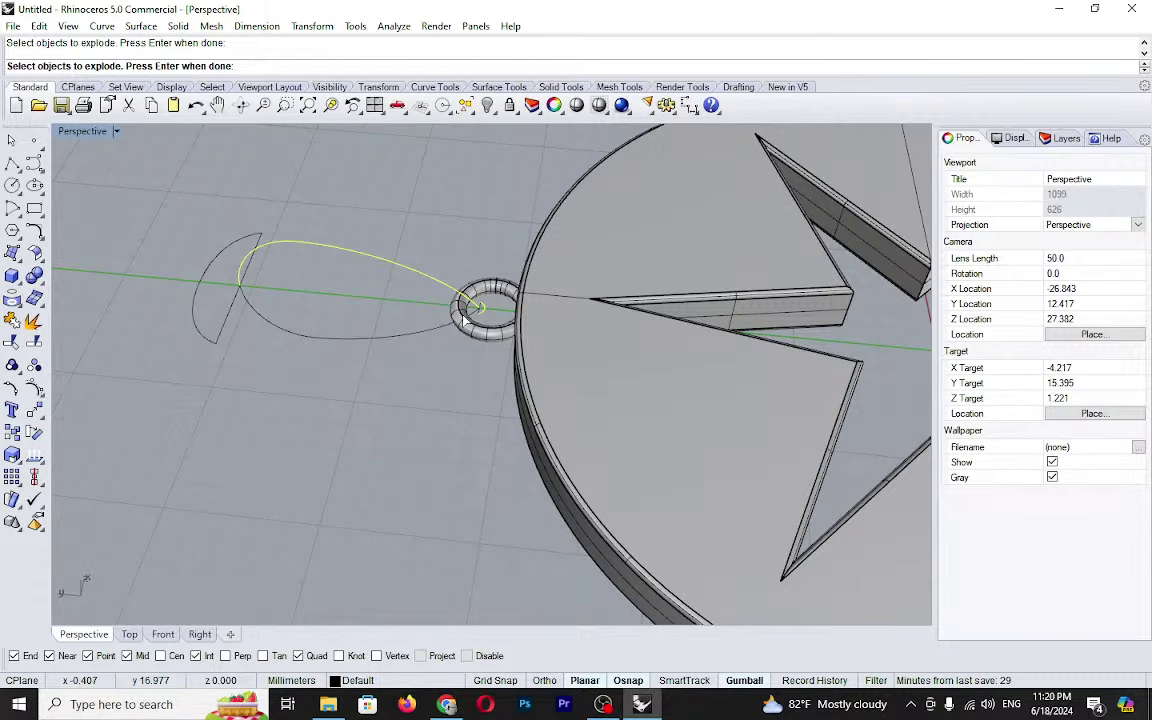
{"action": "key", "text": "Return"}
- Rejoin the arc and base line of the small profile inside the ring into one closed curve
{"action": "scroll", "coordinate": [475, 318], "scroll_direction": "up", "scroll_amount": 10}
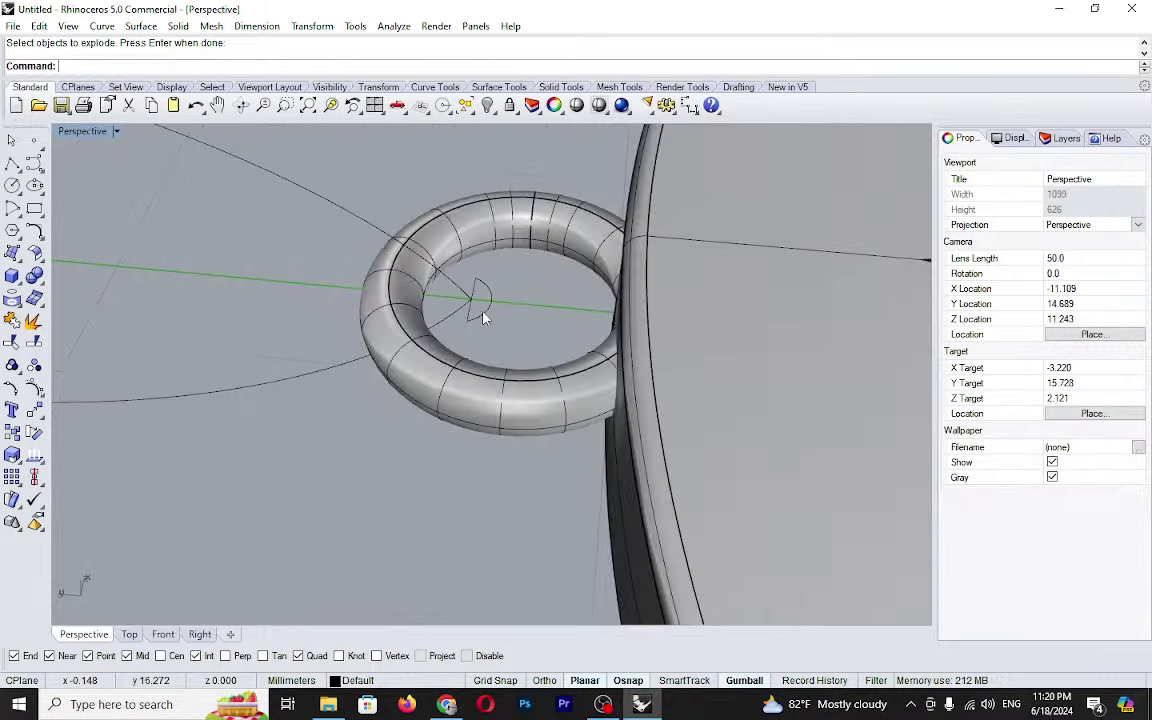
{"action": "left_click", "coordinate": [482, 317]}
{"action": "scroll", "coordinate": [475, 320], "scroll_direction": "up", "scroll_amount": 3}
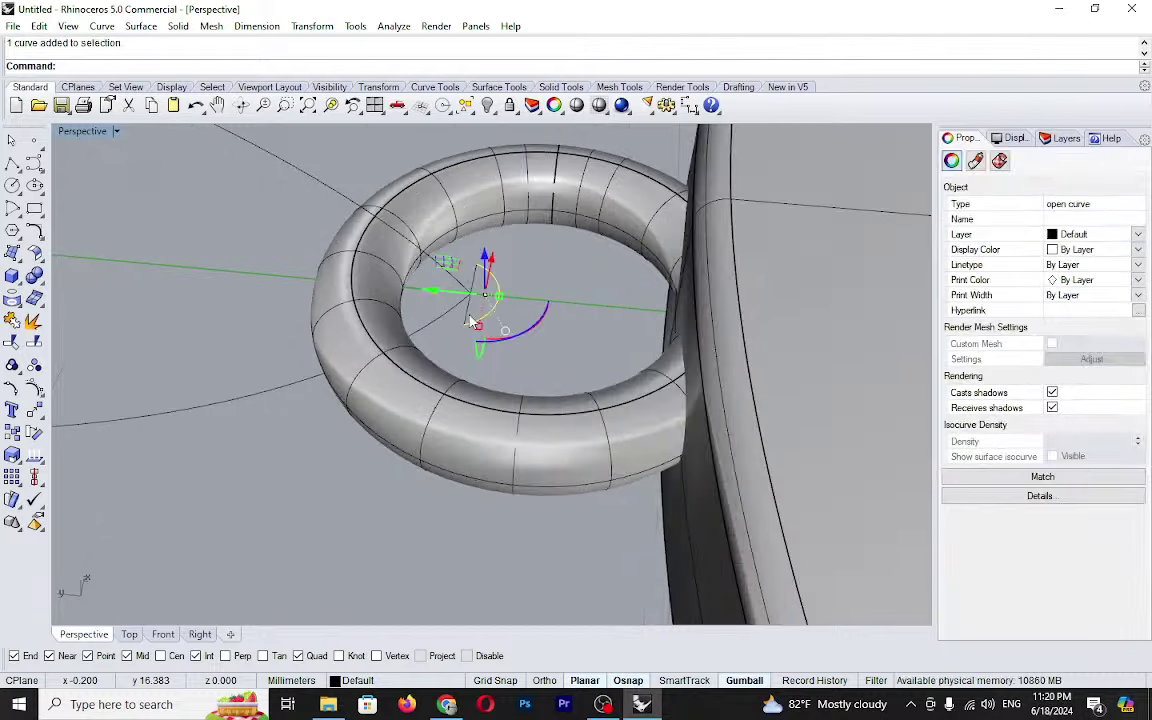
{"action": "left_click", "coordinate": [470, 318], "text": "shift"}
{"action": "left_click", "coordinate": [12, 320]}
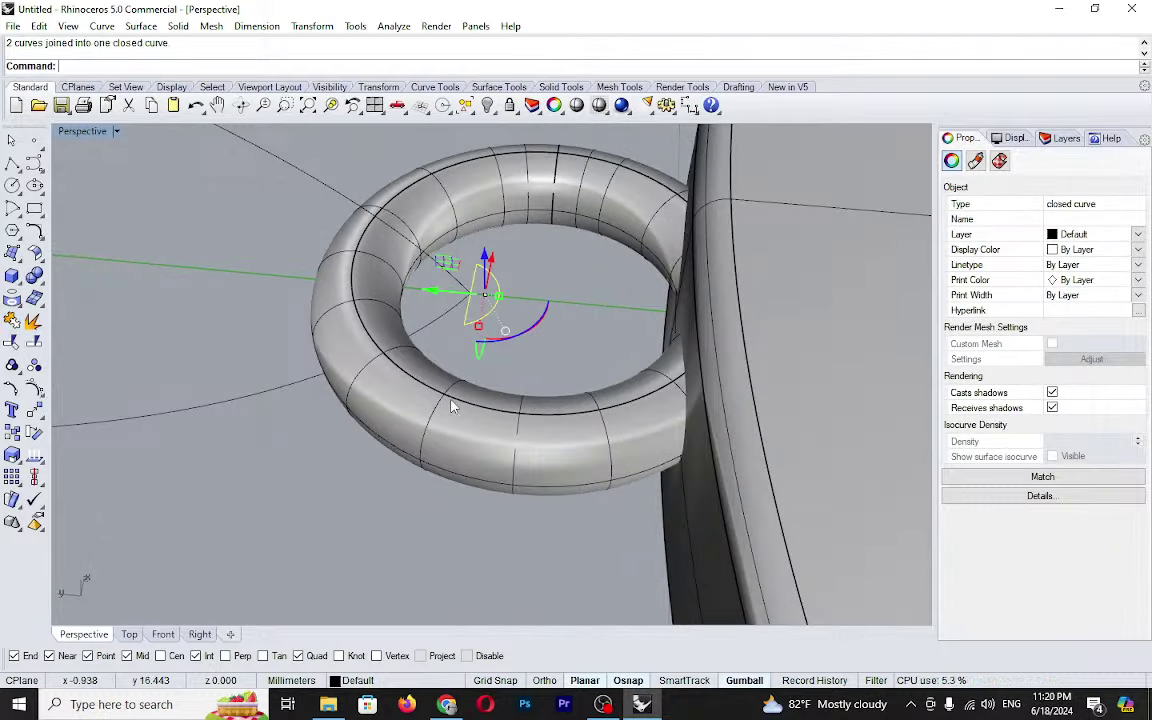
- Rejoin the arc and base line of the large profile at the teardrop's far end into one closed curve
{"action": "scroll", "coordinate": [440, 413], "scroll_direction": "down", "scroll_amount": 5}
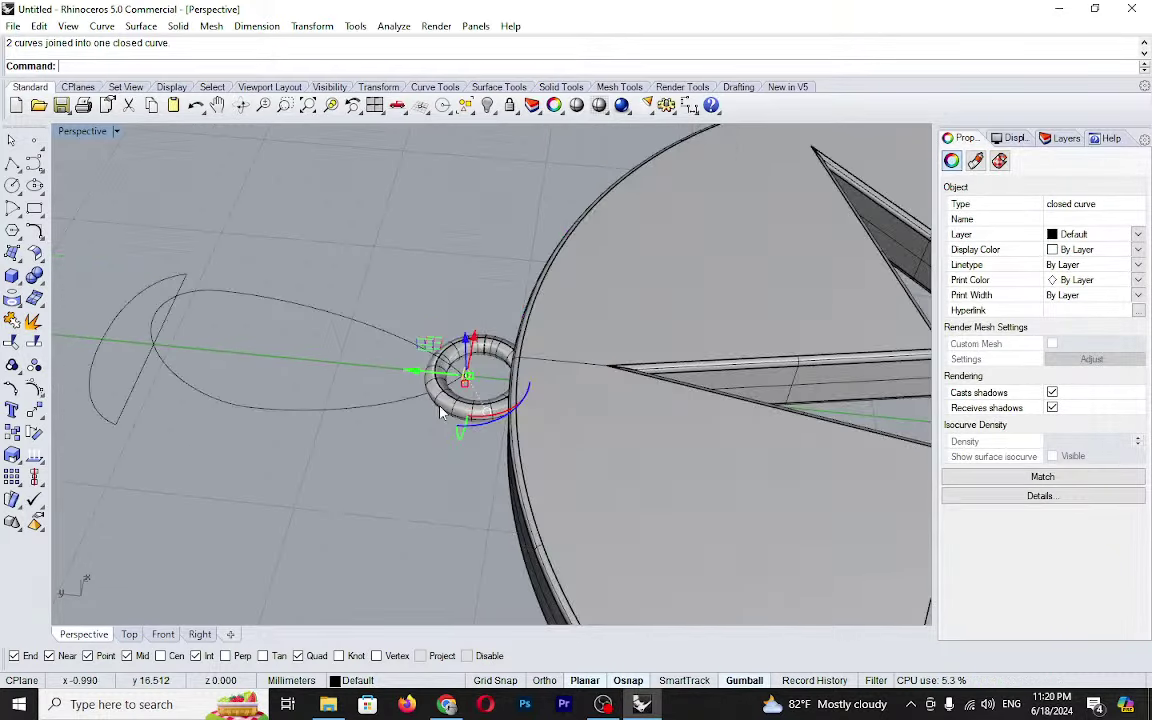
{"action": "left_click", "coordinate": [135, 381]}
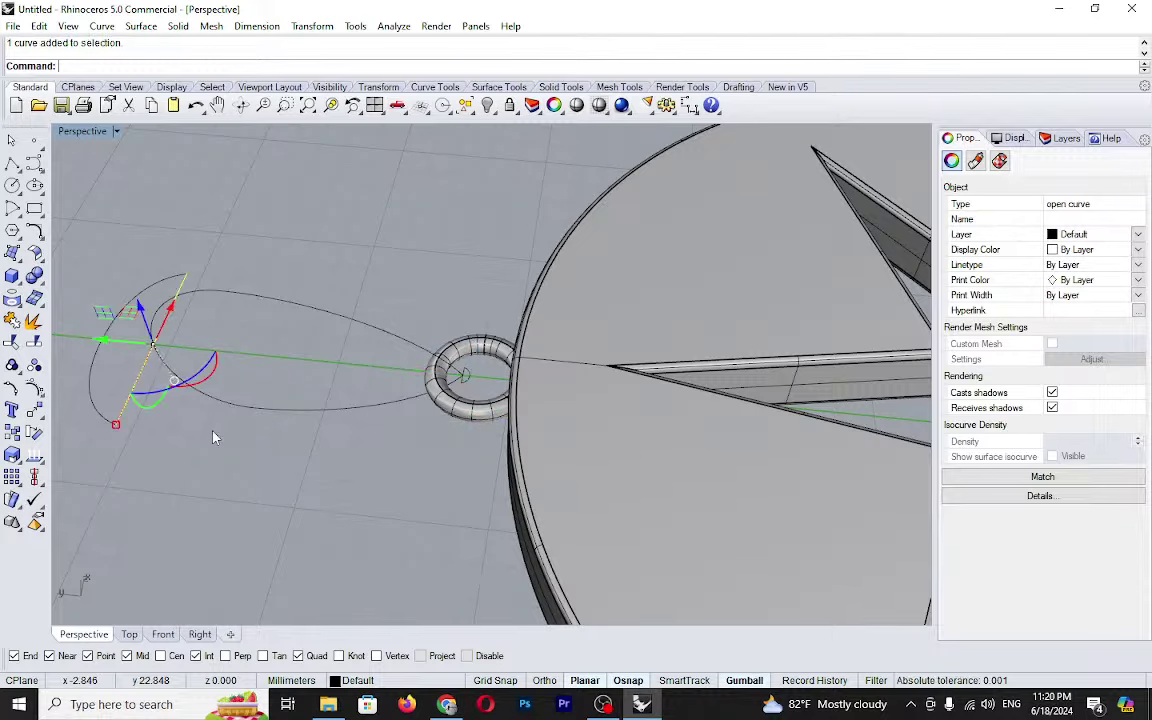
{"action": "scroll", "coordinate": [185, 405], "scroll_direction": "up", "scroll_amount": 4}
{"action": "left_click", "coordinate": [84, 372], "text": "shift"}
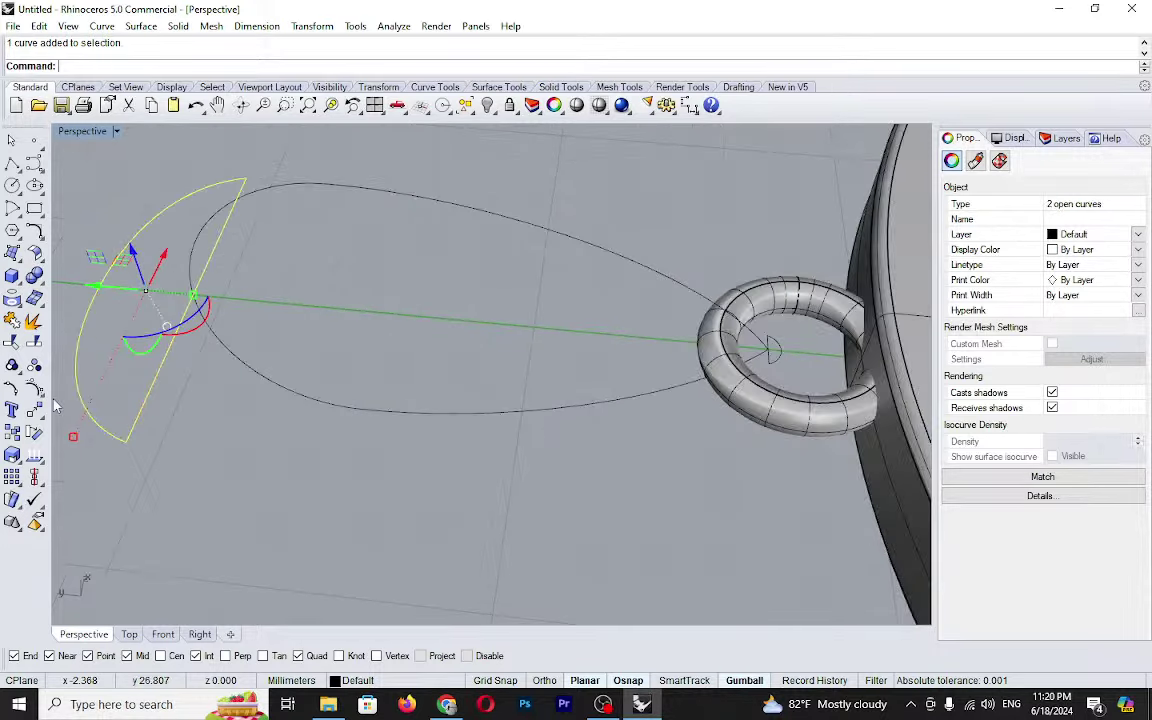
{"action": "left_click", "coordinate": [12, 320]}
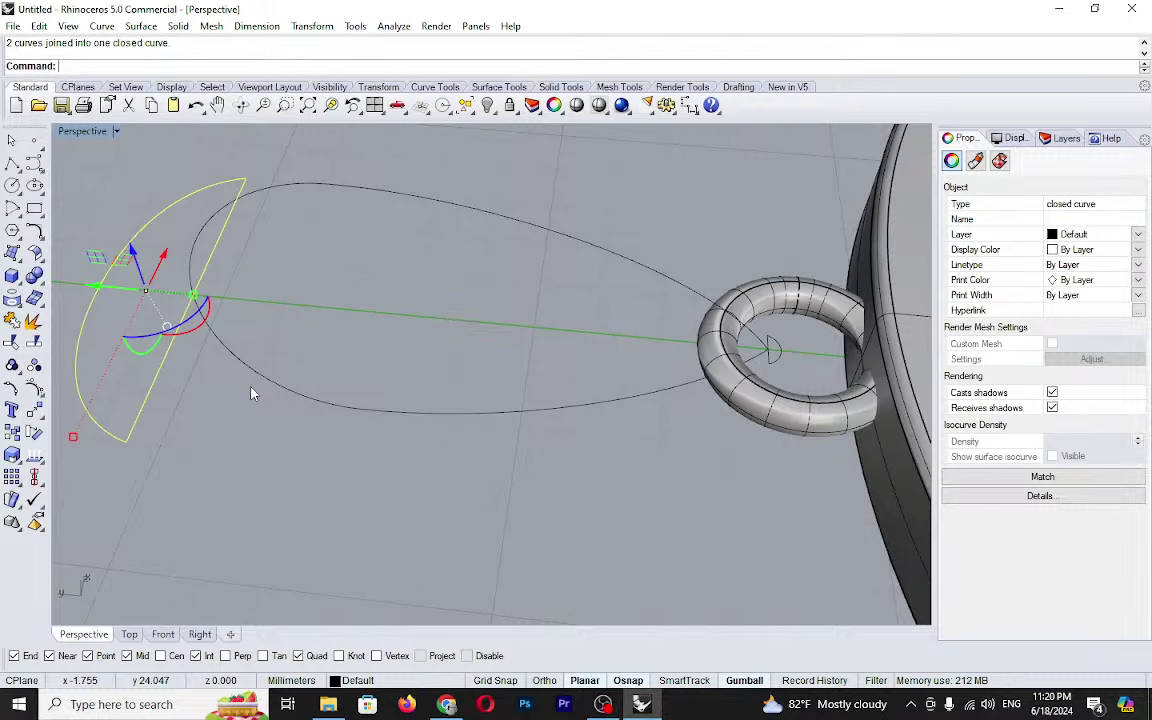
{"action": "left_click", "coordinate": [457, 411], "text": "shift"}
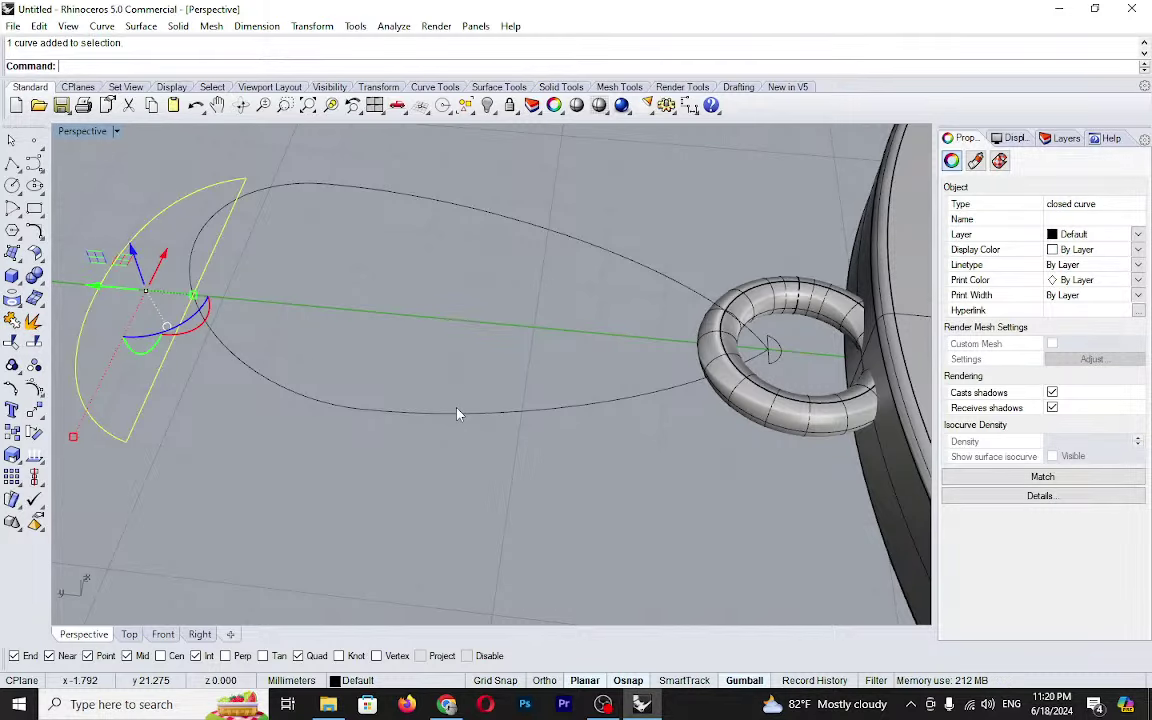
{"action": "scroll", "coordinate": [457, 414], "scroll_direction": "down", "scroll_amount": 3}
{"action": "left_click", "coordinate": [668, 442]}
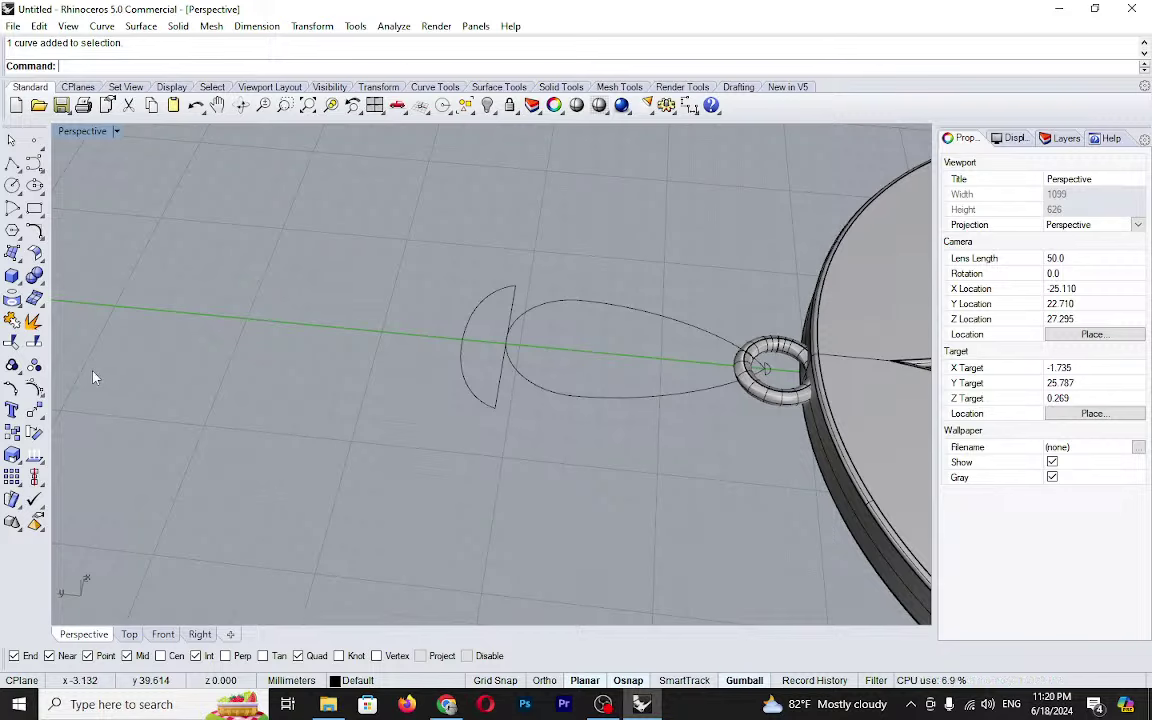
{"action": "left_click", "coordinate": [12, 253]}
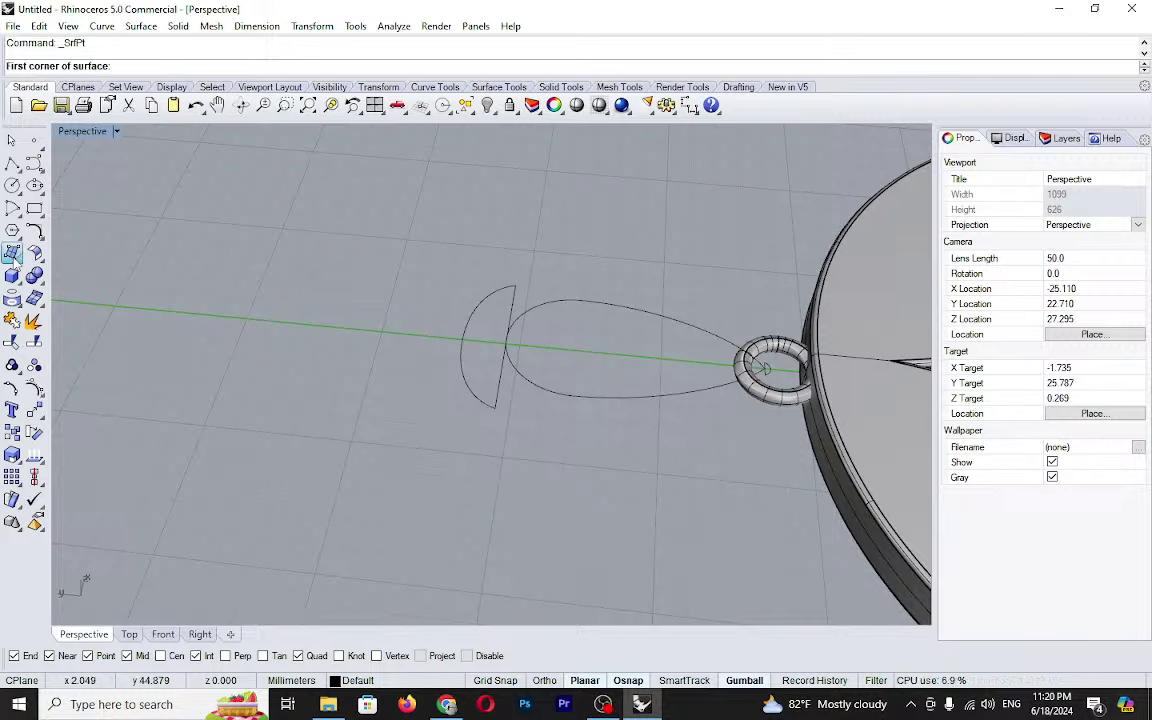
{"action": "left_click", "coordinate": [13, 257]}
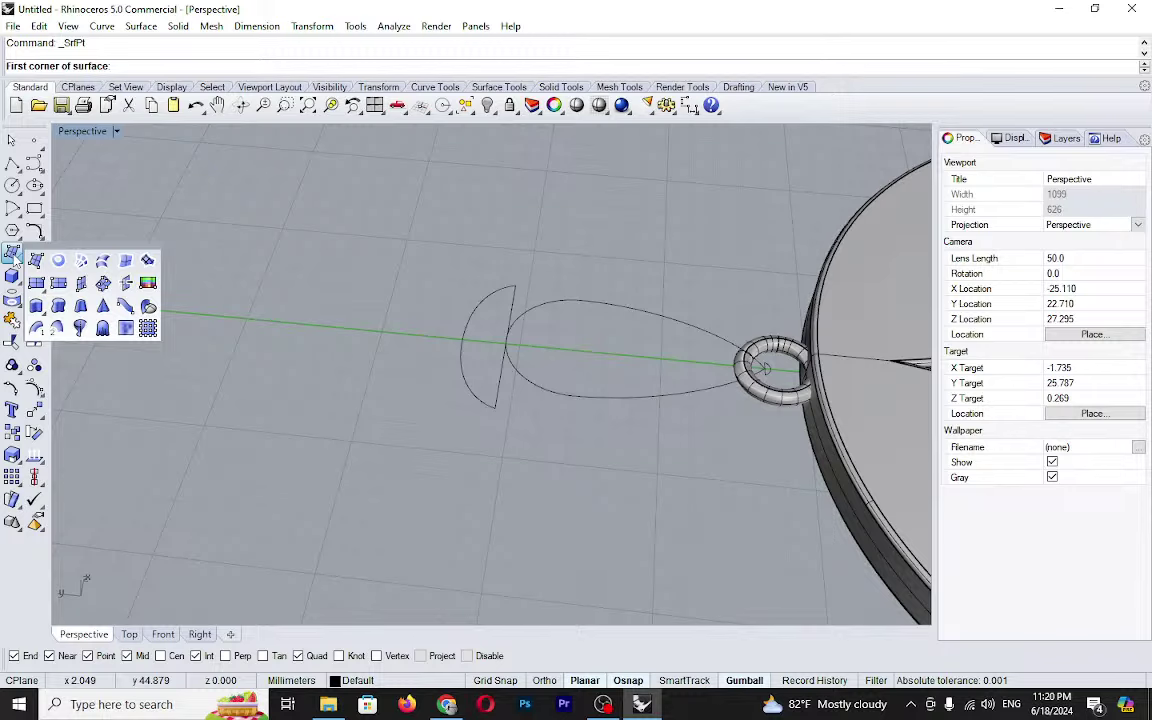
- Explode the two closed cross-section profiles back into separate arc and base-line segments
{"action": "left_click", "coordinate": [33, 320]}
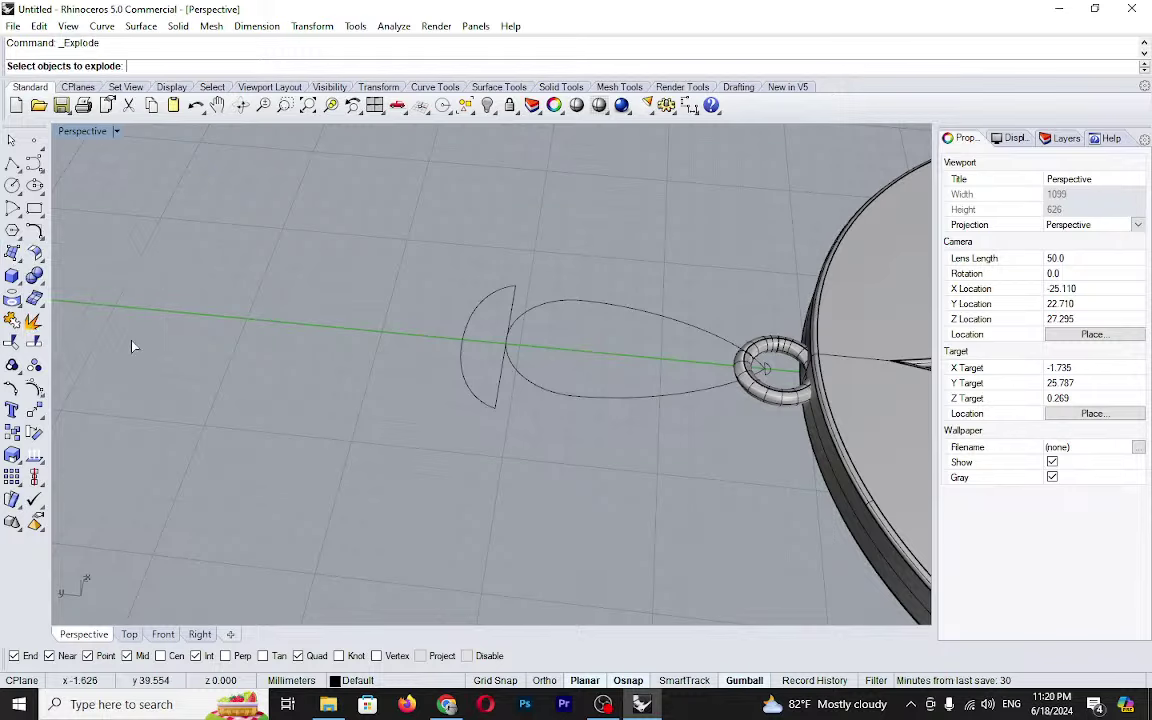
{"action": "left_click", "coordinate": [636, 317]}
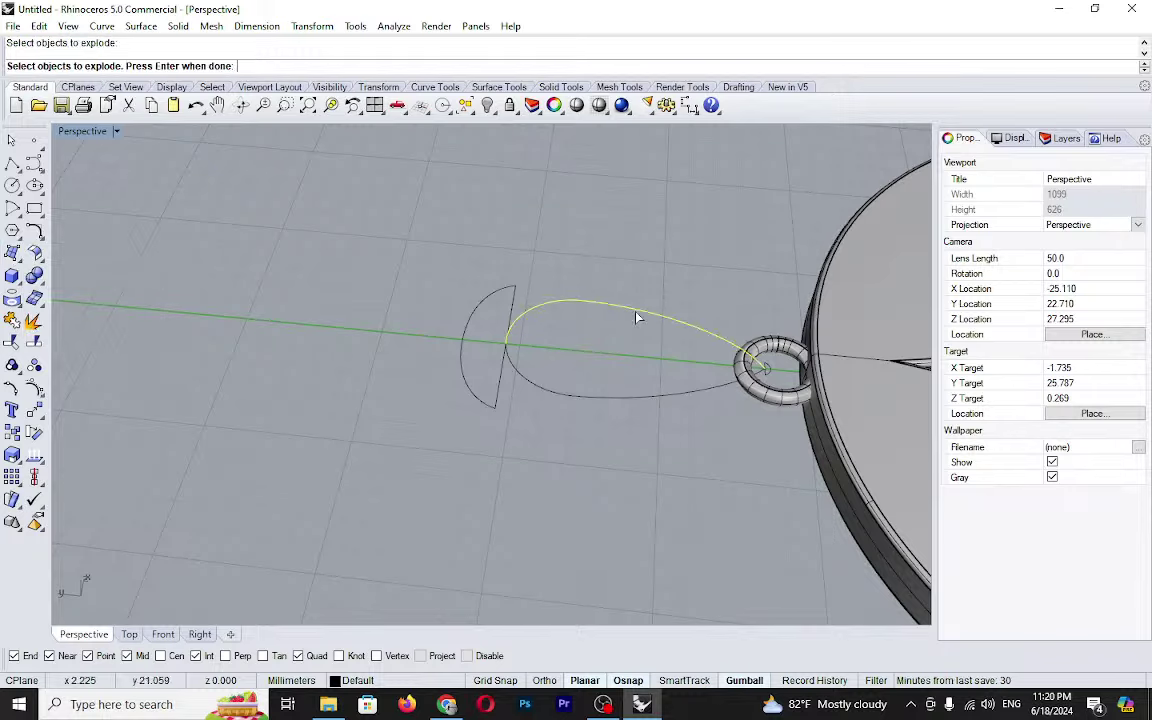
{"action": "left_click", "coordinate": [493, 408]}
{"action": "key", "text": "Return"}
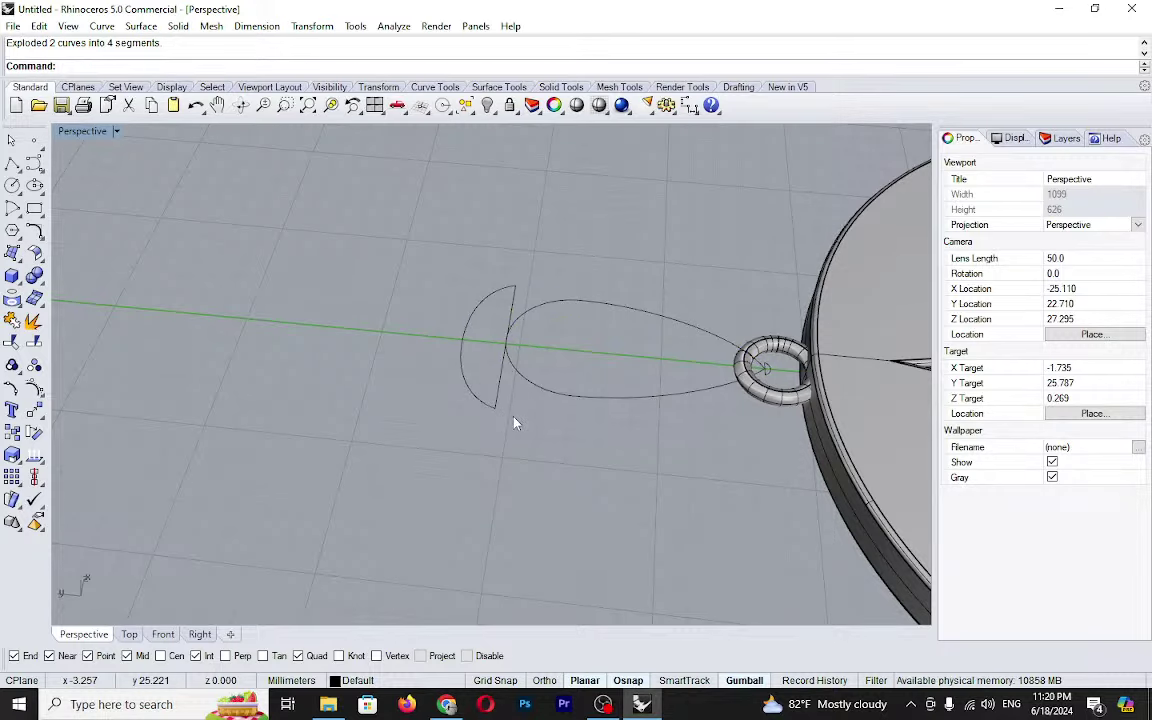
- Sweep the small and large profile arcs along the lower teardrop half with Sweep 1 Rail, Freeform style and Do not simplify
{"action": "right_click_drag", "start_coordinate": [514, 424], "coordinate": [457, 346]}
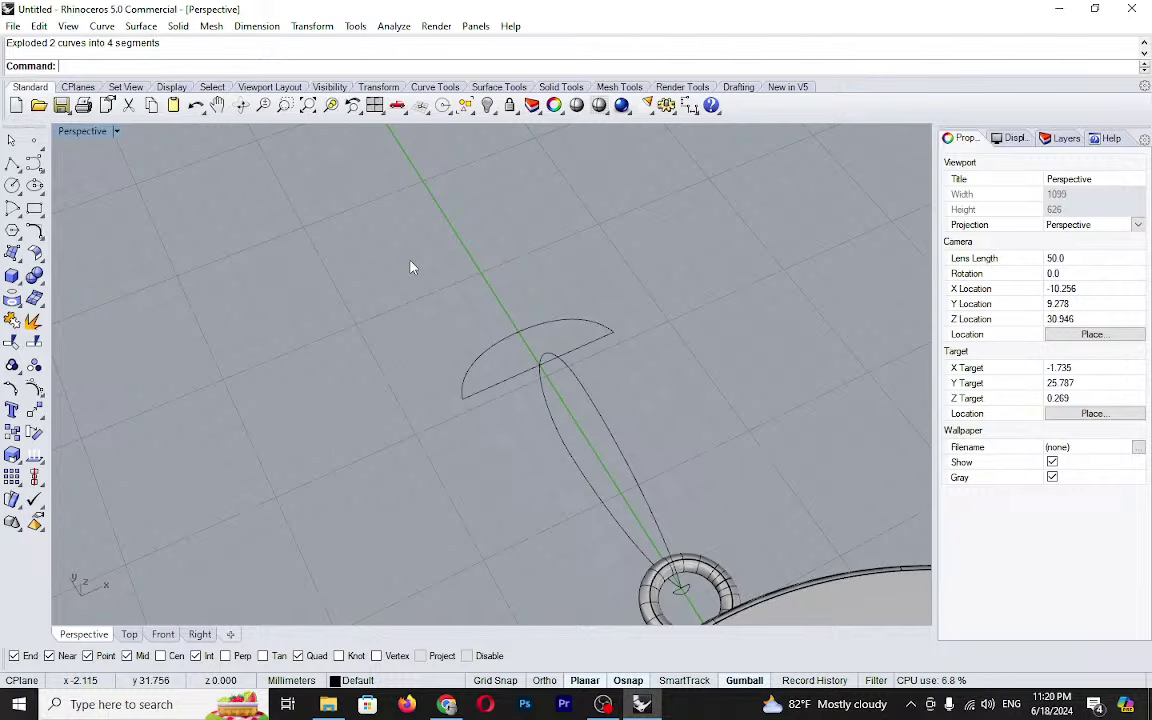
{"action": "right_click_drag", "start_coordinate": [410, 267], "coordinate": [176, 392]}
{"action": "scroll", "coordinate": [496, 418], "scroll_direction": "up", "scroll_amount": 4}
{"action": "scroll", "coordinate": [113, 475], "scroll_direction": "up", "scroll_amount": 4}
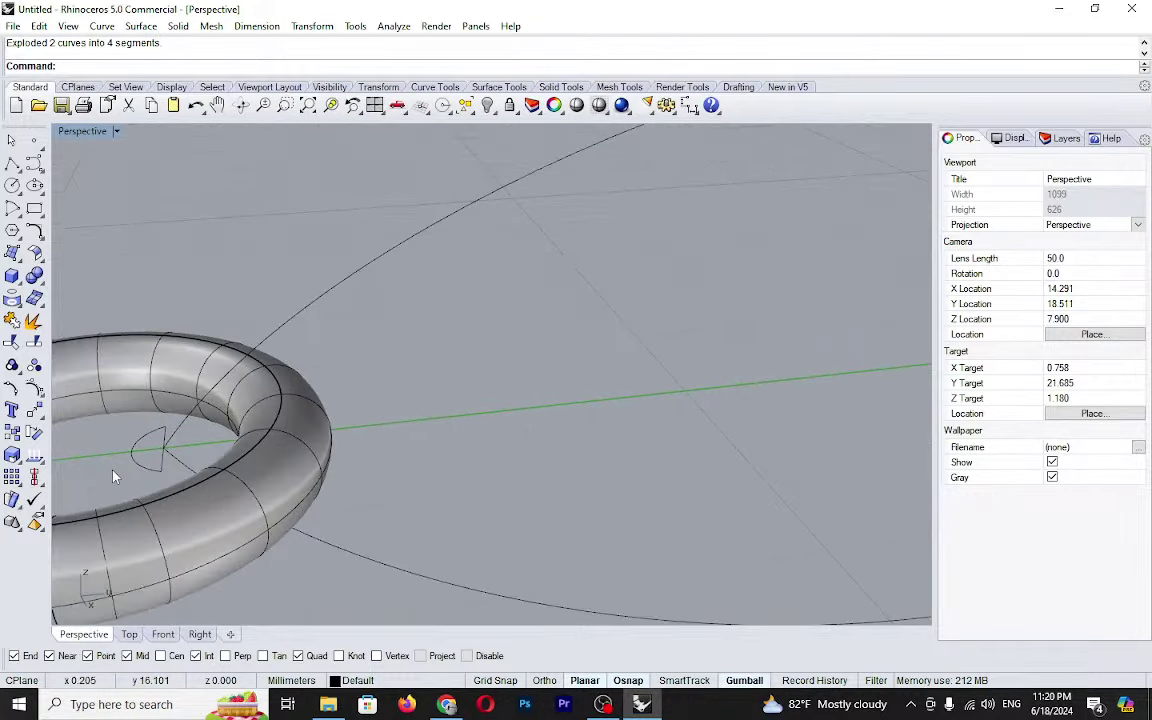
{"action": "scroll", "coordinate": [217, 482], "scroll_direction": "down", "scroll_amount": 4}
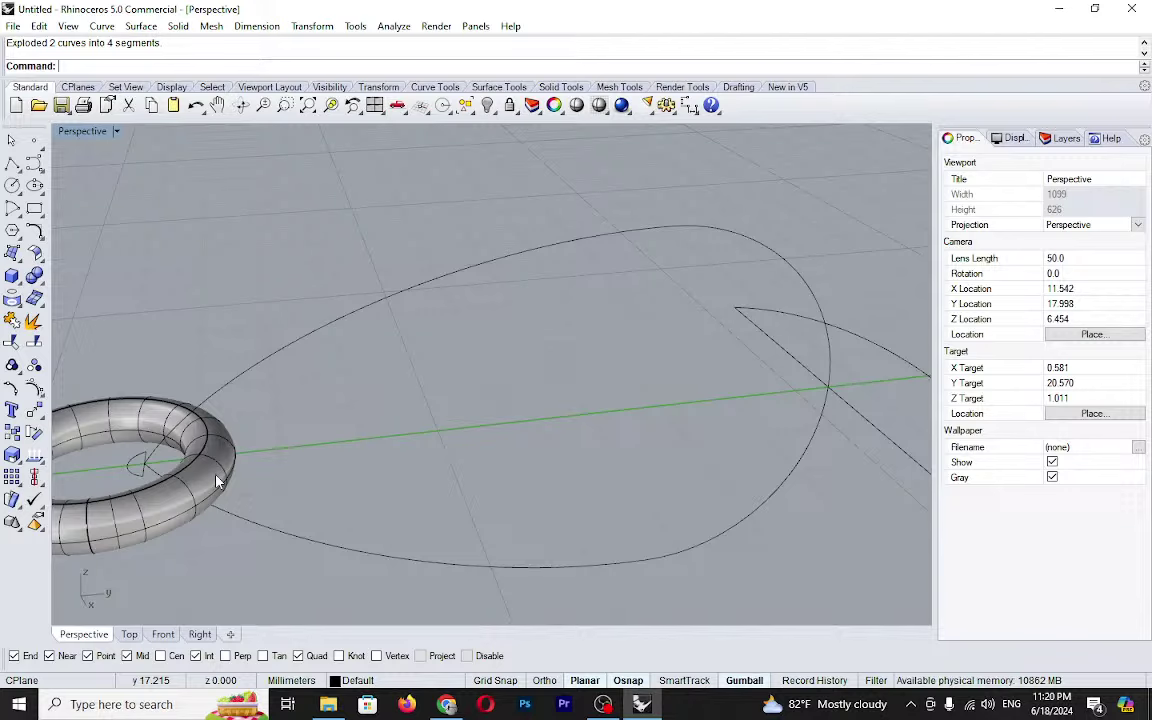
{"action": "right_click_drag", "start_coordinate": [217, 482], "coordinate": [249, 474]}
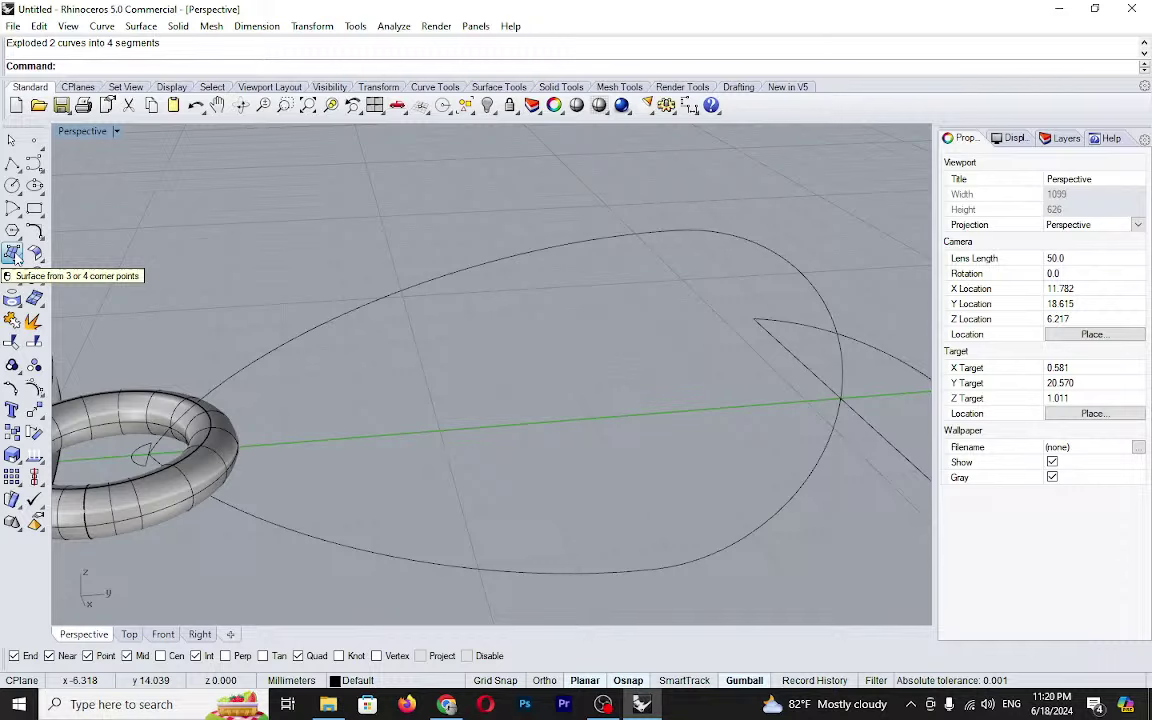
{"action": "left_click", "coordinate": [14, 254]}
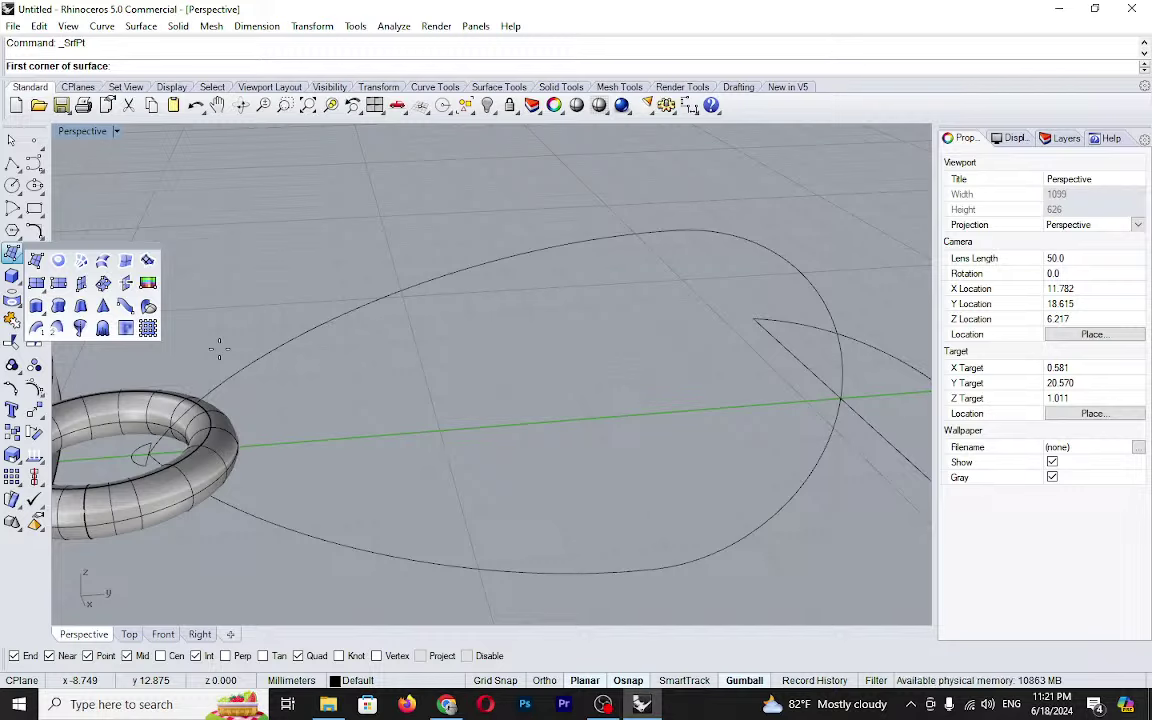
{"action": "key", "text": "Escape"}
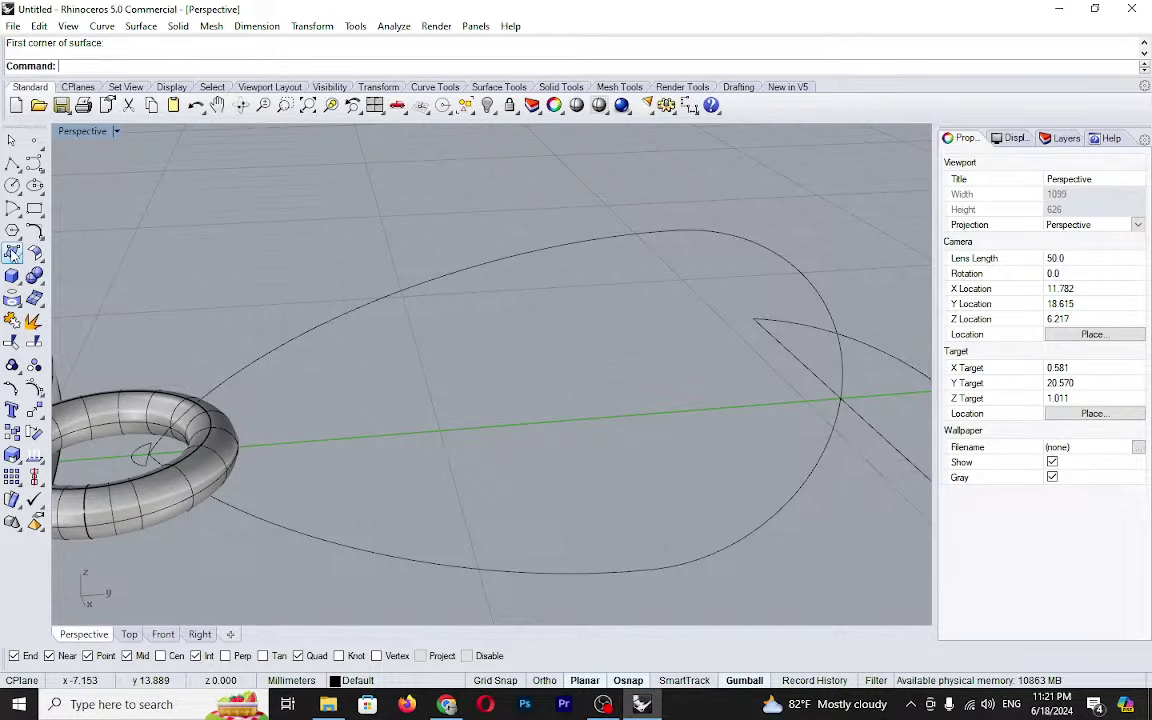
{"action": "left_click", "coordinate": [12, 253]}
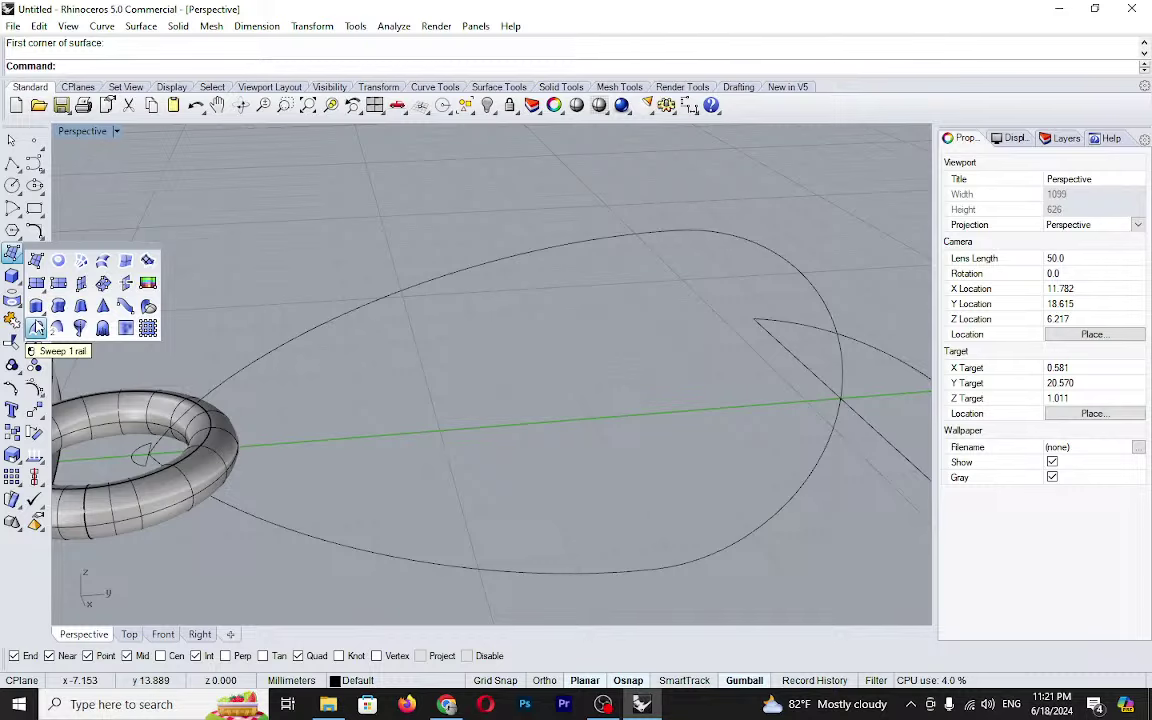
{"action": "left_click", "coordinate": [36, 328]}
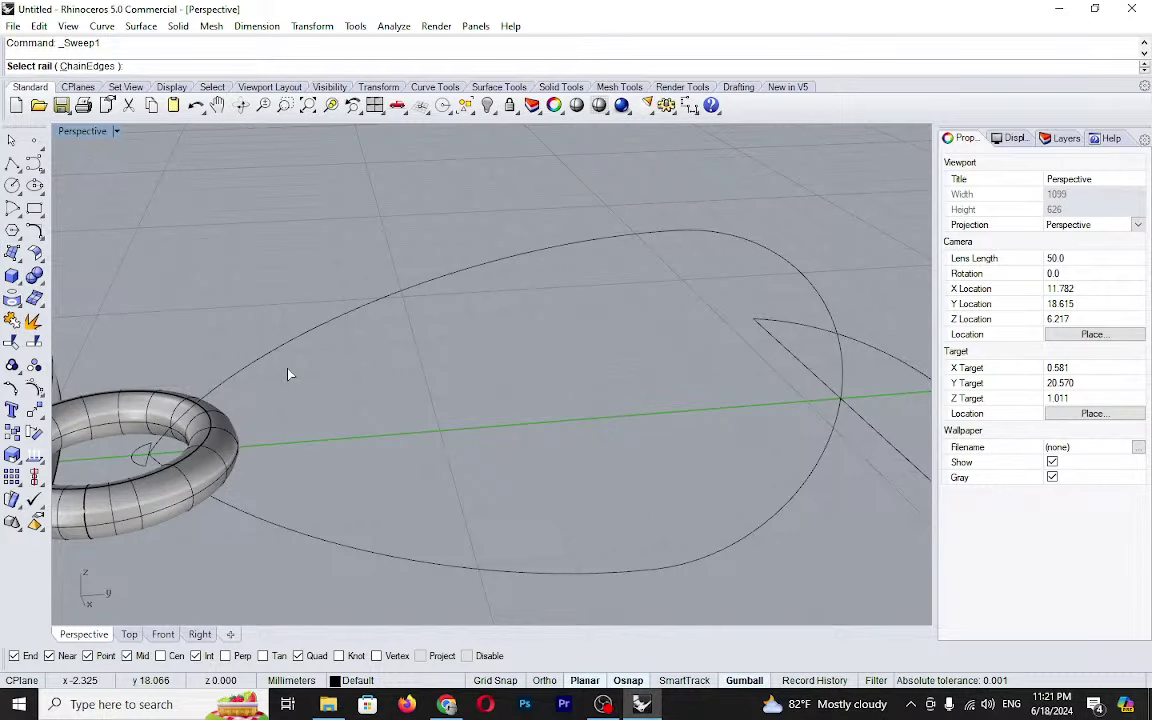
{"action": "left_click", "coordinate": [405, 561]}
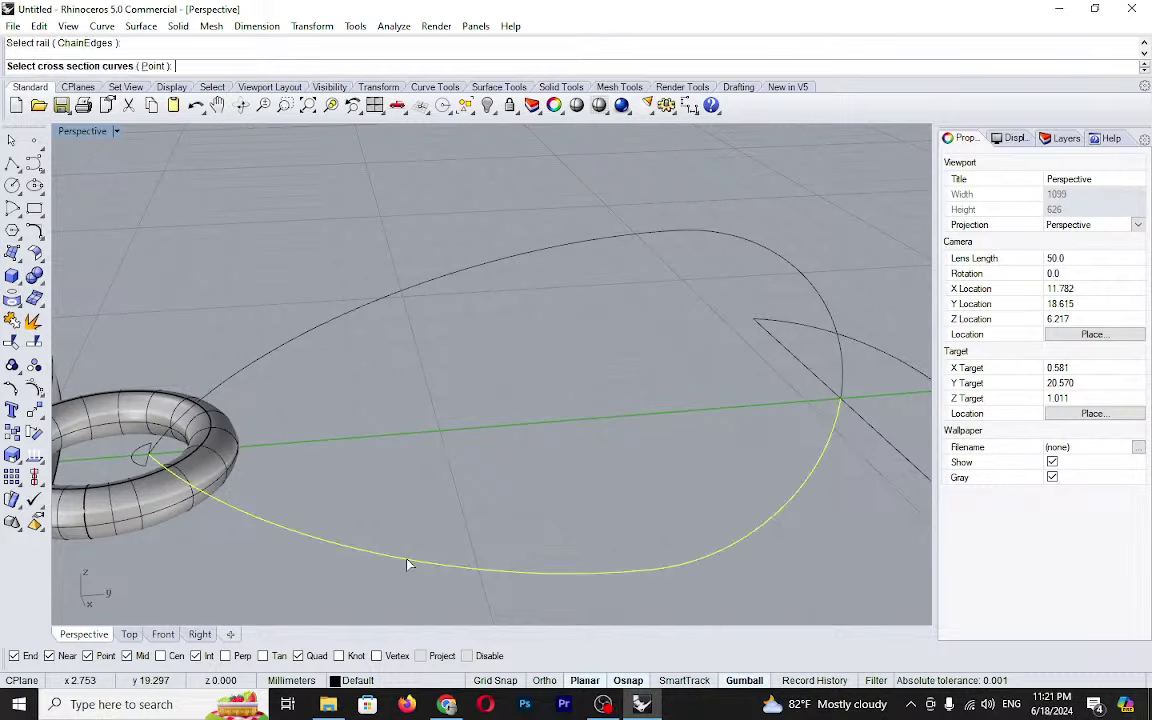
{"action": "left_click", "coordinate": [139, 465]}
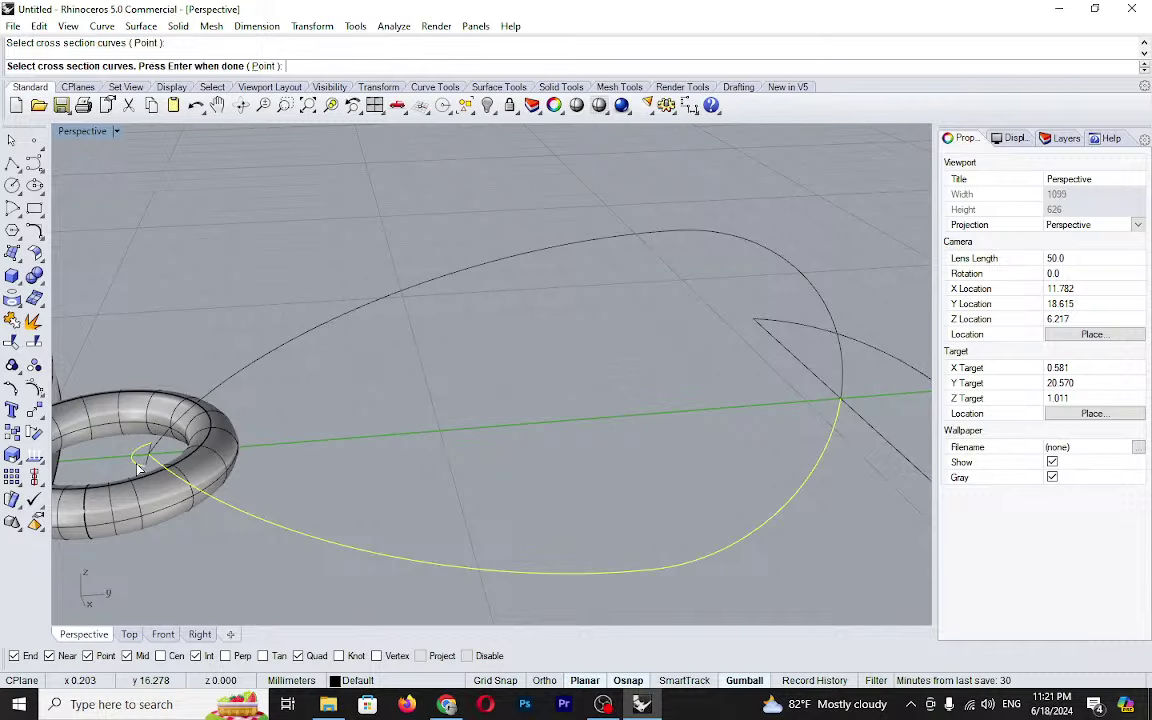
{"action": "left_click", "coordinate": [894, 362]}
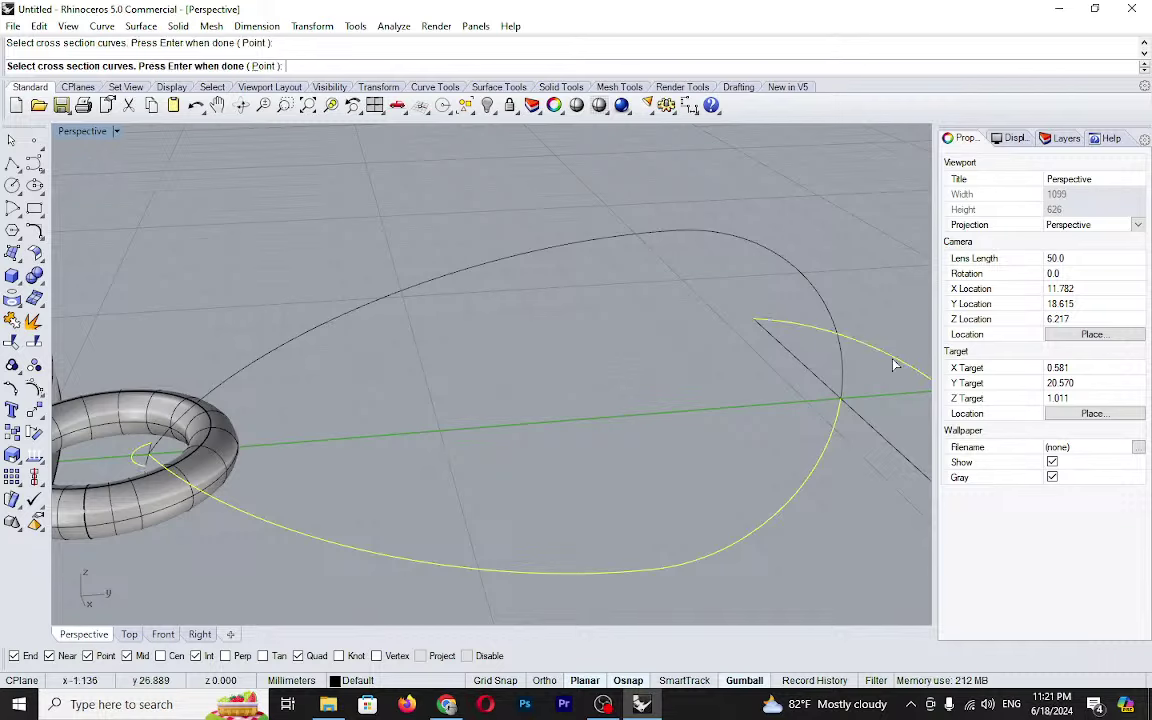
{"action": "key", "text": "Return"}
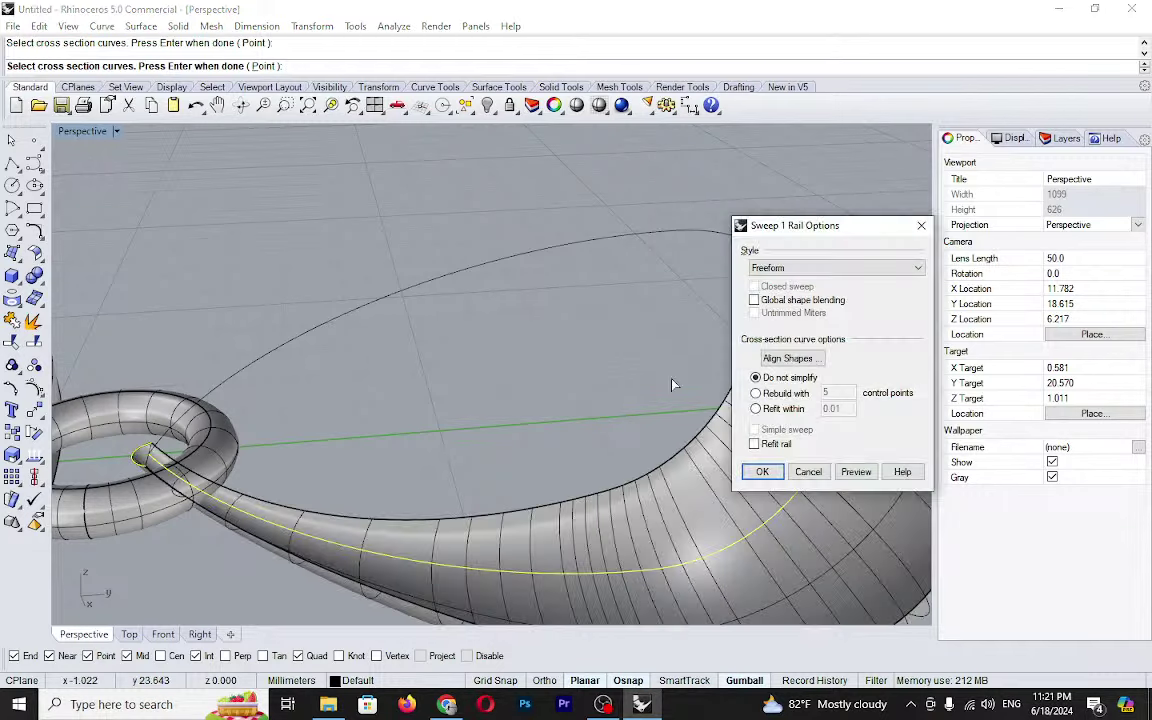
{"action": "mouse_move", "coordinate": [672, 384]}
{"action": "right_mouse_down"}
{"action": "mouse_move", "coordinate": [740, 425]}
{"action": "mouse_move", "coordinate": [676, 379]}
{"action": "right_mouse_up"}
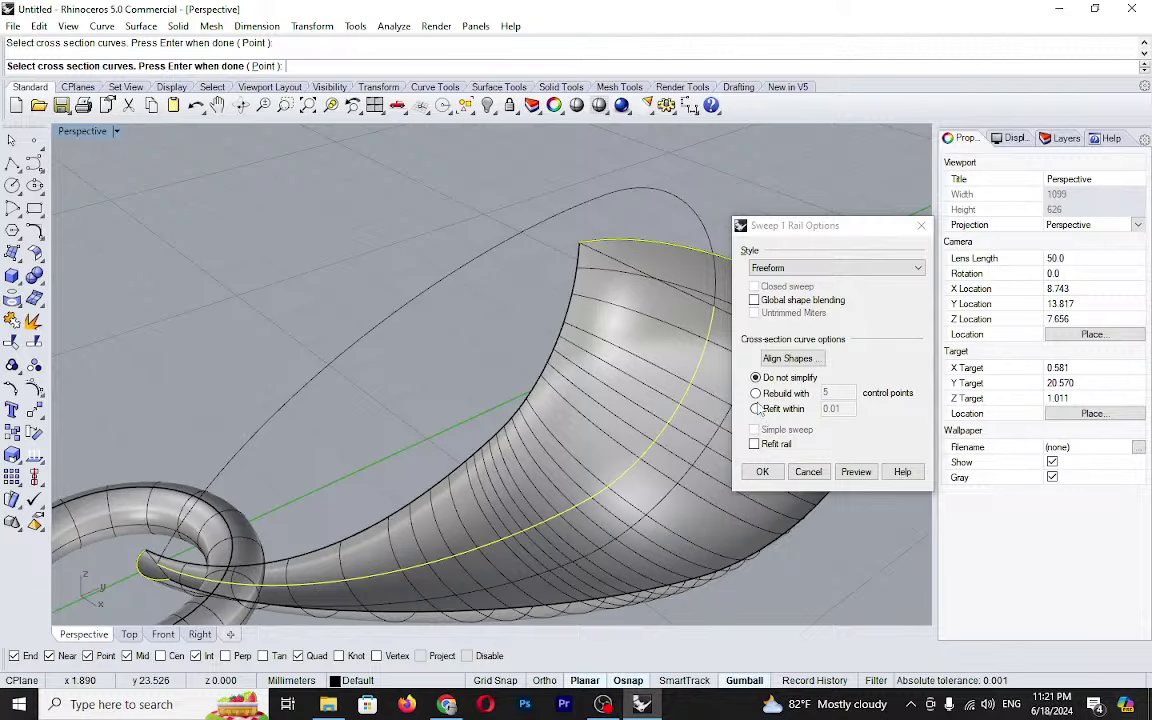
{"action": "key", "text": "Return"}
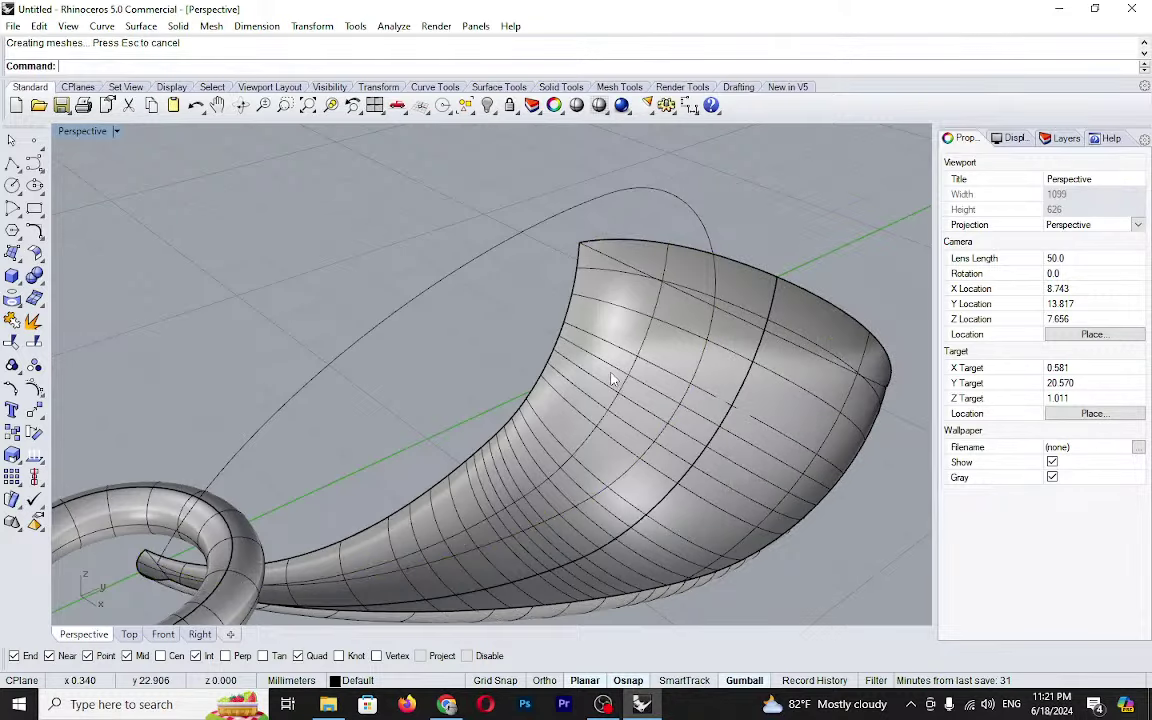
- Mirror a copy of the swept bail half across the horizontal axis in the Front view, starting at the rail end inside the ring, with Ortho on
{"action": "scroll", "coordinate": [504, 352], "scroll_direction": "down", "scroll_amount": 6}
{"action": "right_click_drag", "start_coordinate": [504, 352], "coordinate": [638, 468]}
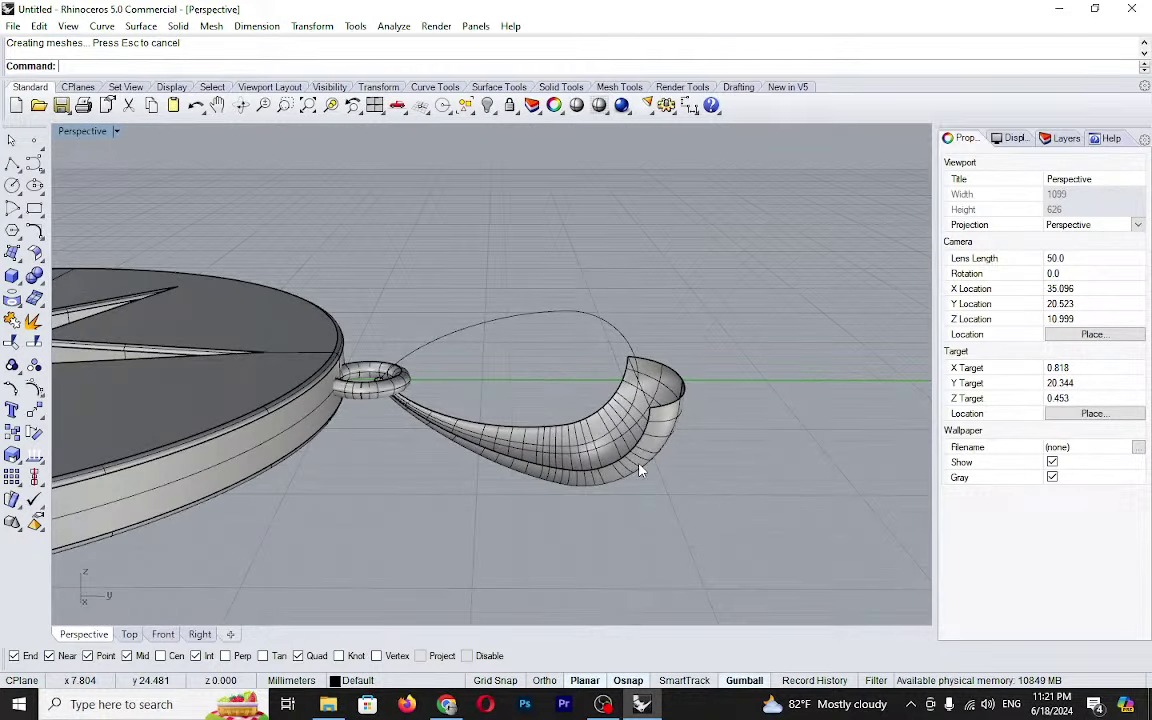
{"action": "left_click", "coordinate": [640, 470]}
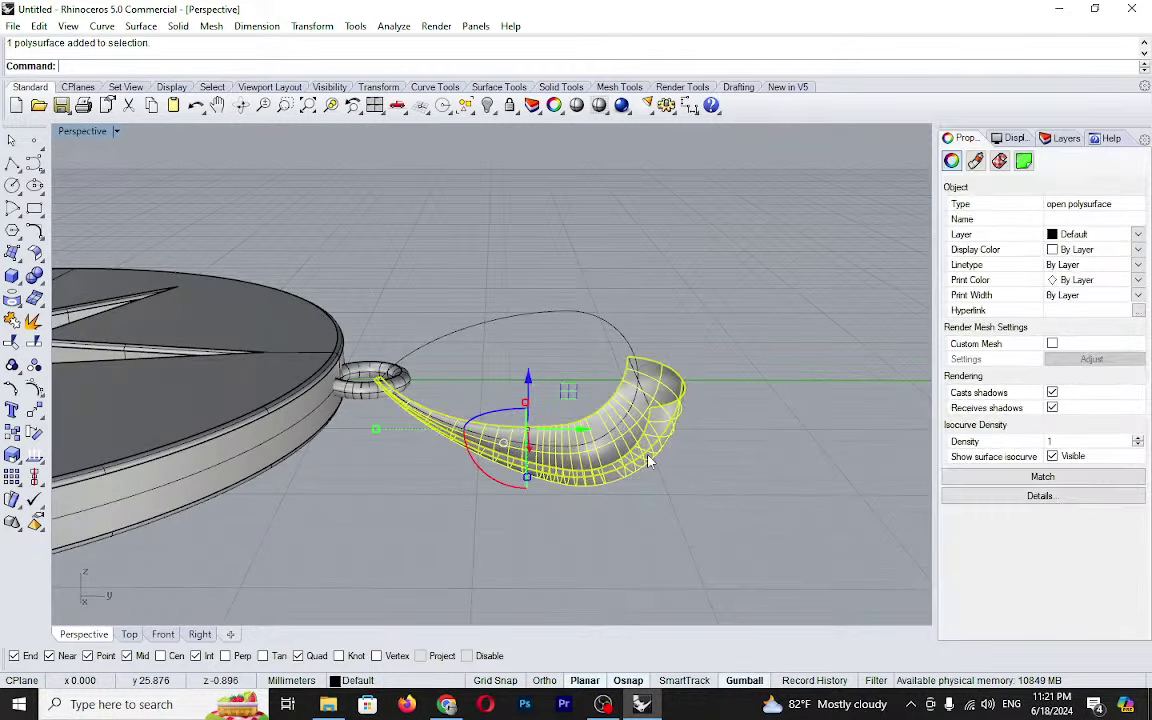
{"action": "left_click", "coordinate": [37, 411]}
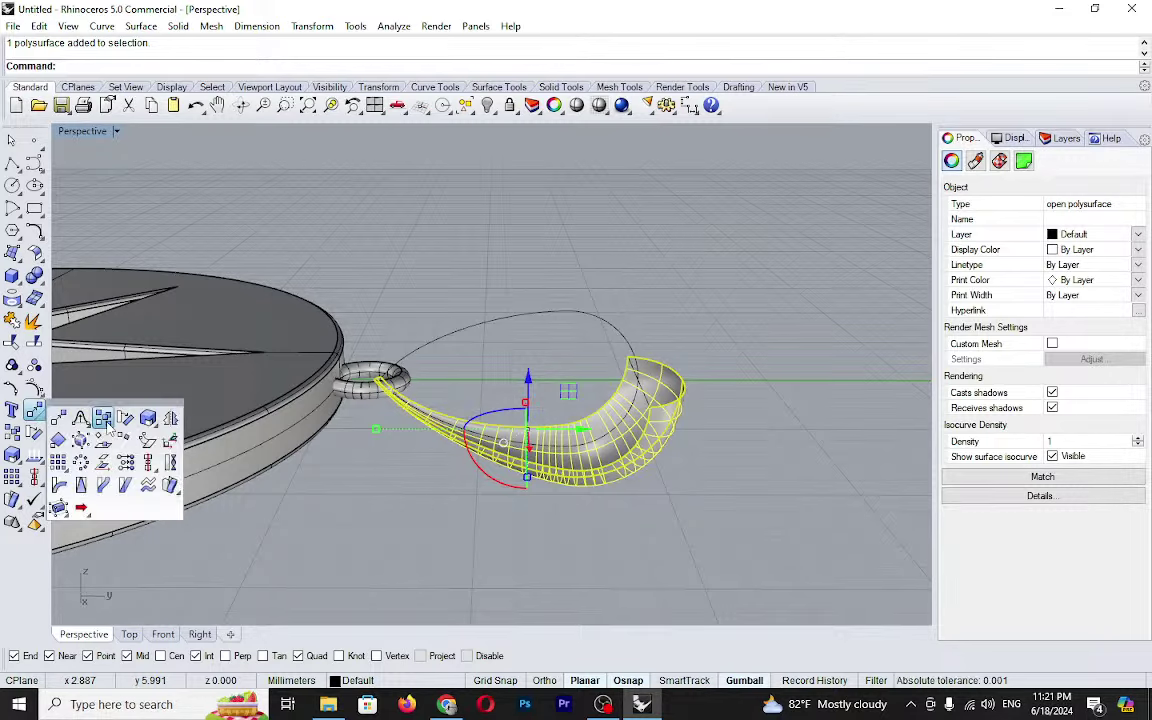
{"action": "left_click", "coordinate": [103, 418]}
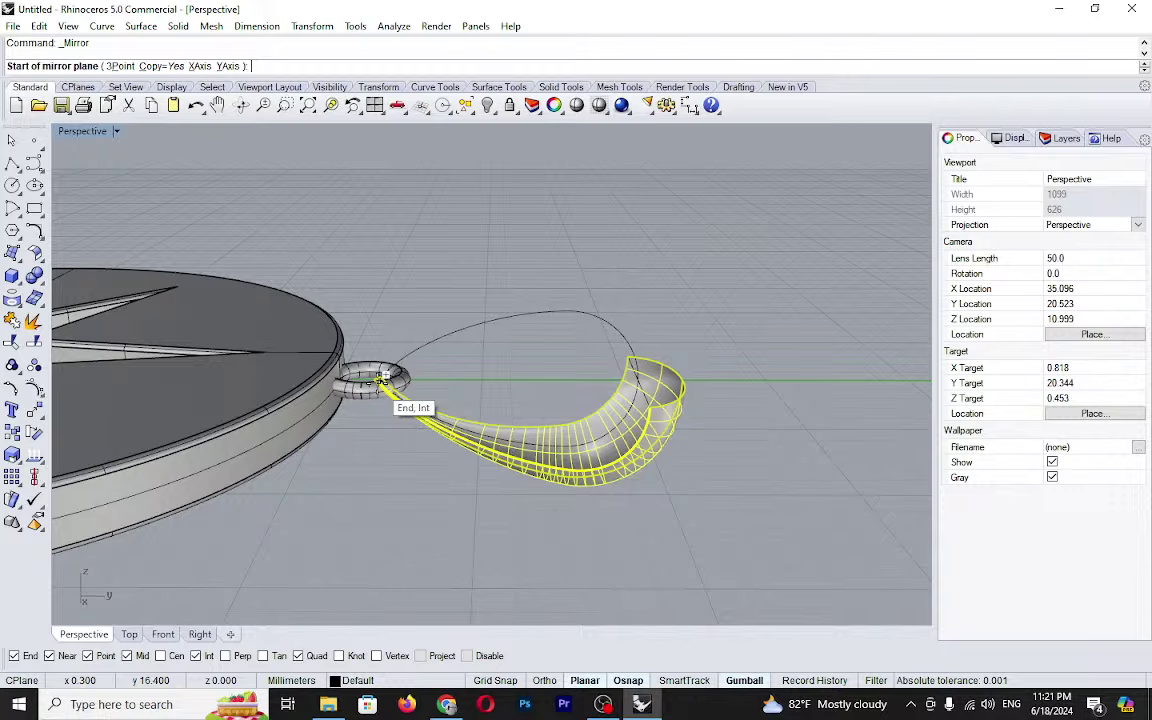
{"action": "scroll", "coordinate": [381, 378], "scroll_direction": "up", "scroll_amount": 5}
{"action": "left_click", "coordinate": [381, 362]}
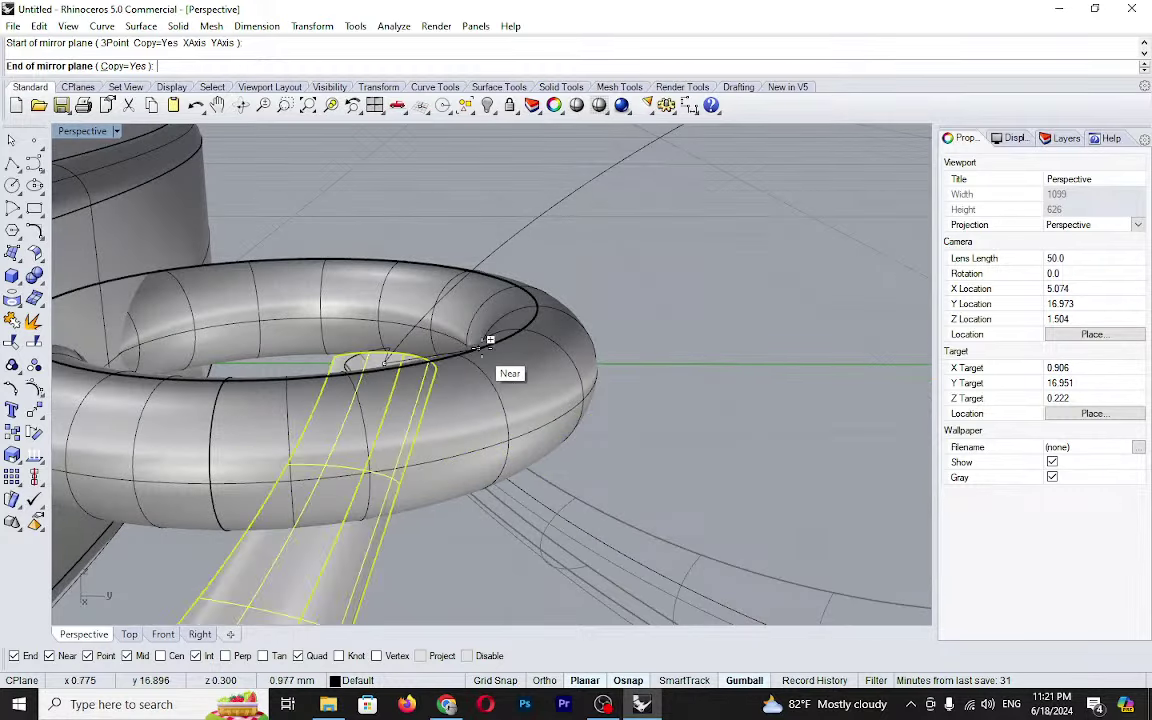
{"action": "right_click_drag", "start_coordinate": [488, 337], "coordinate": [565, 330]}
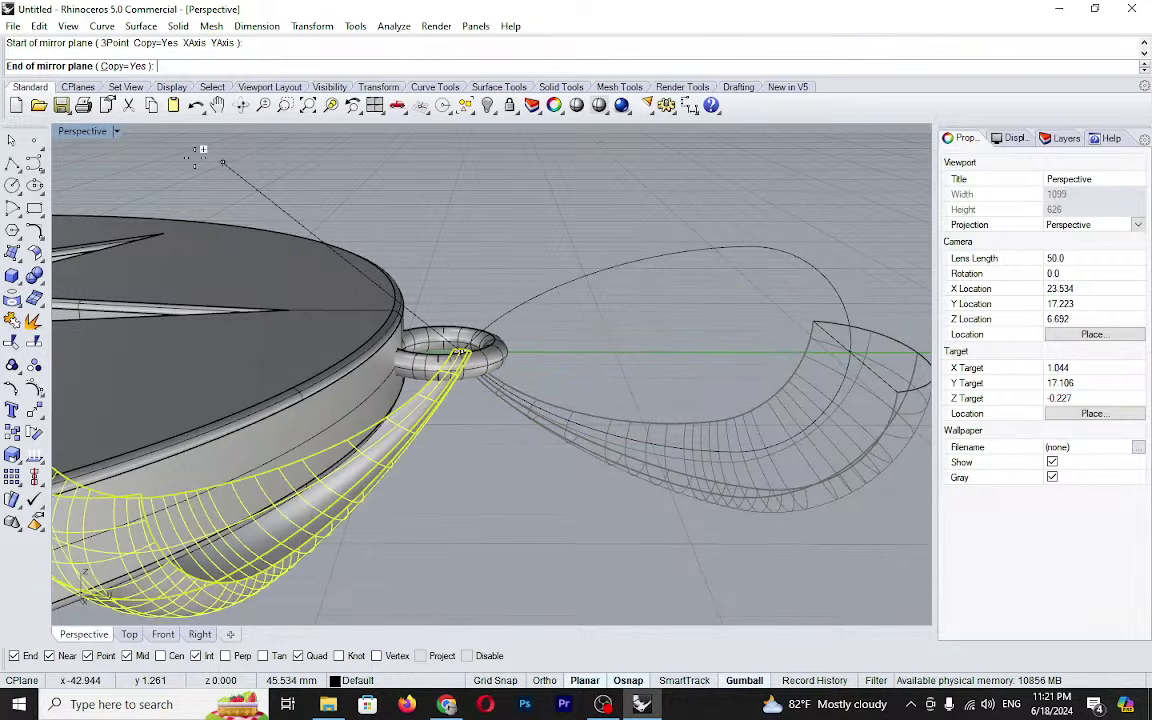
{"action": "double_click", "coordinate": [97, 137]}
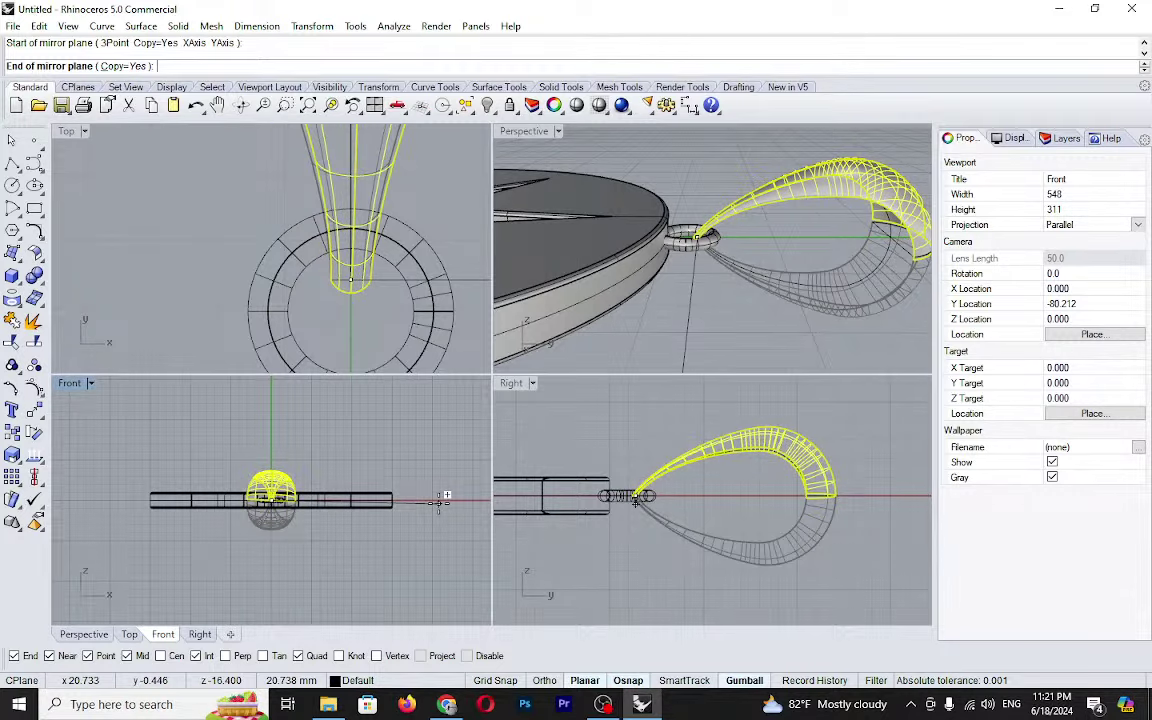
{"action": "key", "text": "F8"}
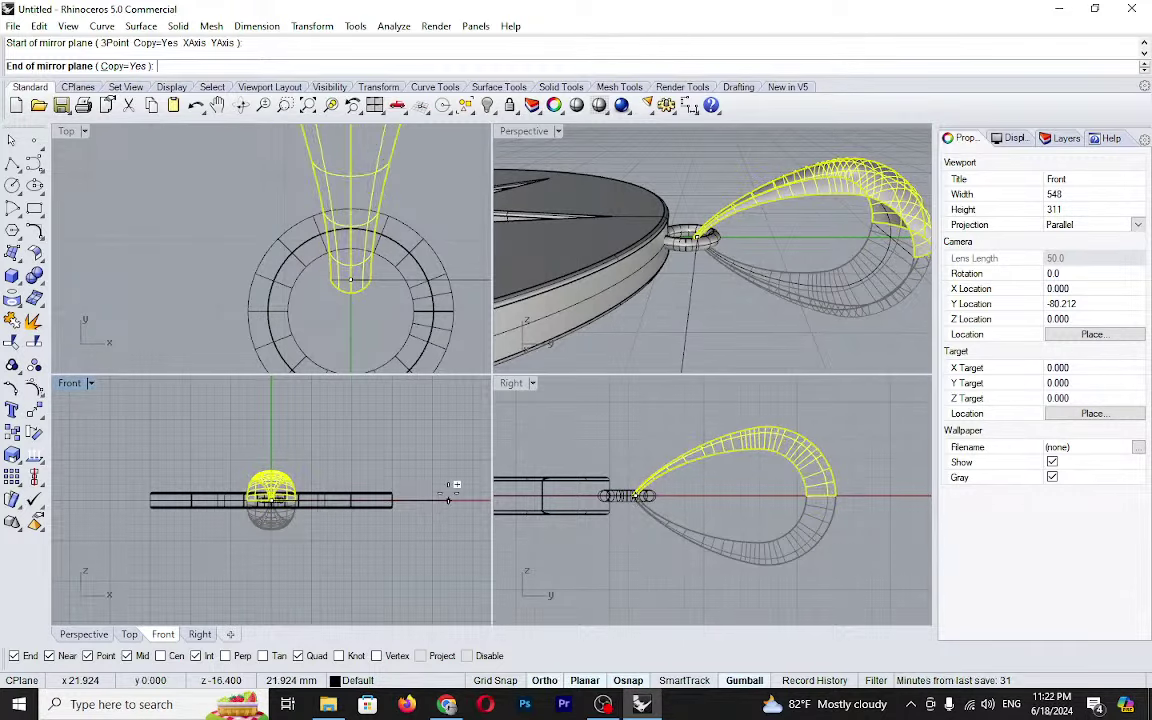
{"action": "left_click", "coordinate": [449, 496]}
- Join the lower and upper halves of the teardrop bail into one polysurface
{"action": "left_click", "coordinate": [676, 333]}
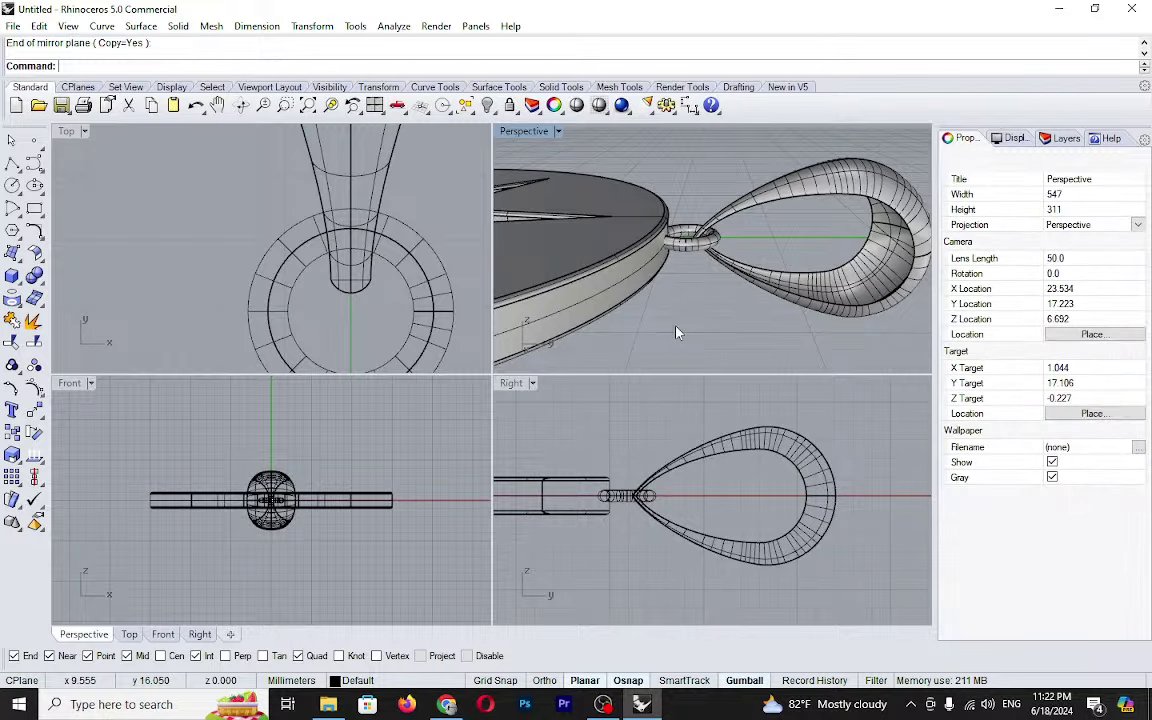
{"action": "right_click_drag", "start_coordinate": [676, 333], "coordinate": [826, 276]}
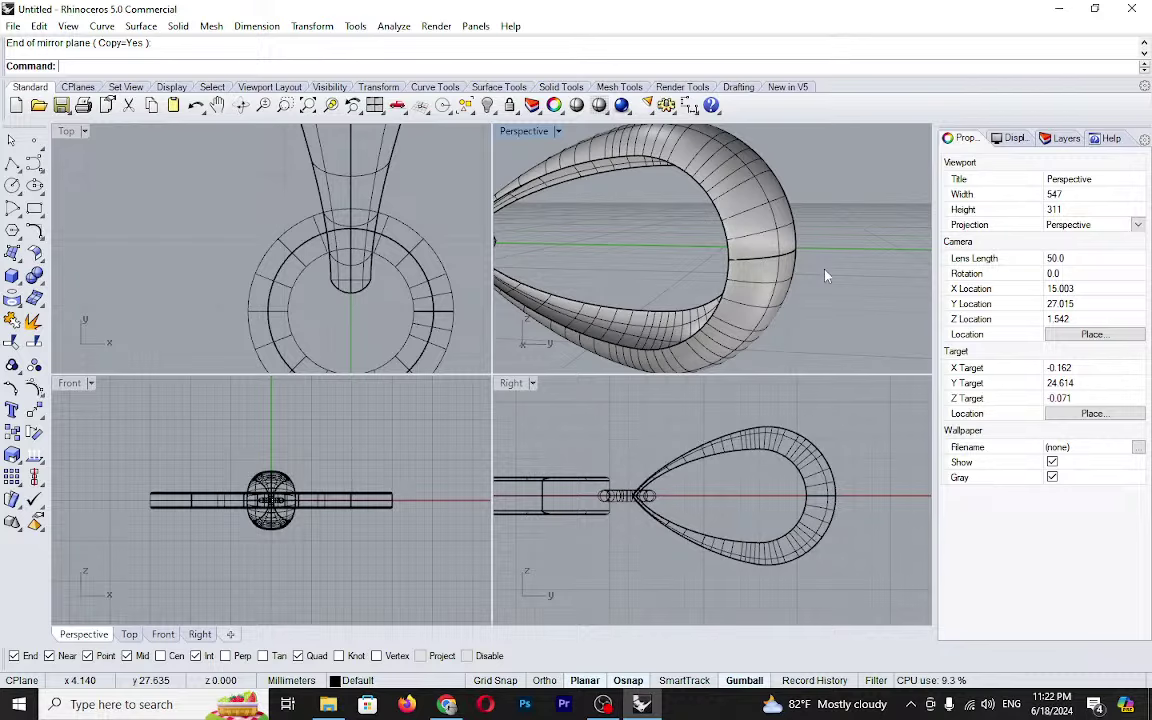
{"action": "left_click", "coordinate": [782, 252]}
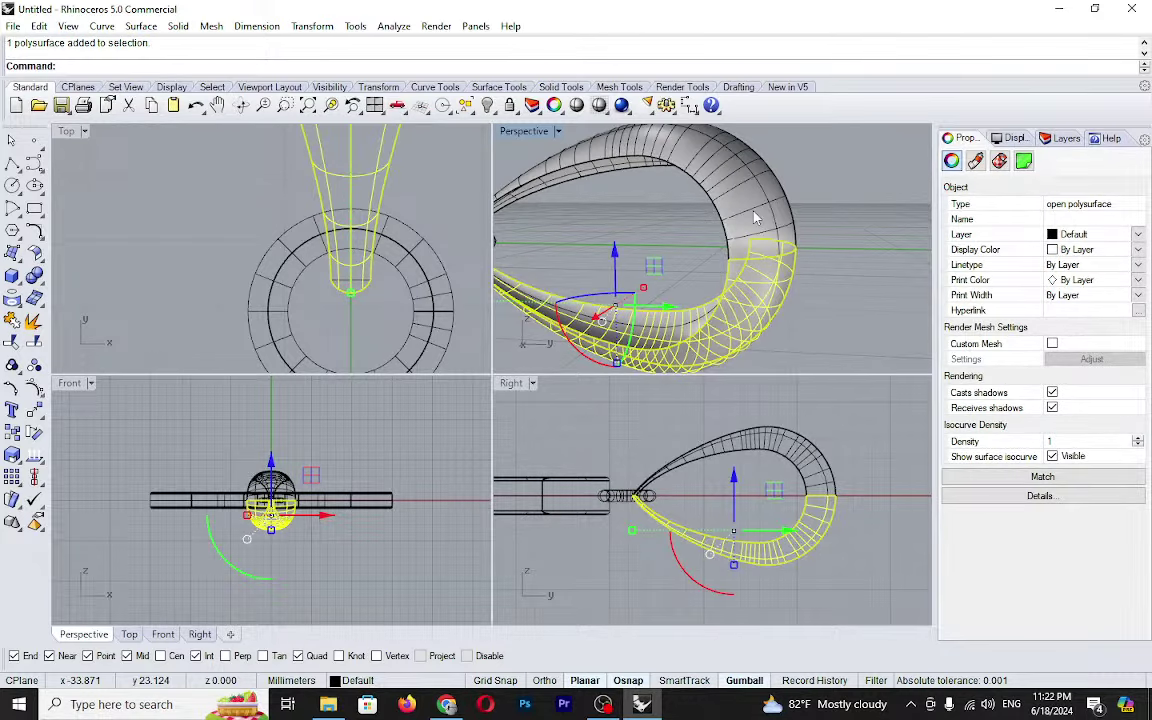
{"action": "left_click", "coordinate": [756, 218], "text": "shift"}
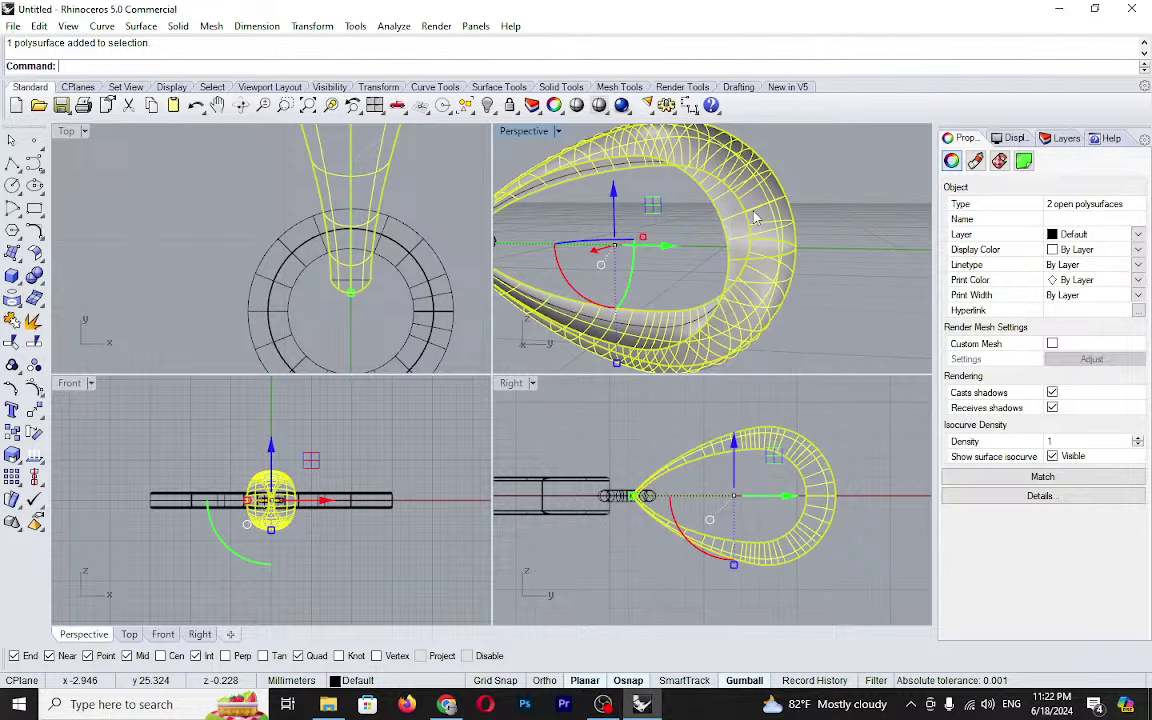
{"action": "left_click", "coordinate": [13, 320]}
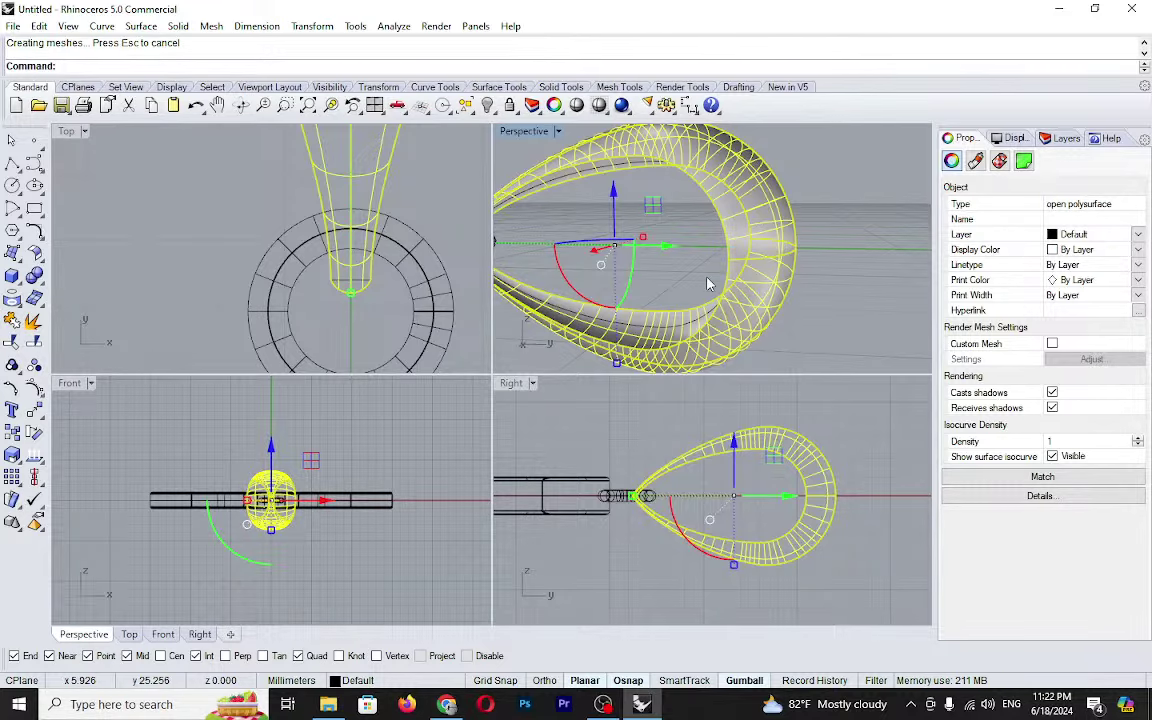
{"action": "key", "text": "Escape"}
{"action": "right_click_drag", "start_coordinate": [707, 284], "coordinate": [738, 299]}
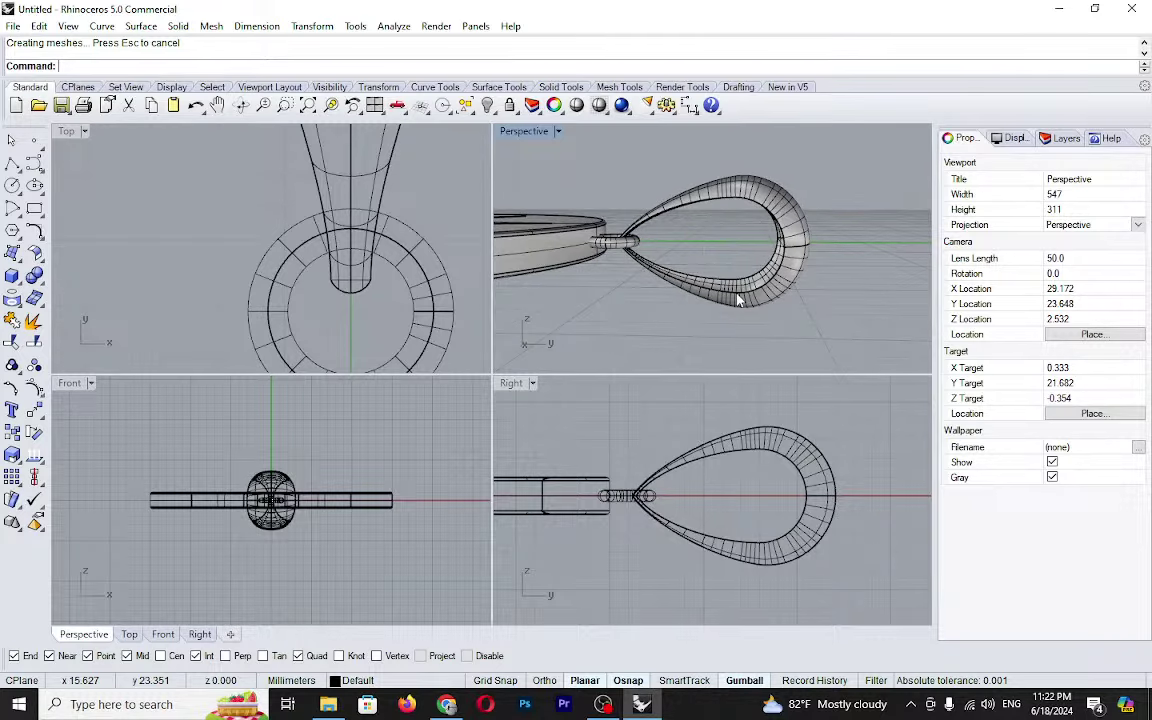
- Sweep the large and small profile base lines along the lower teardrop rail with Sweep 1 Rail, Freeform style and Do not simplify
{"action": "scroll", "coordinate": [738, 299], "scroll_direction": "up", "scroll_amount": 3}
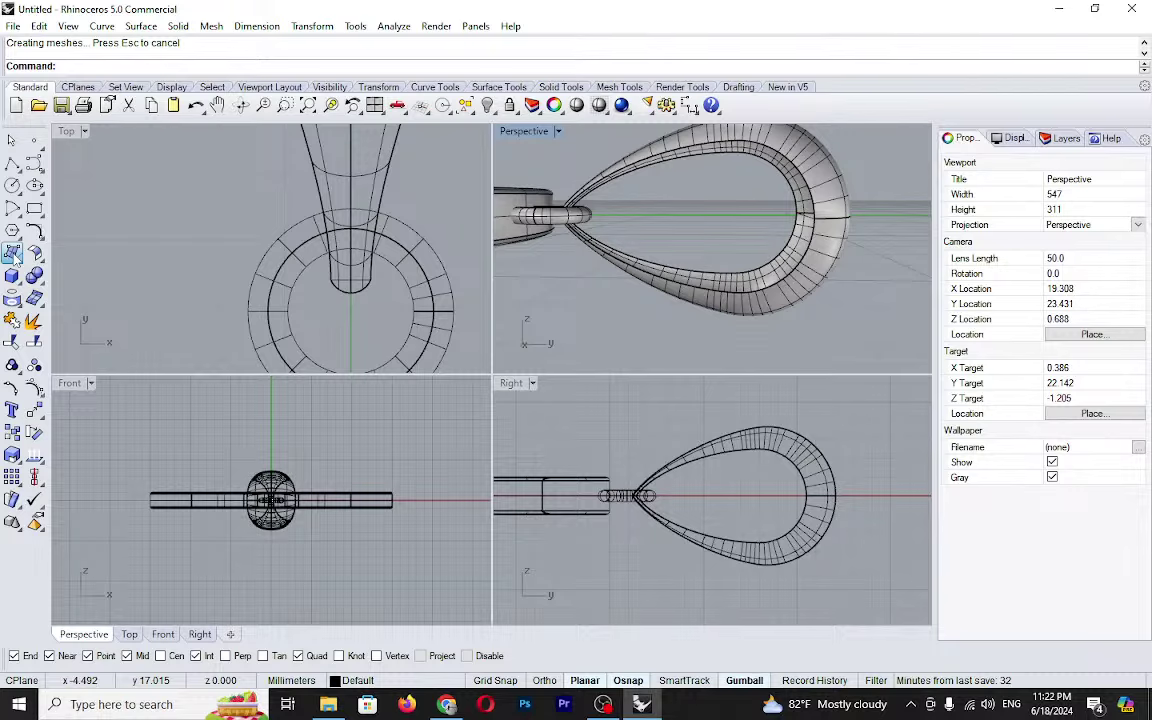
{"action": "left_click", "coordinate": [34, 321]}
{"action": "scroll", "coordinate": [740, 300], "scroll_direction": "up", "scroll_amount": 5}
{"action": "left_click", "coordinate": [752, 336]}
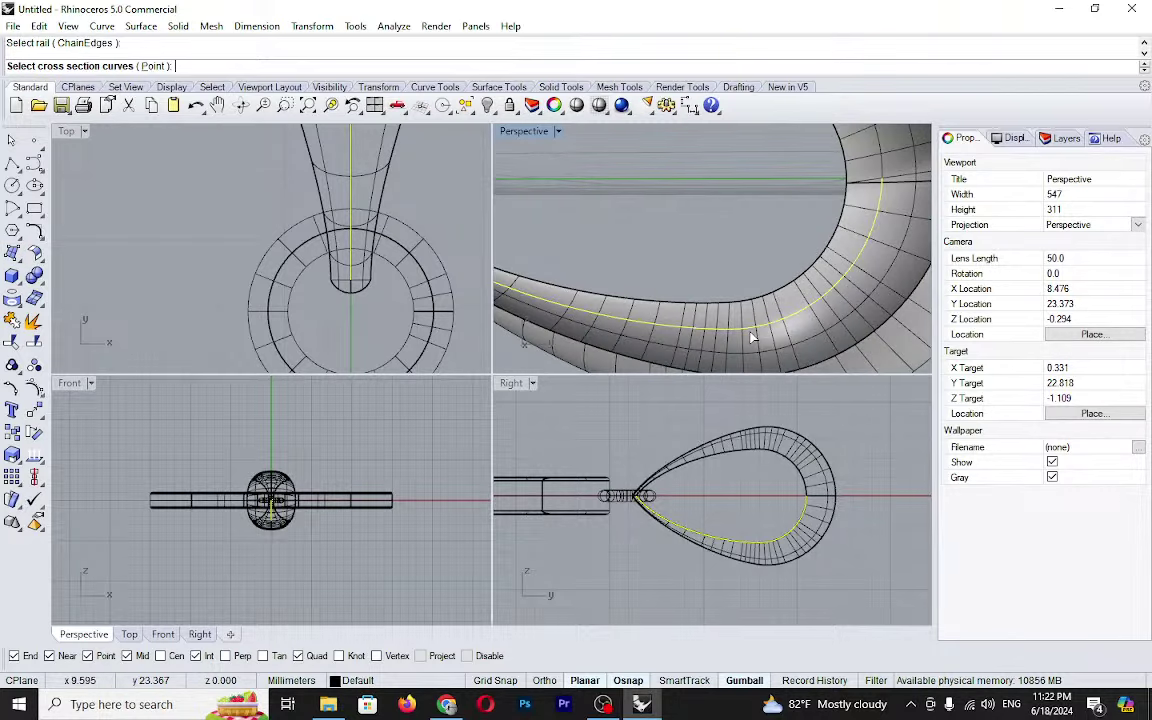
{"action": "left_click", "coordinate": [752, 338]}
{"action": "scroll", "coordinate": [790, 300], "scroll_direction": "down", "scroll_amount": 5}
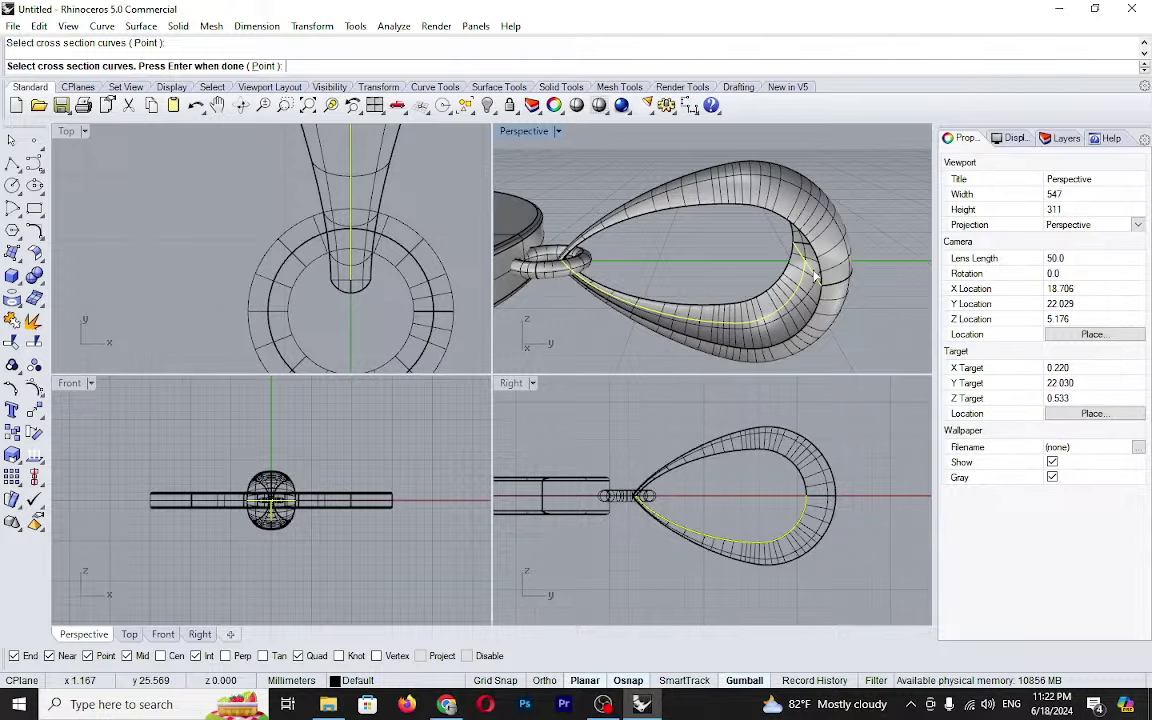
{"action": "scroll", "coordinate": [600, 300], "scroll_direction": "up", "scroll_amount": 8}
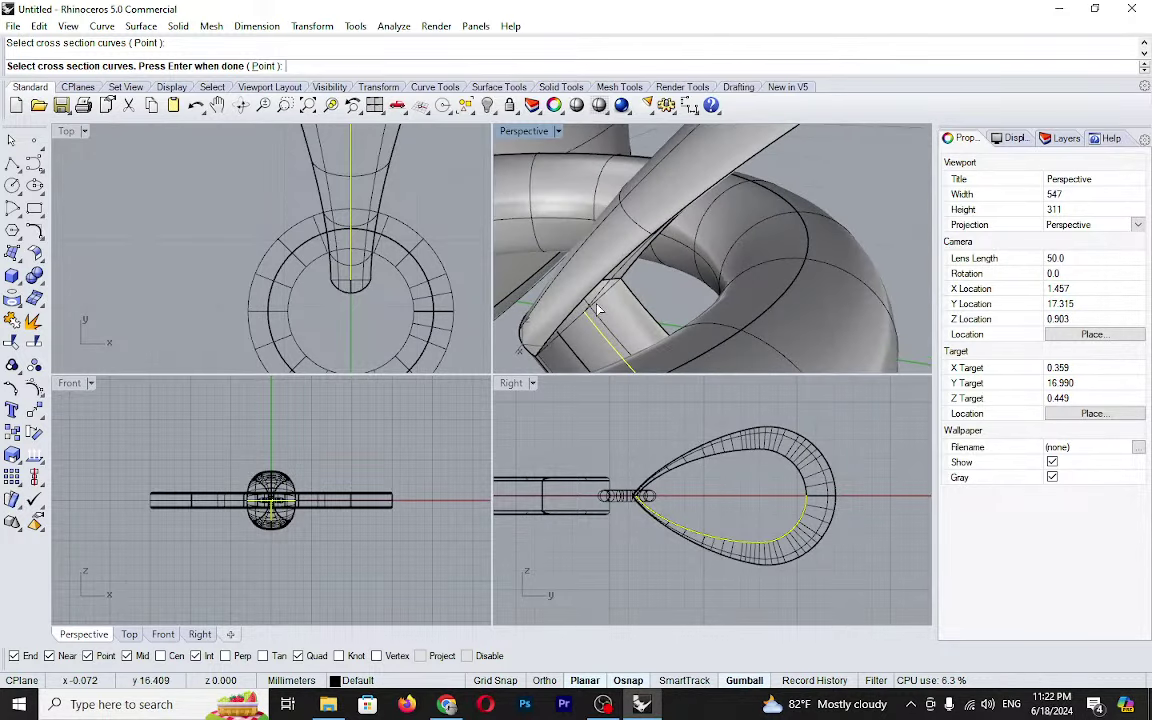
{"action": "left_click", "coordinate": [597, 310]}
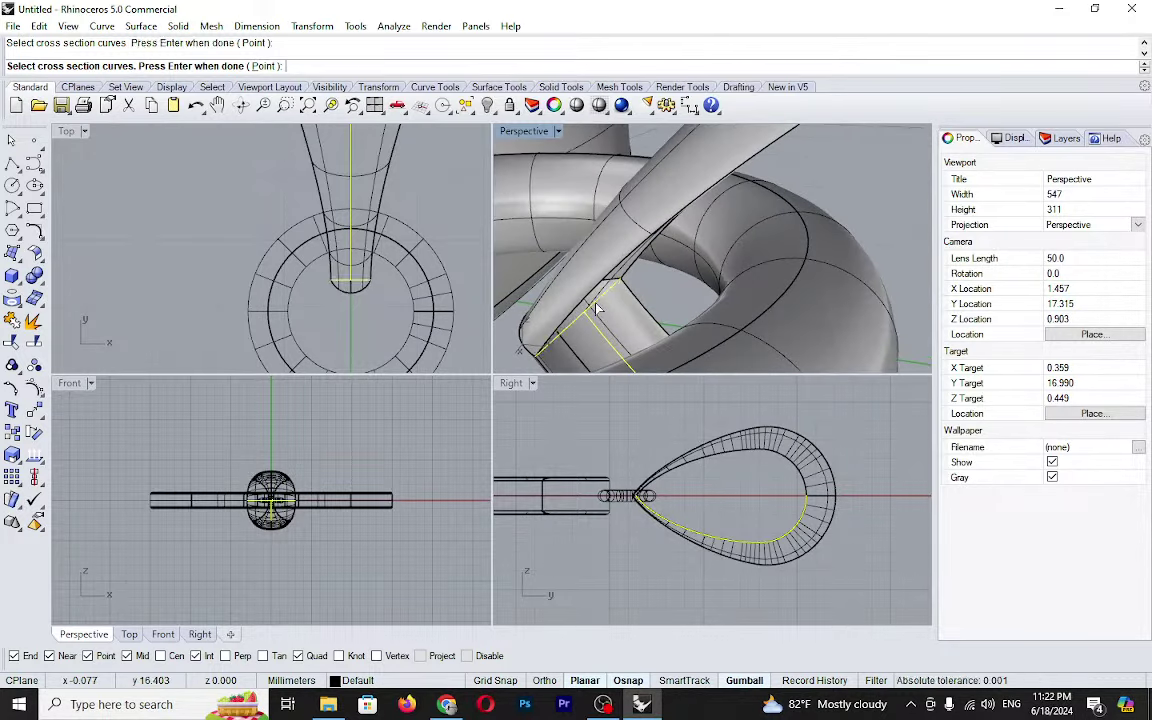
{"action": "scroll", "coordinate": [600, 305], "scroll_direction": "down", "scroll_amount": 2}
{"action": "key", "text": "Return"}
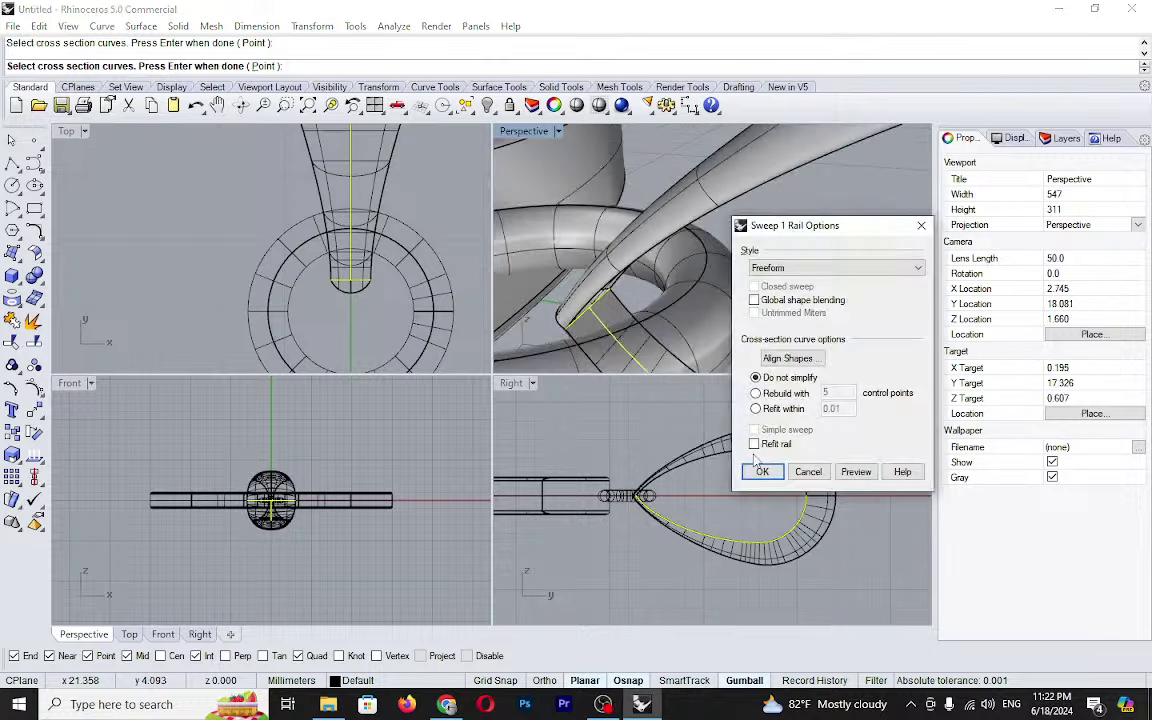
{"action": "left_click", "coordinate": [762, 471]}
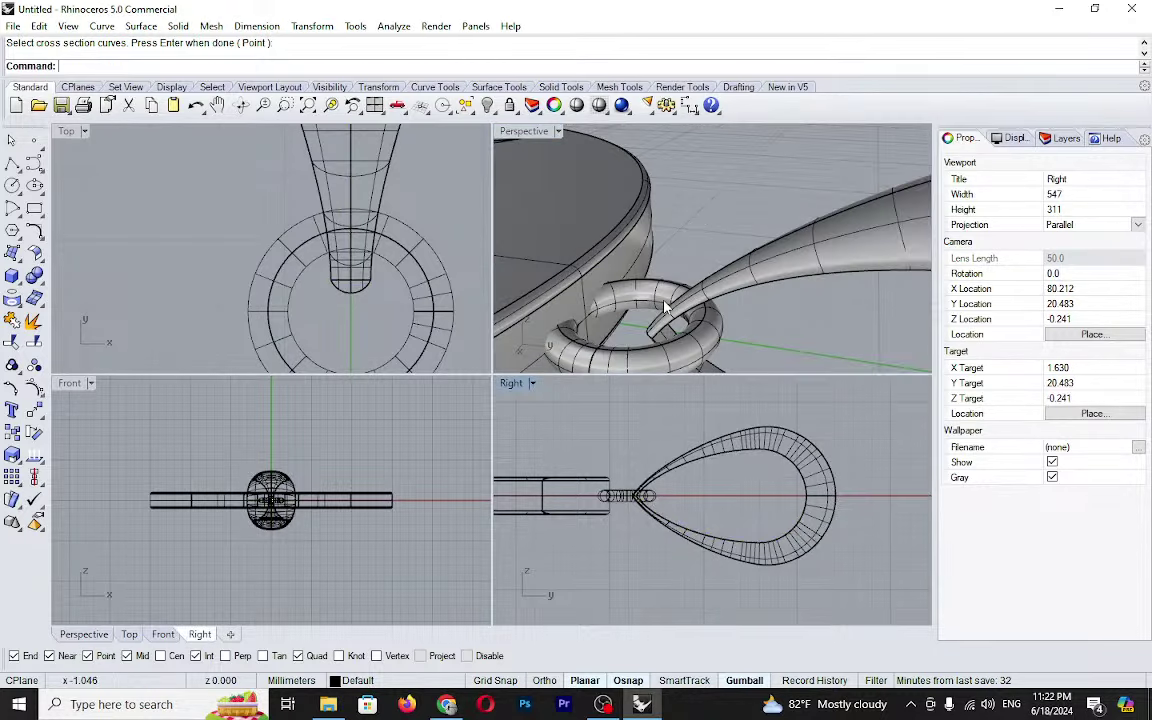
- Mirror a copy of the swept inner bail surface across the horizontal axis in the Front view, starting at 0 with Ortho on
{"action": "right_click_drag", "start_coordinate": [665, 305], "coordinate": [770, 293]}
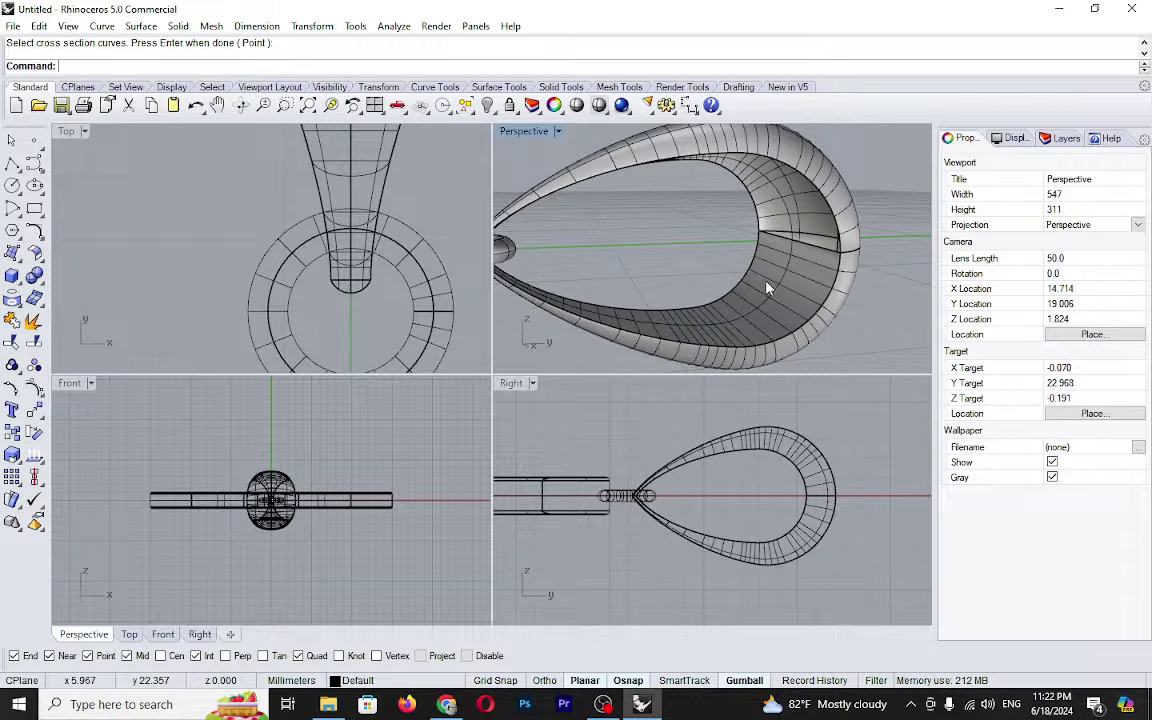
{"action": "left_click", "coordinate": [768, 288]}
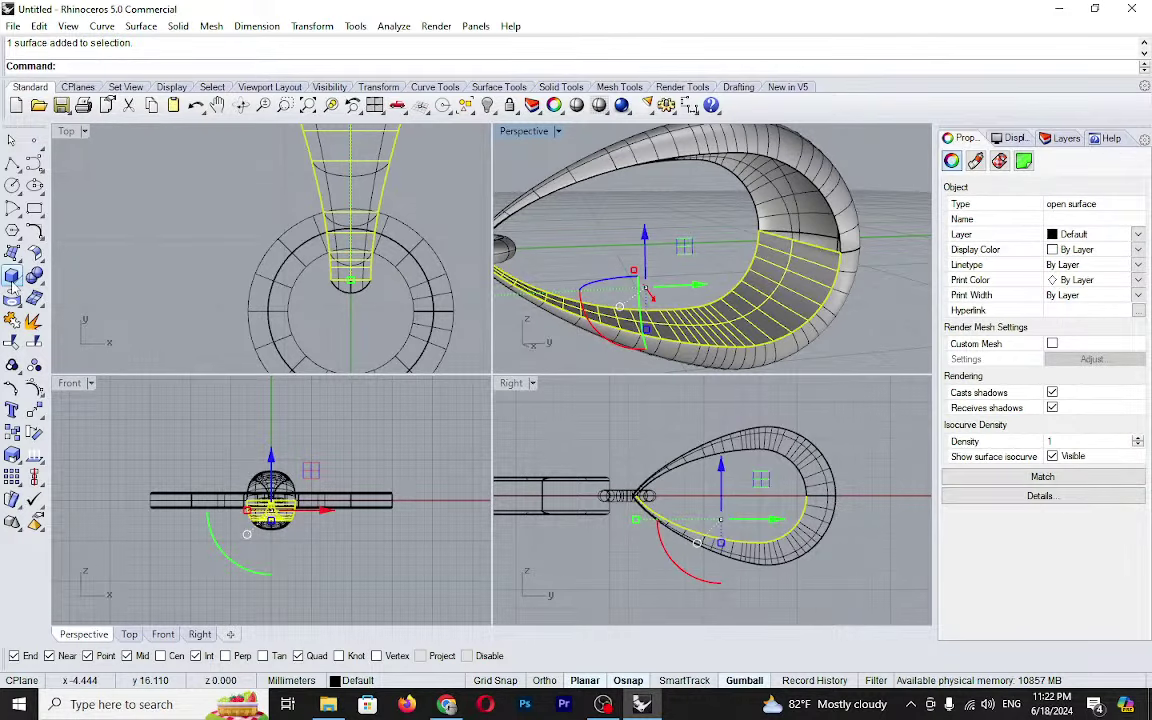
{"action": "left_click", "coordinate": [33, 411]}
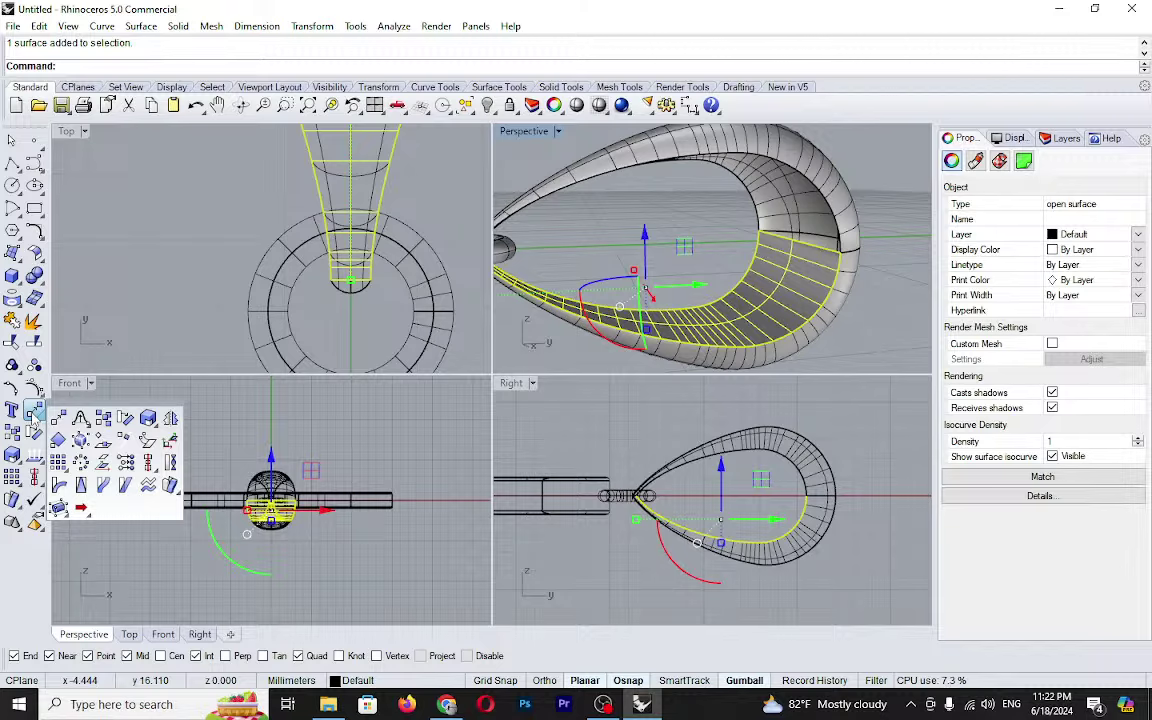
{"action": "left_click", "coordinate": [170, 440]}
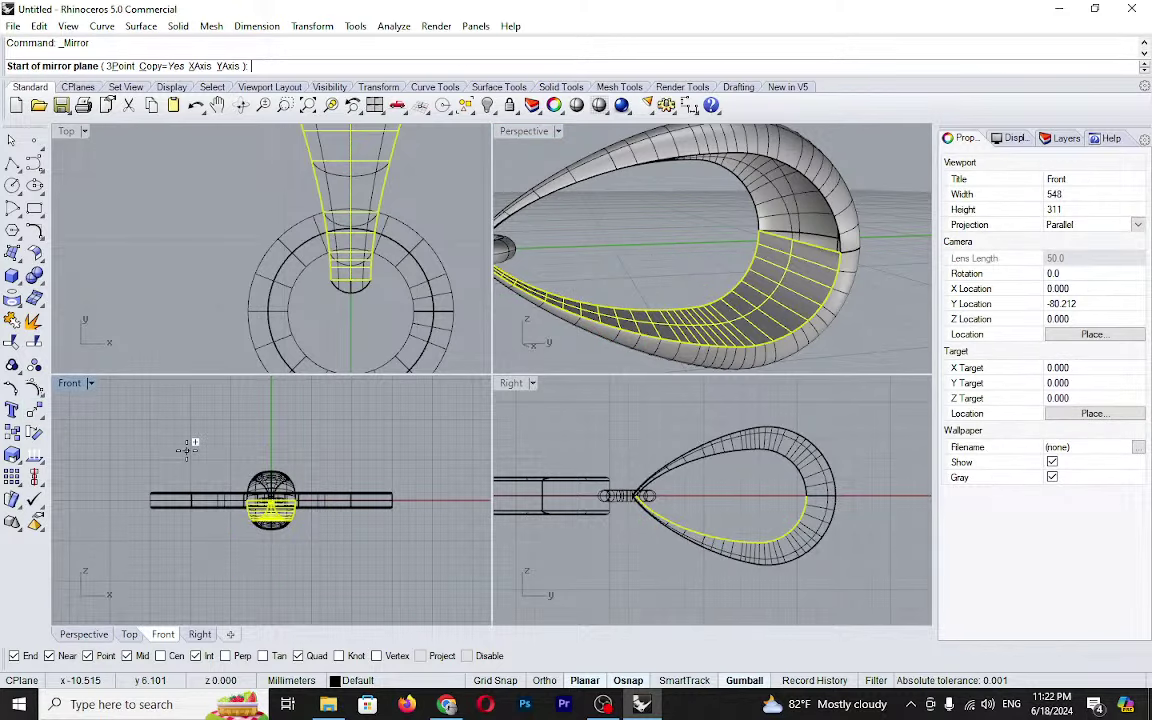
{"action": "type", "text": "0"}
{"action": "key", "text": "Return"}
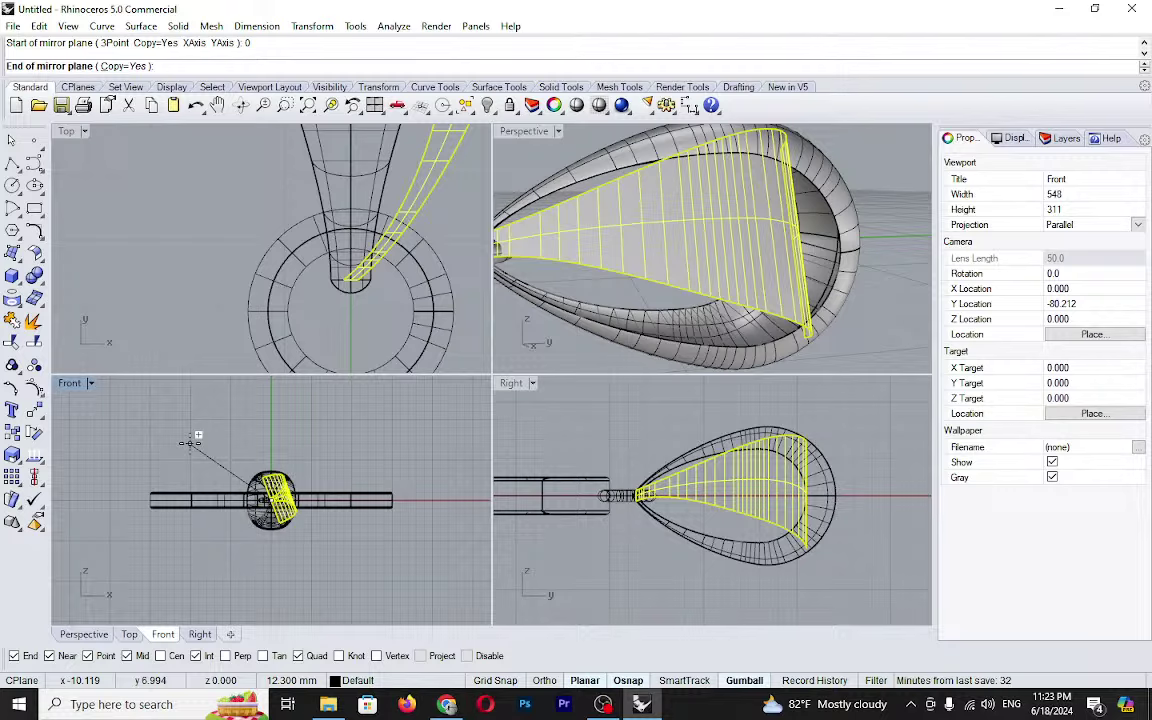
{"action": "key", "text": "F8"}
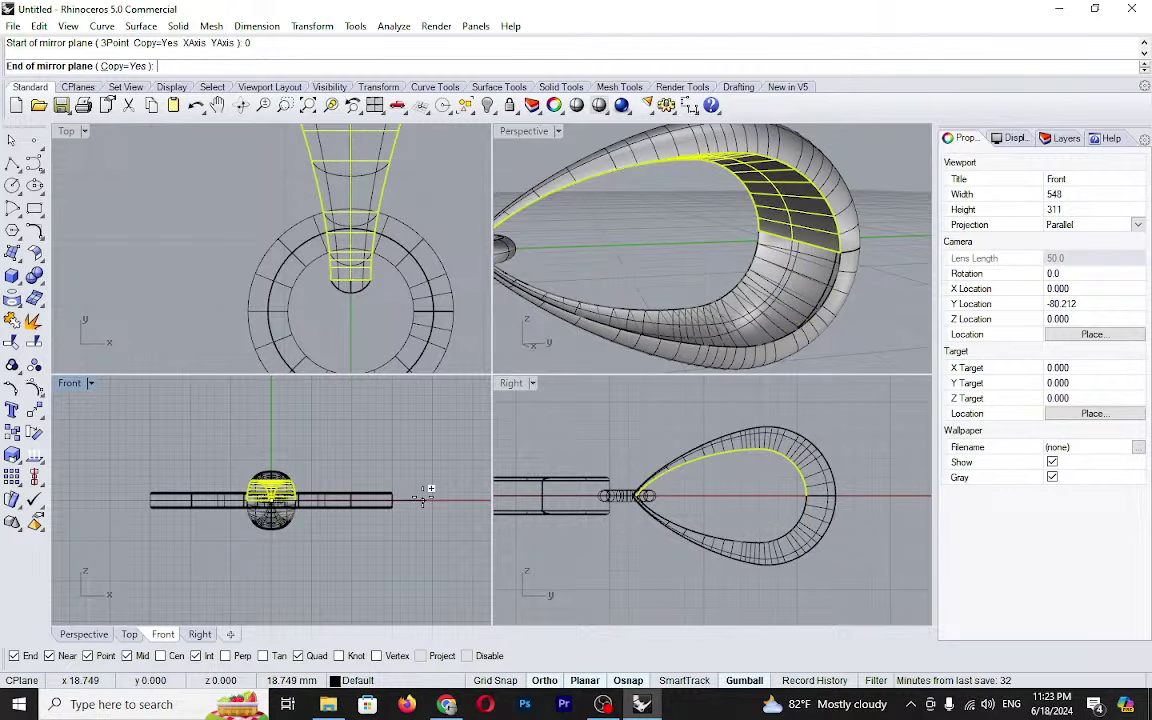
{"action": "left_click", "coordinate": [425, 497]}
{"action": "right_click_drag", "start_coordinate": [689, 249], "coordinate": [686, 270]}
- Join the inner and outer bail surfaces into one closed polysurface and select it to check its object type
{"action": "key", "text": "Escape"}
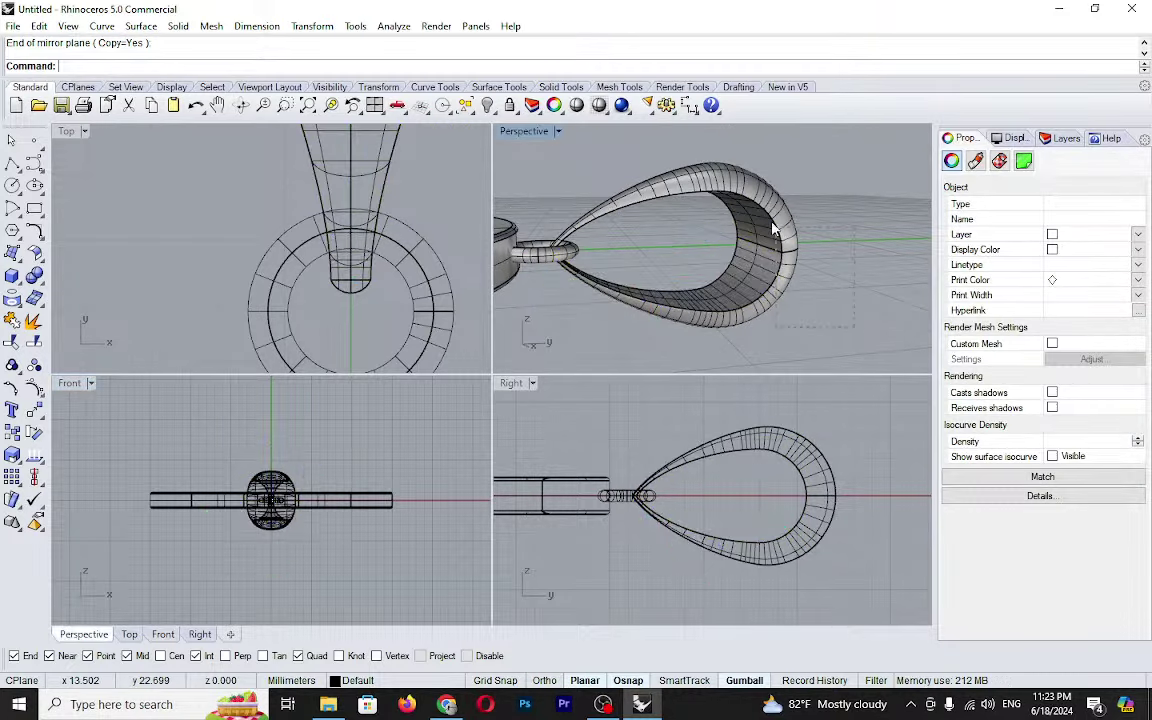
{"action": "left_click", "coordinate": [689, 172]}
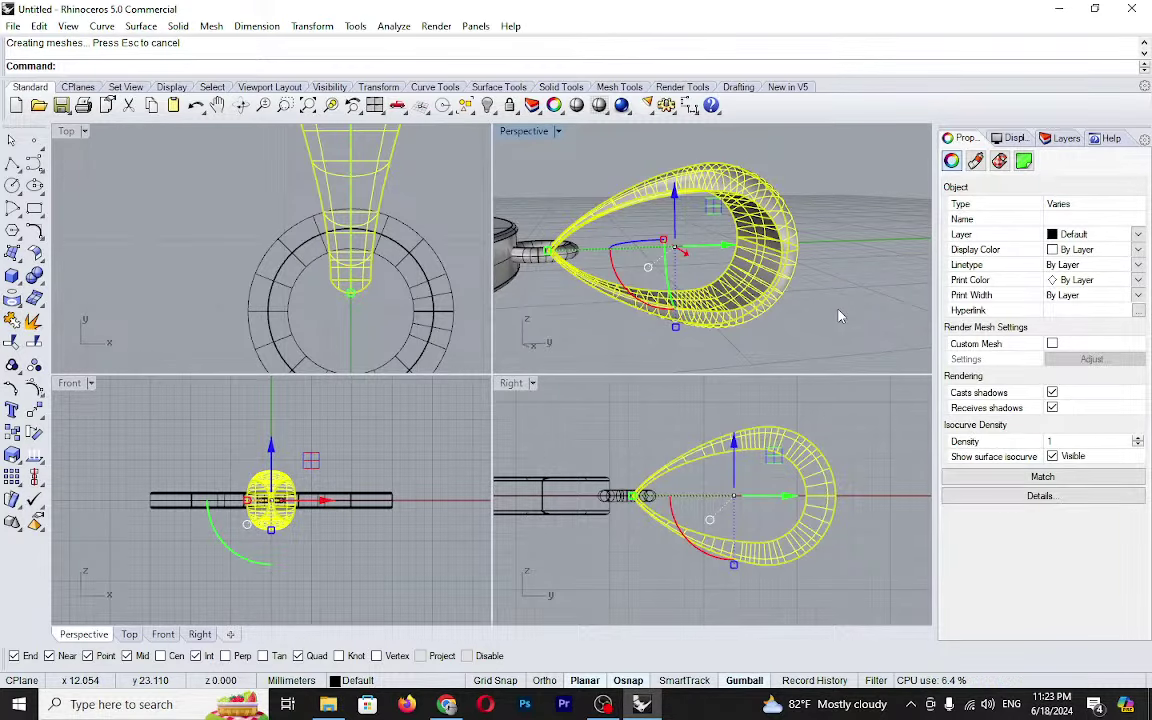
{"action": "left_click", "coordinate": [824, 260]}
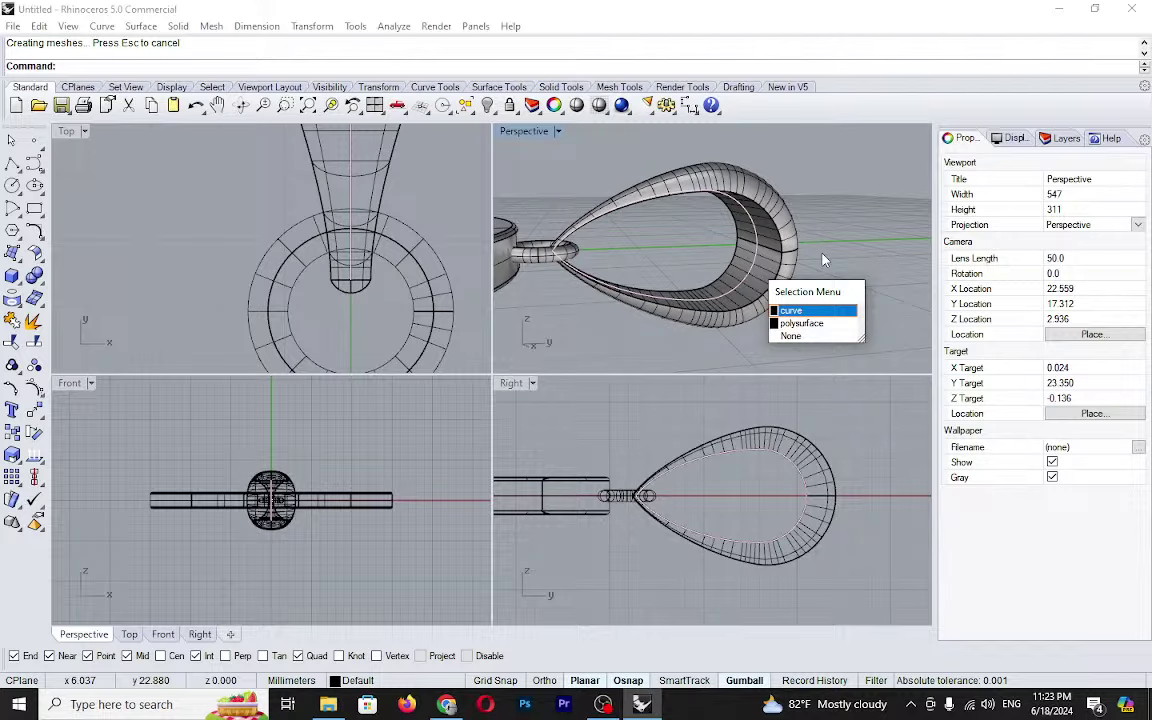
{"action": "key", "text": "Down"}
{"action": "key", "text": "Return"}
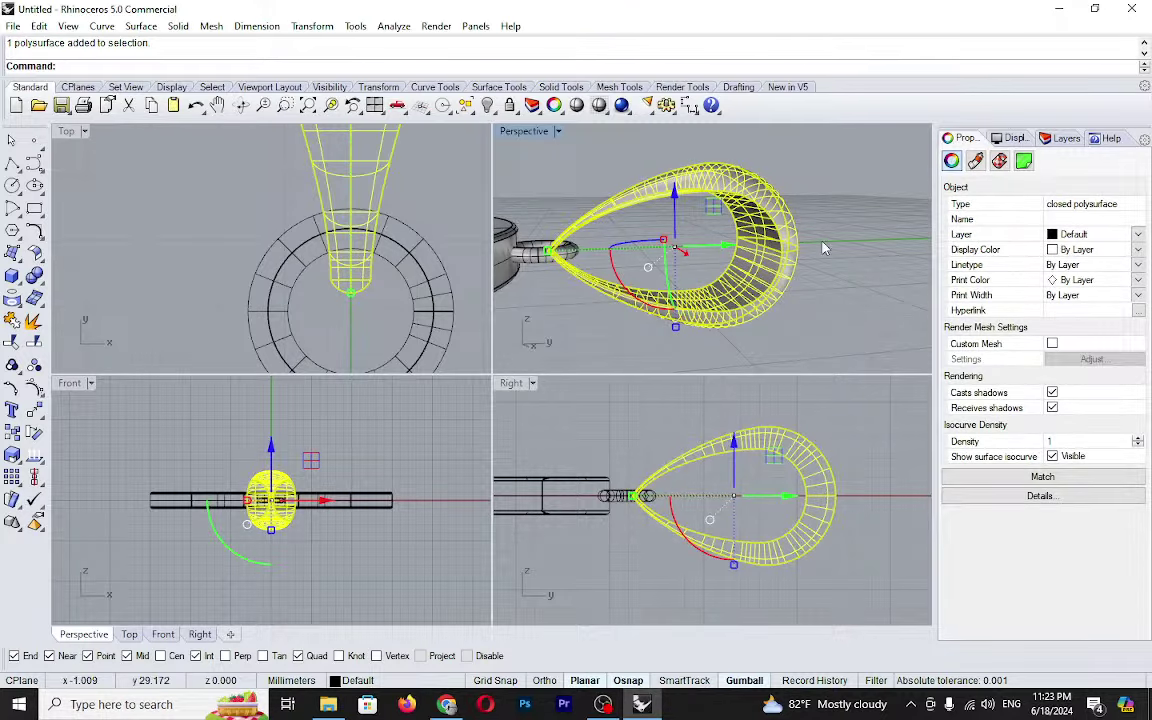
{"action": "left_click", "coordinate": [824, 248]}
- Move the teardrop bail slightly along the Y axis toward the pendant disc so its tip sits deeper inside the connecting ring
{"action": "right_click_drag", "start_coordinate": [824, 248], "coordinate": [740, 322]}
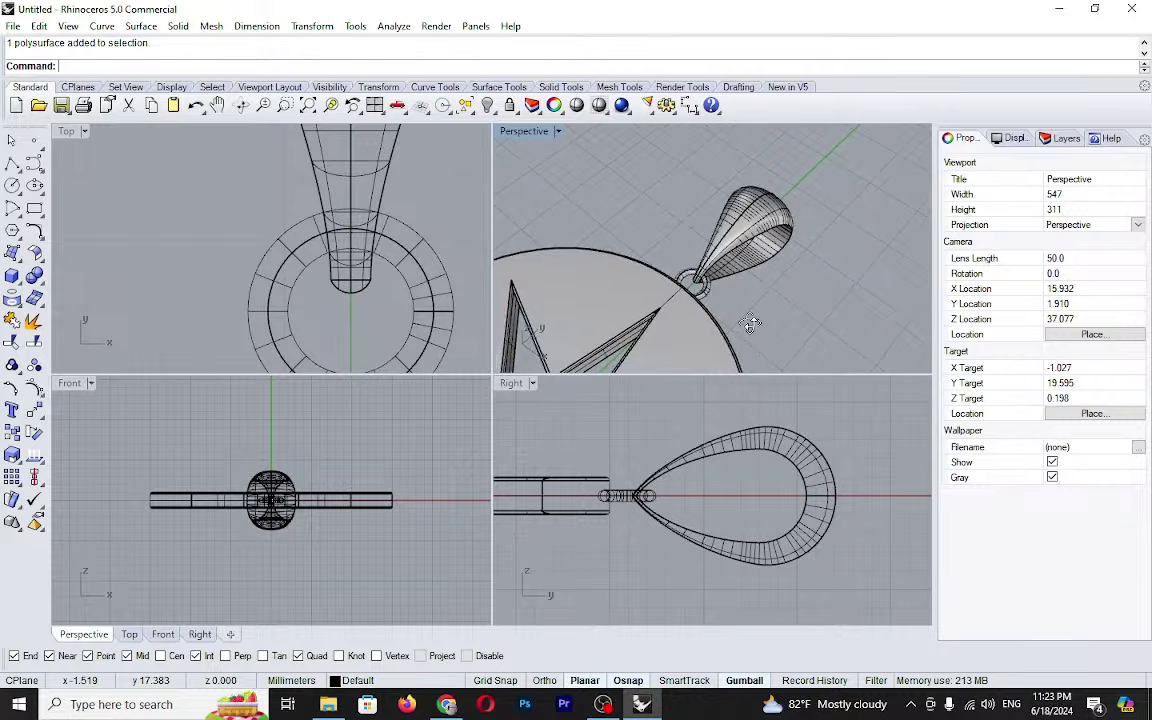
{"action": "right_click_drag", "start_coordinate": [751, 324], "coordinate": [750, 217]}
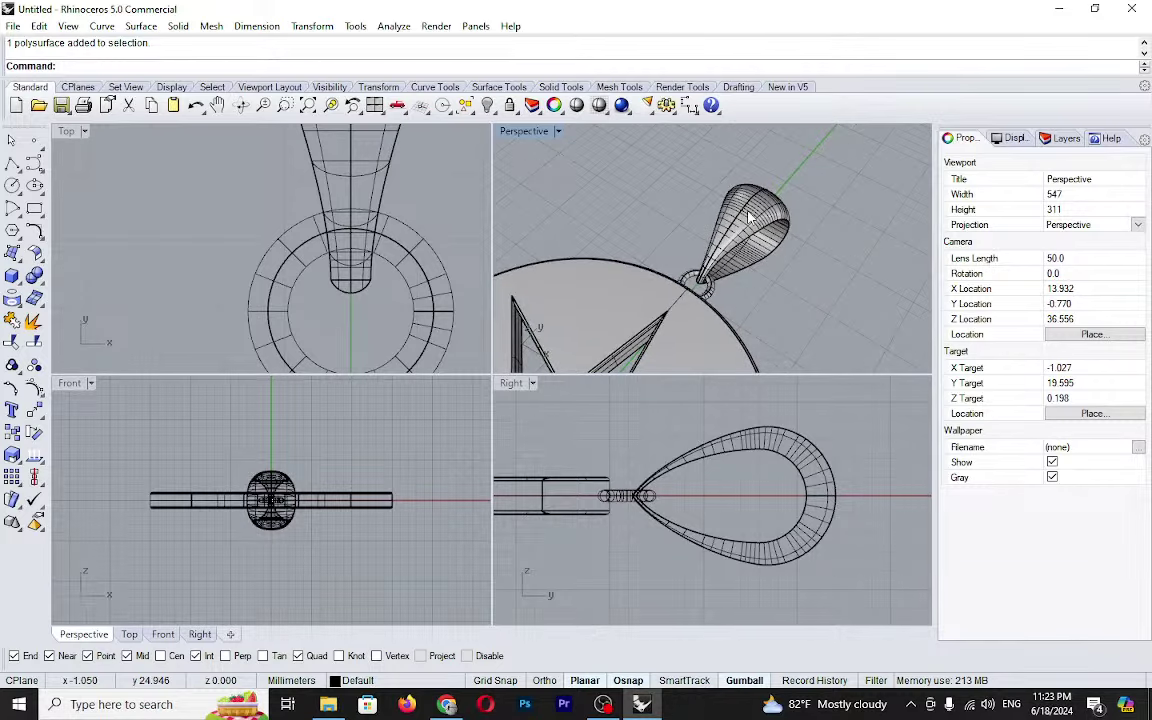
{"action": "left_click", "coordinate": [750, 217]}
{"action": "scroll", "coordinate": [400, 290], "scroll_direction": "down", "scroll_amount": 2}
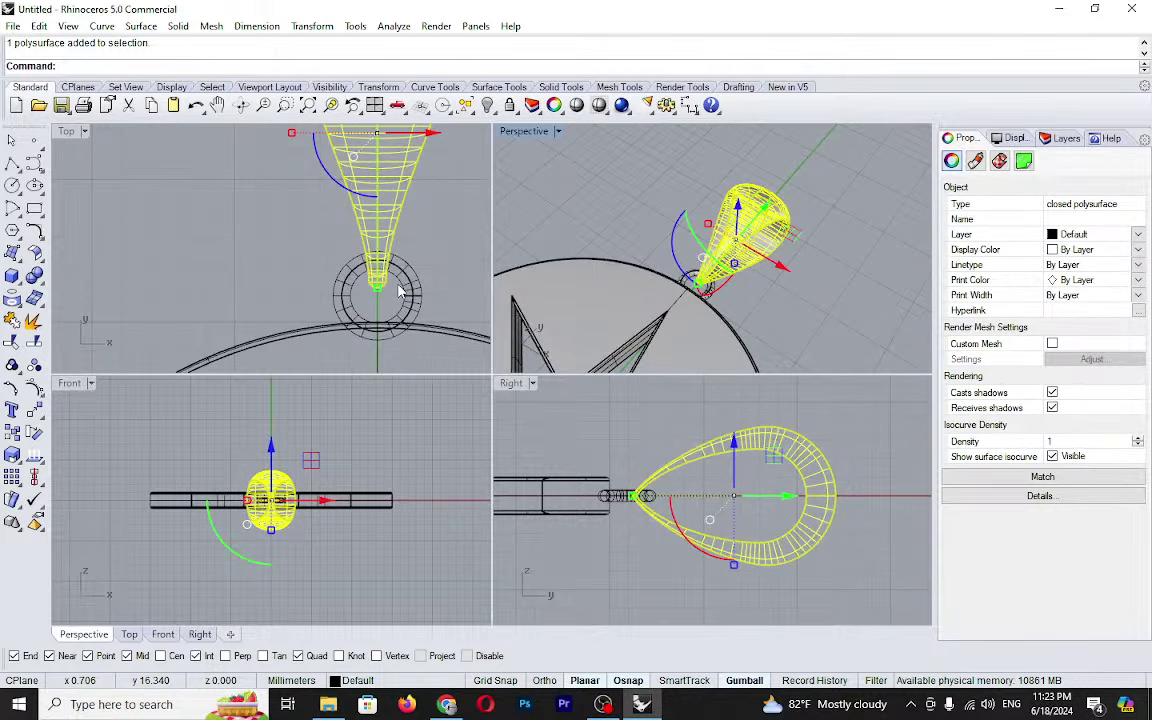
{"action": "right_click_drag", "start_coordinate": [399, 290], "coordinate": [272, 144]}
{"action": "left_click", "coordinate": [387, 228]}
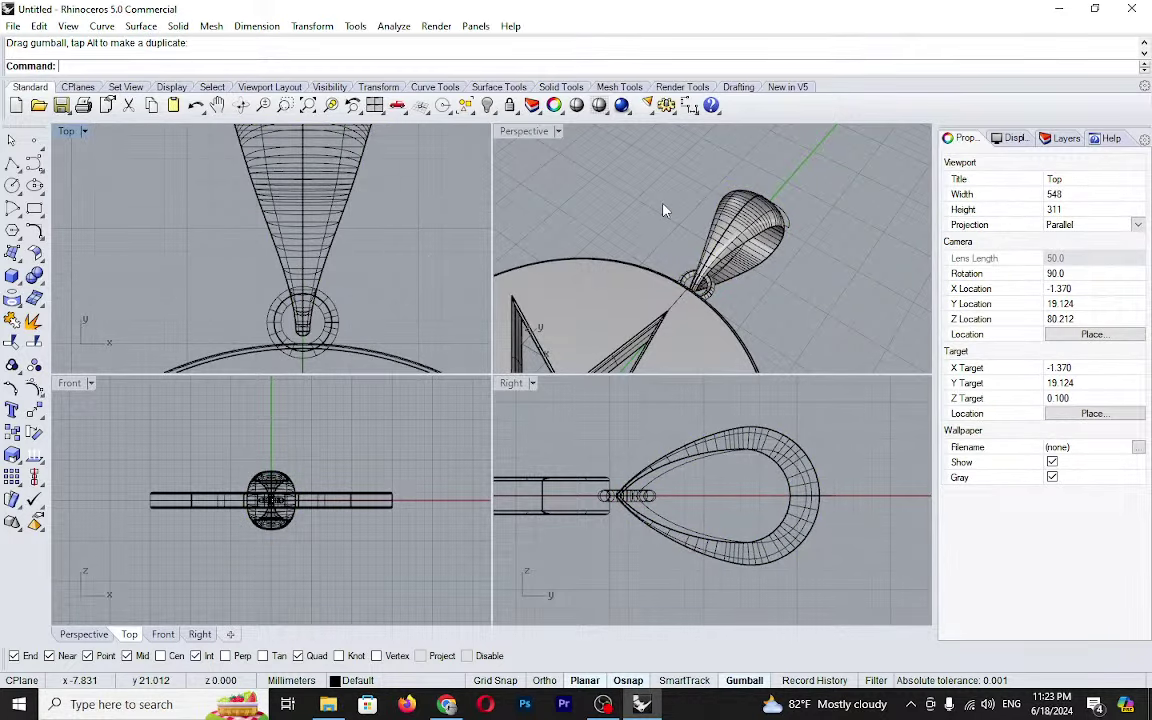
- Shade and maximize the Perspective view and examine the pendant, connecting ring and bail from several angles
{"action": "key", "text": "ctrl+alt+s"}
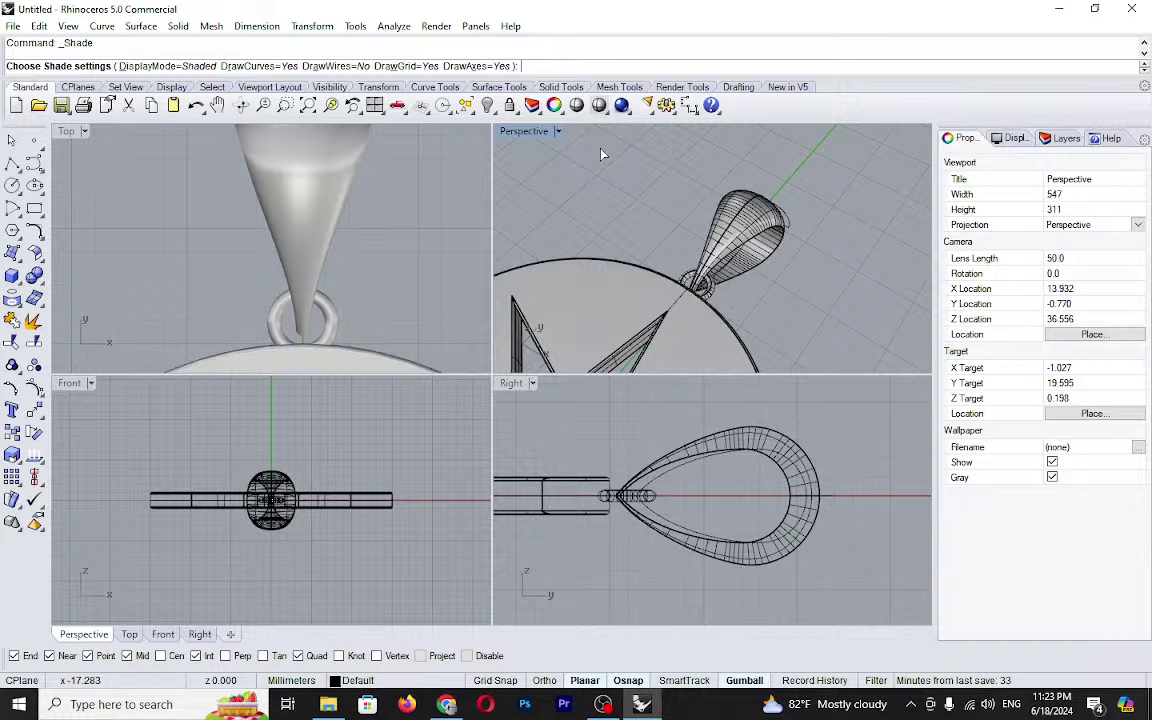
{"action": "left_click", "coordinate": [577, 110]}
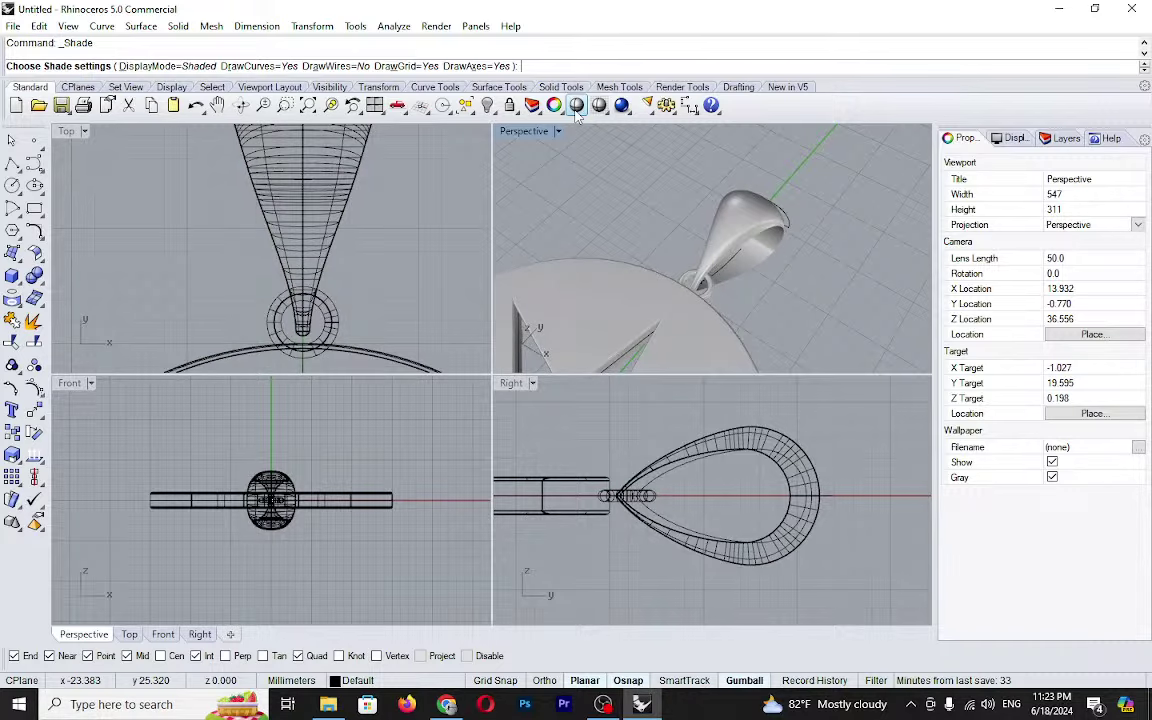
{"action": "double_click", "coordinate": [524, 131]}
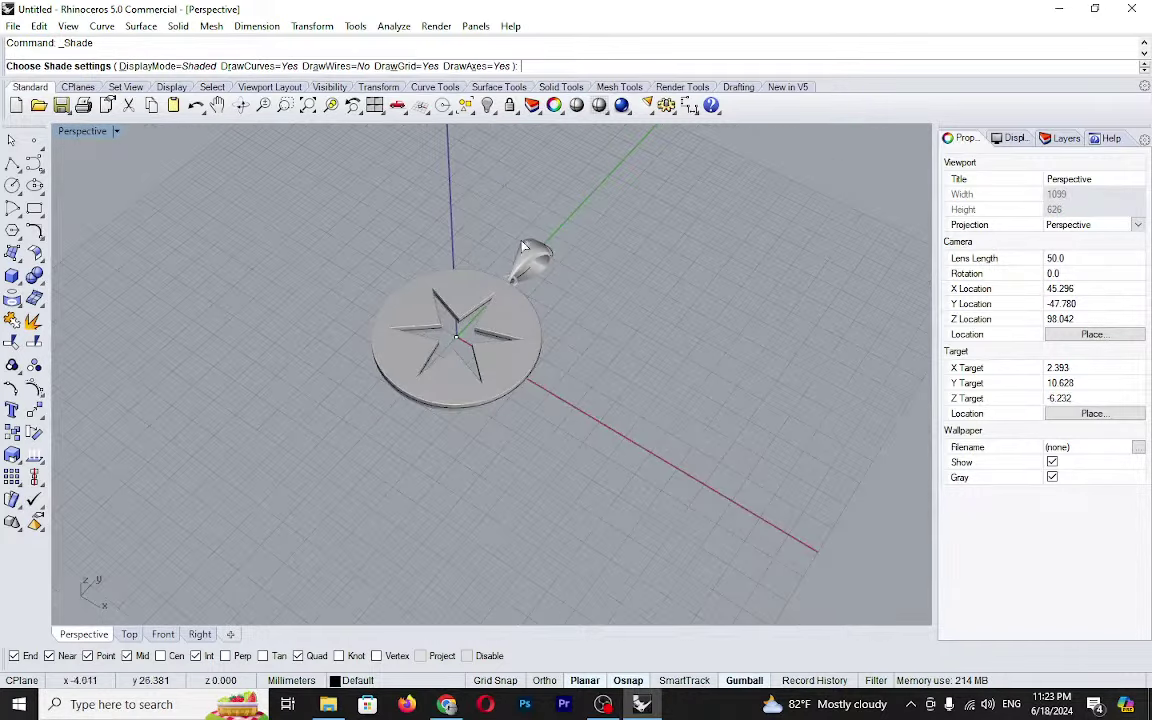
{"action": "right_click_drag", "start_coordinate": [522, 245], "coordinate": [581, 308]}
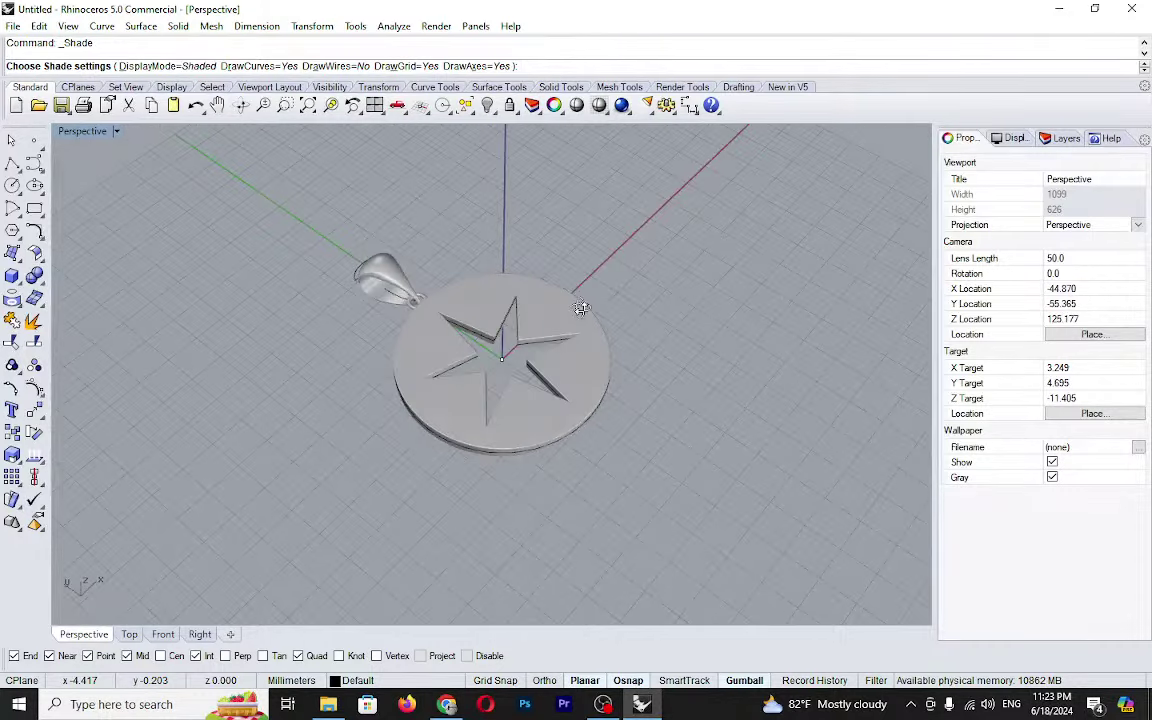
{"action": "scroll", "coordinate": [581, 308], "scroll_direction": "up", "scroll_amount": 5}
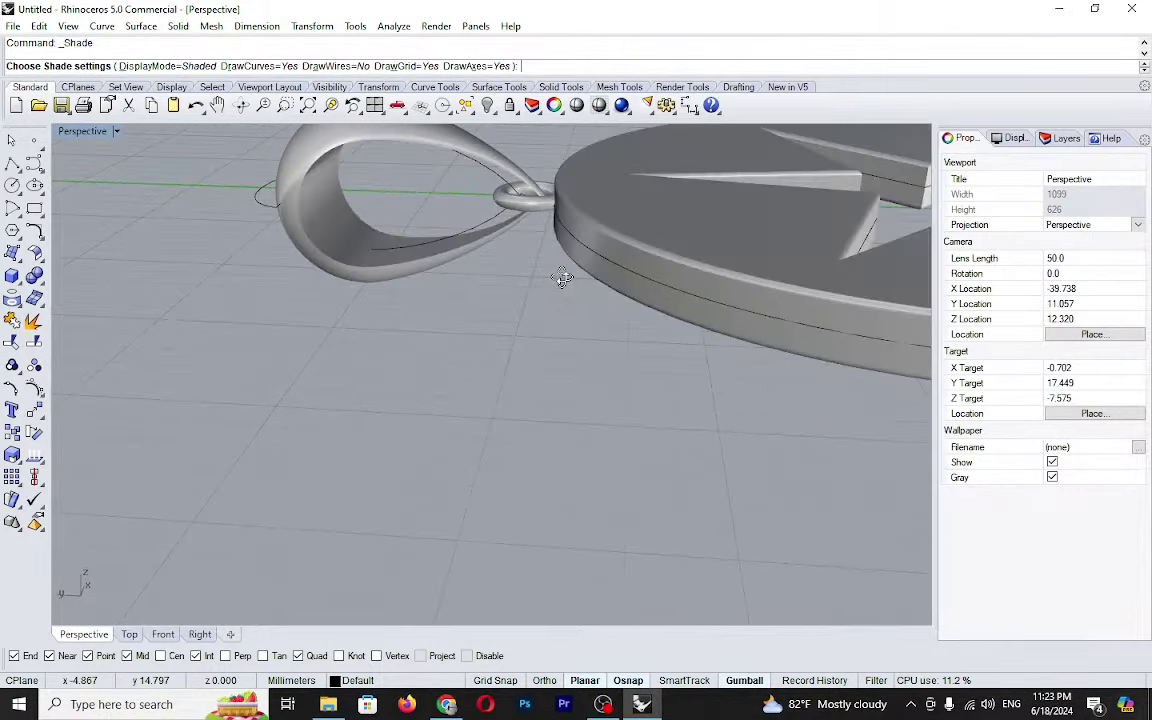
{"action": "right_click_drag", "start_coordinate": [562, 278], "coordinate": [581, 194]}
{"action": "scroll", "coordinate": [581, 194], "scroll_direction": "down", "scroll_amount": 5}
{"action": "scroll", "coordinate": [620, 263], "scroll_direction": "up", "scroll_amount": 2}
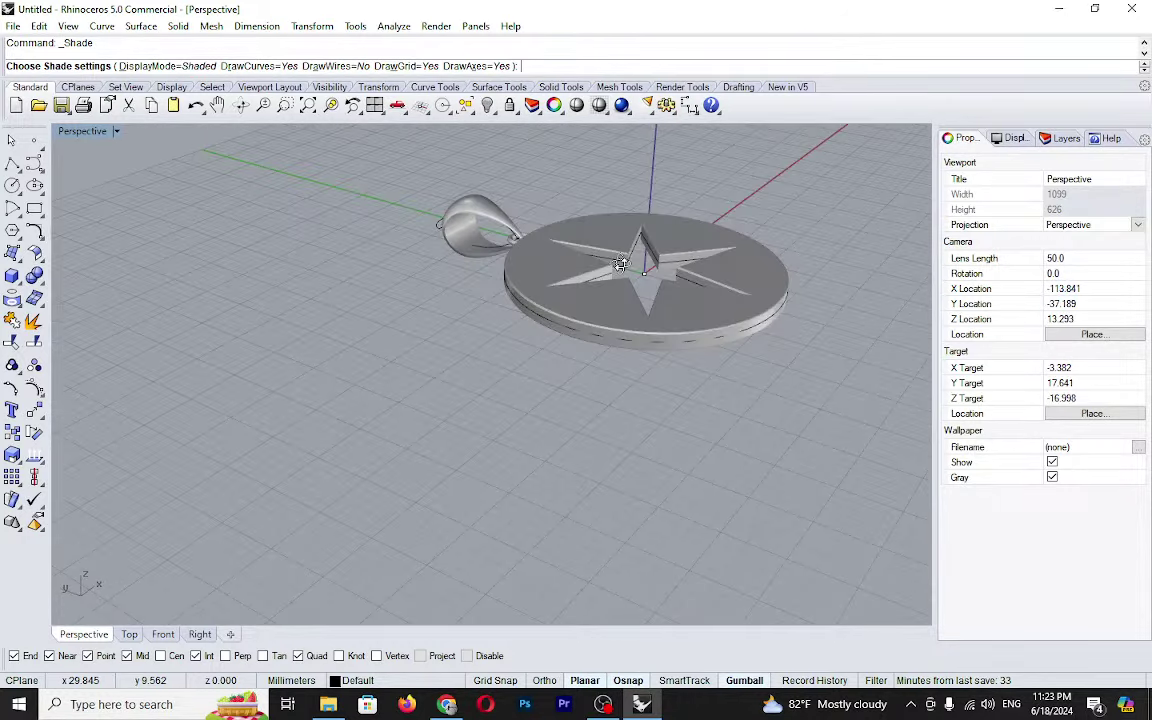
{"action": "right_click_drag", "start_coordinate": [620, 263], "coordinate": [689, 245]}
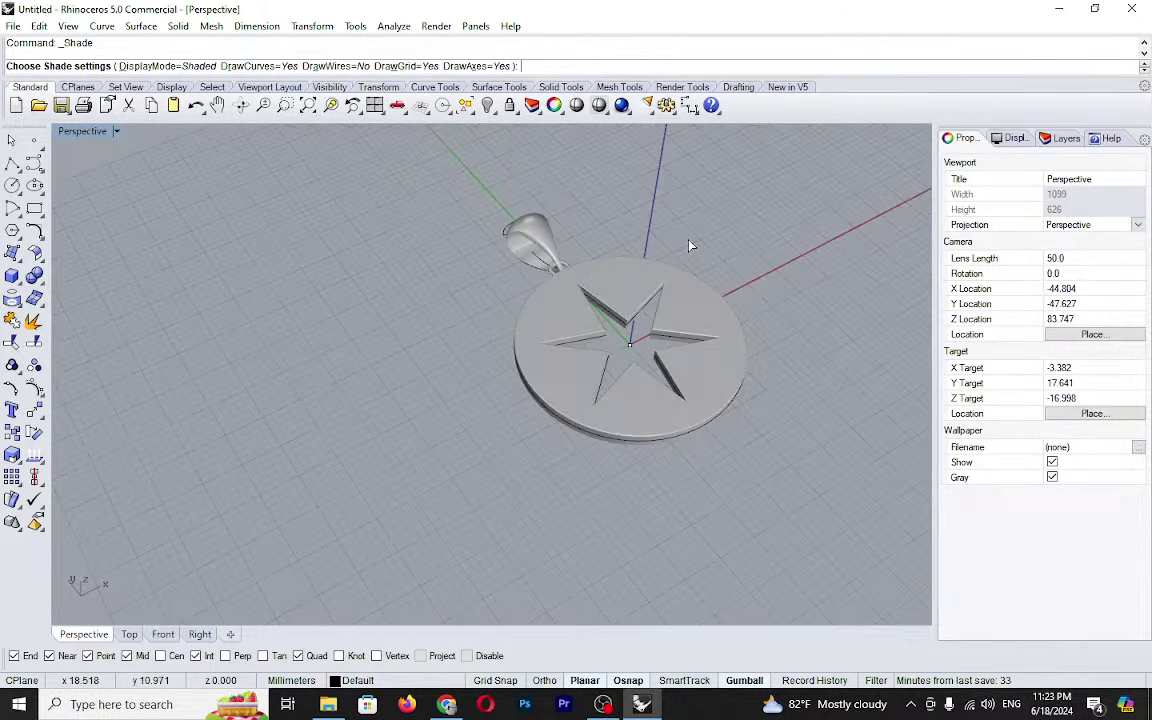
{"action": "scroll", "coordinate": [641, 387], "scroll_direction": "up", "scroll_amount": 5}
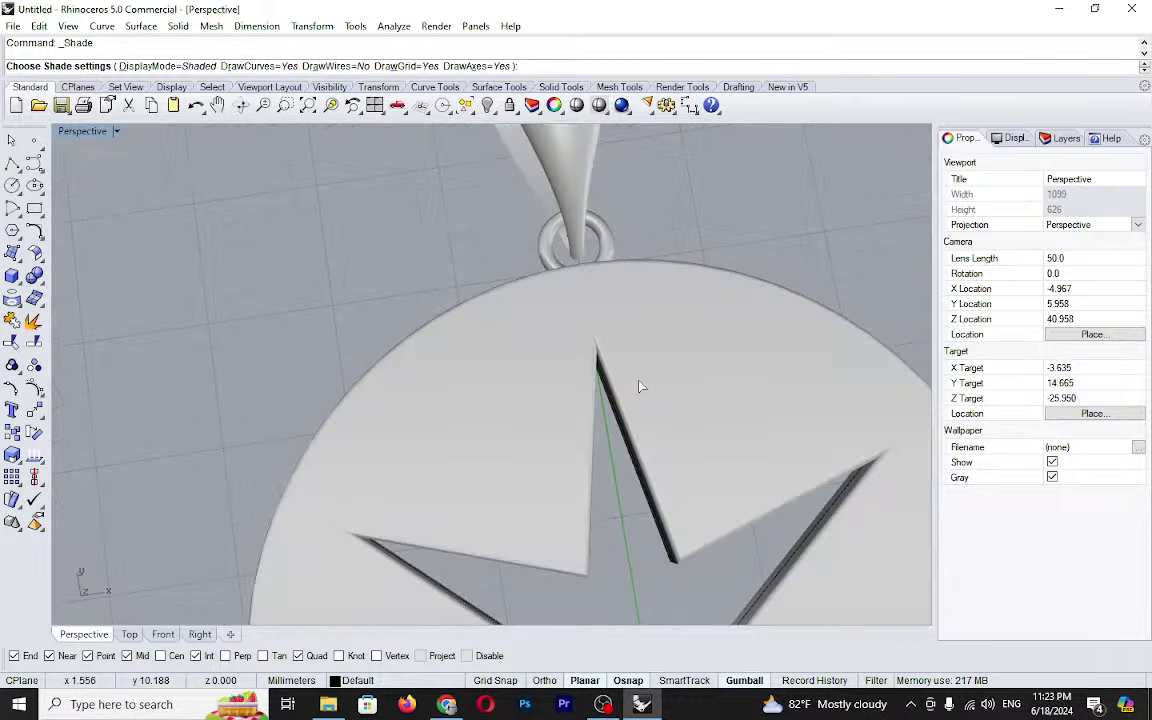
{"action": "scroll", "coordinate": [641, 387], "scroll_direction": "down", "scroll_amount": 5}
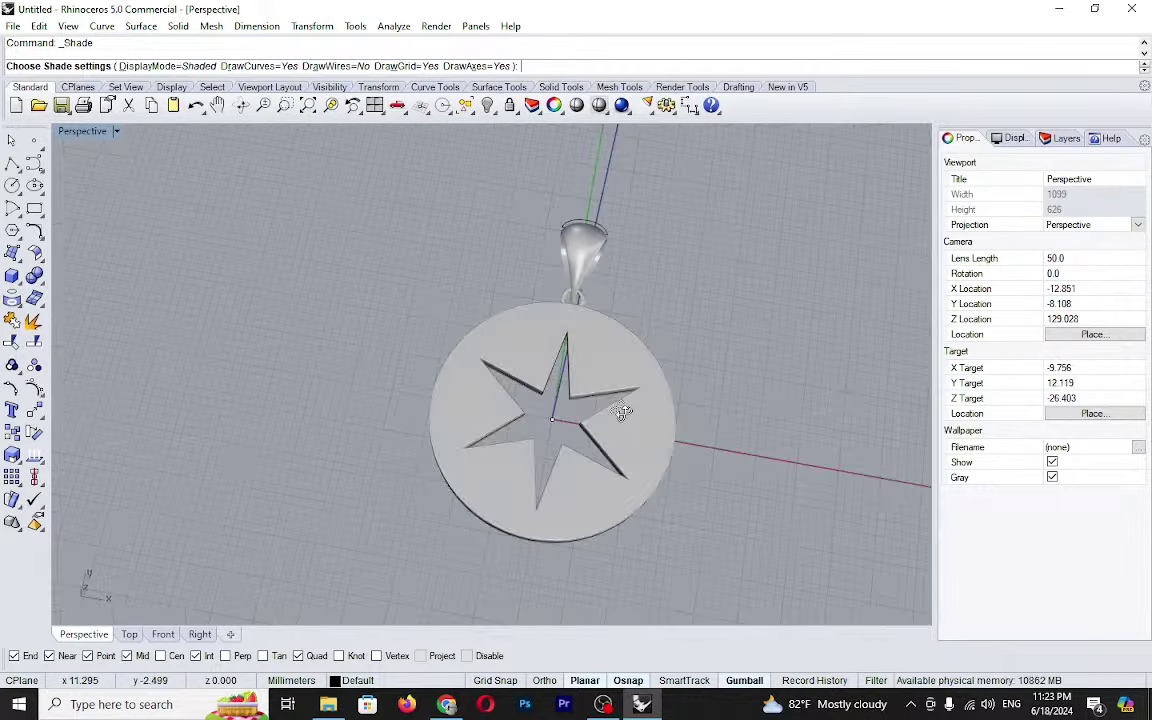
{"action": "right_click_drag", "start_coordinate": [621, 412], "coordinate": [521, 368]}
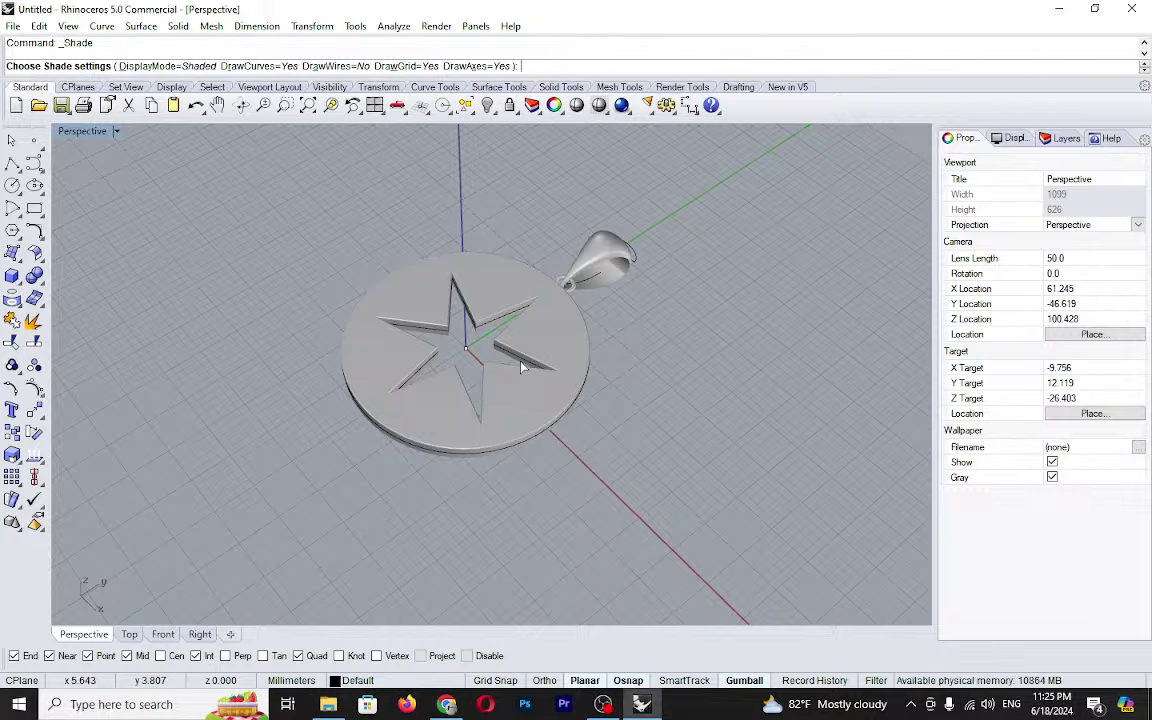
- Run Check on the star-cutout pendant disc to test its geometry for errors
{"action": "left_click", "coordinate": [40, 510]}
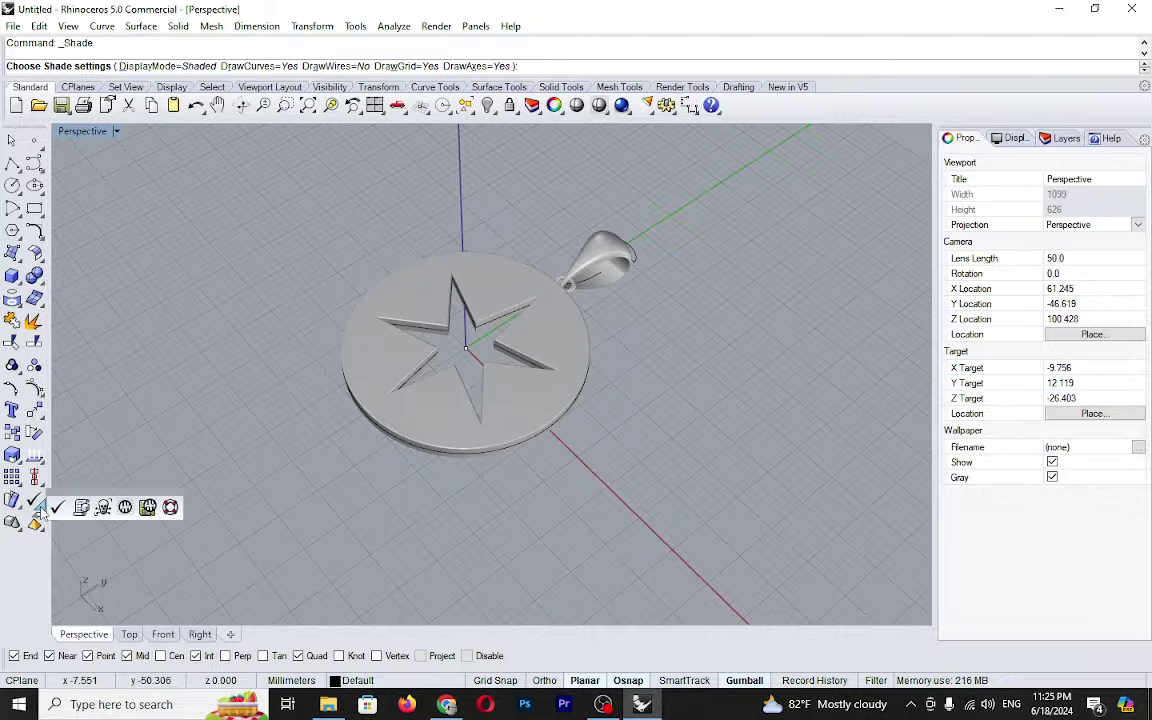
{"action": "left_click", "coordinate": [57, 507]}
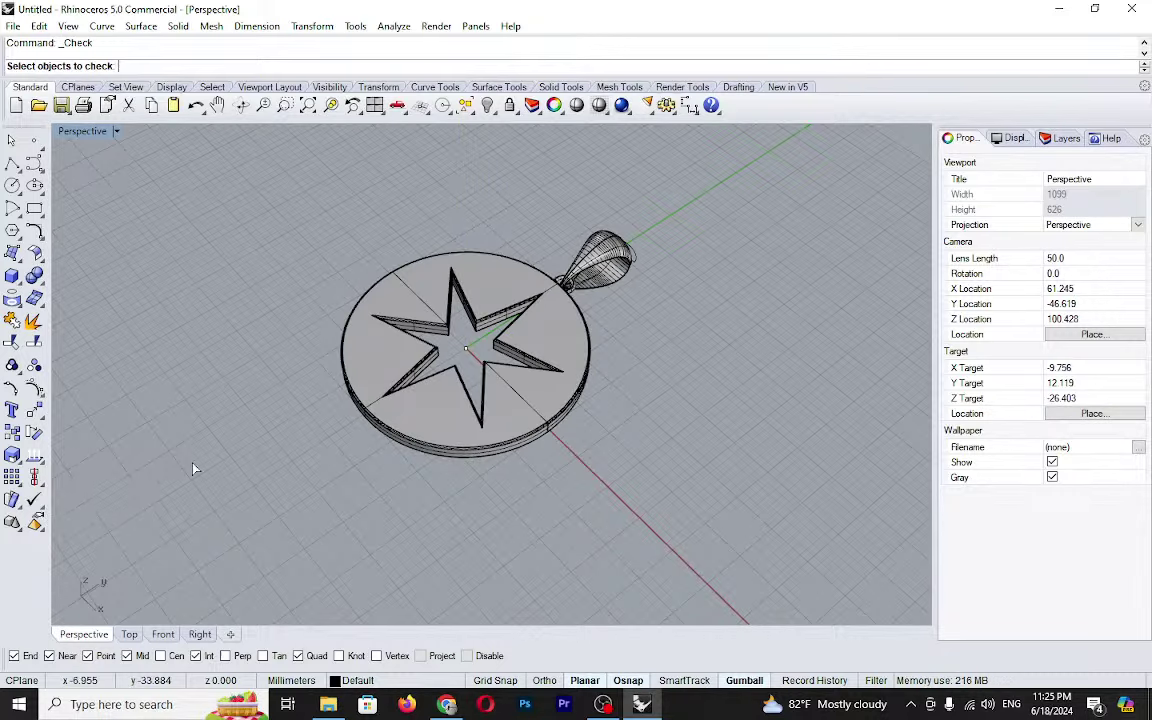
{"action": "left_click", "coordinate": [340, 379]}
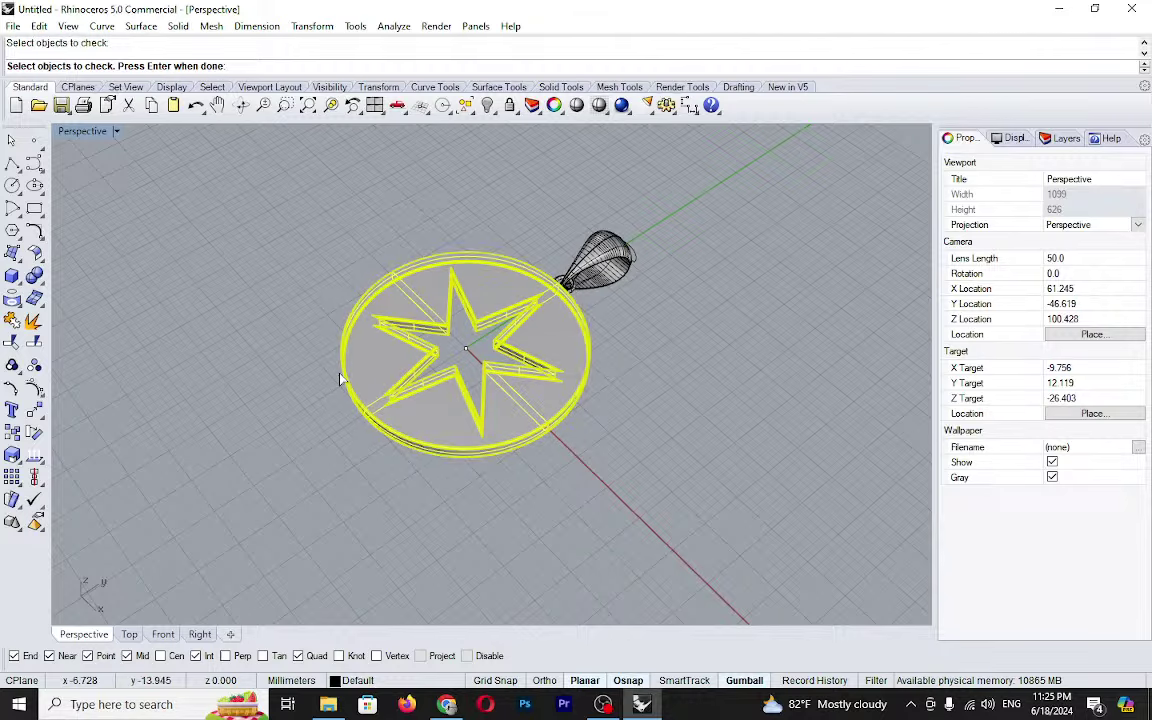
{"action": "key", "text": "Return"}
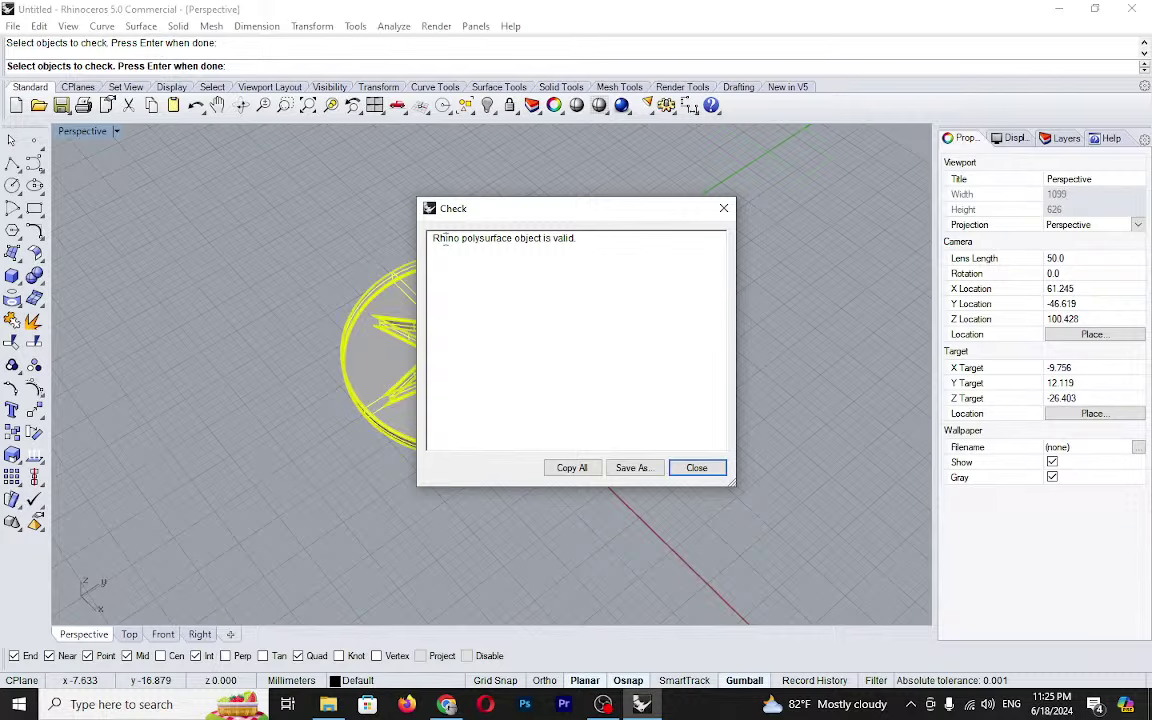
- Read the check report for the star-cutout disc and close it
{"action": "left_click_drag", "start_coordinate": [520, 238], "coordinate": [448, 238]}
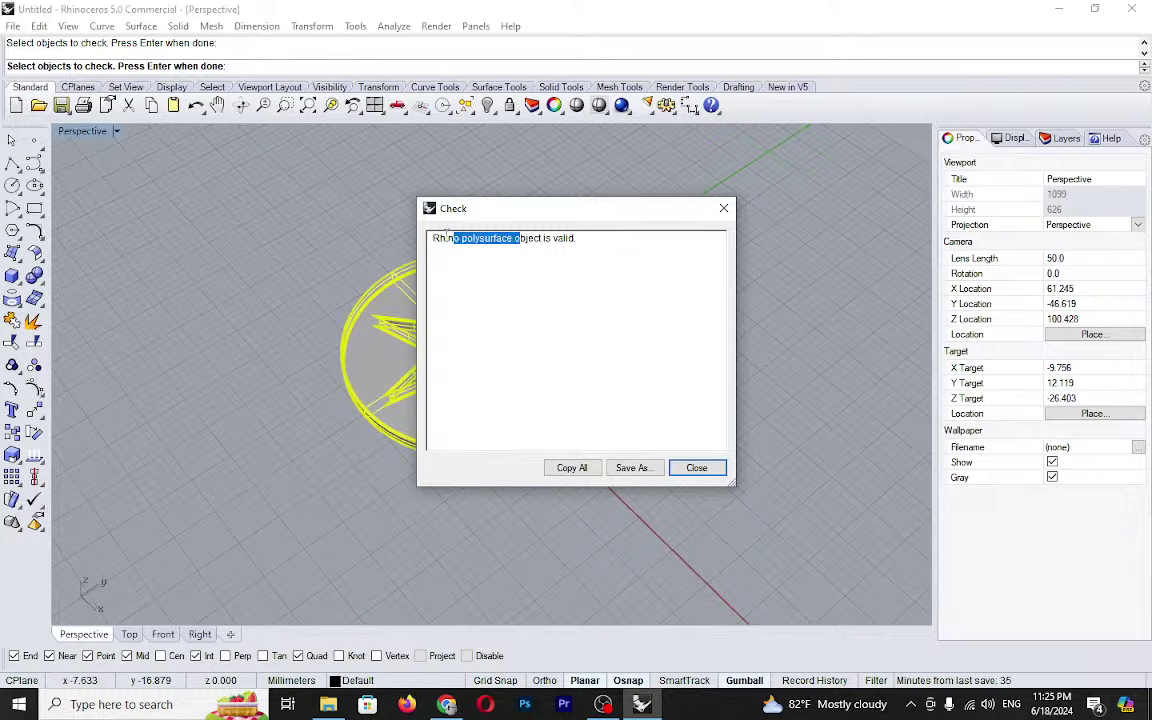
{"action": "key", "text": "End"}
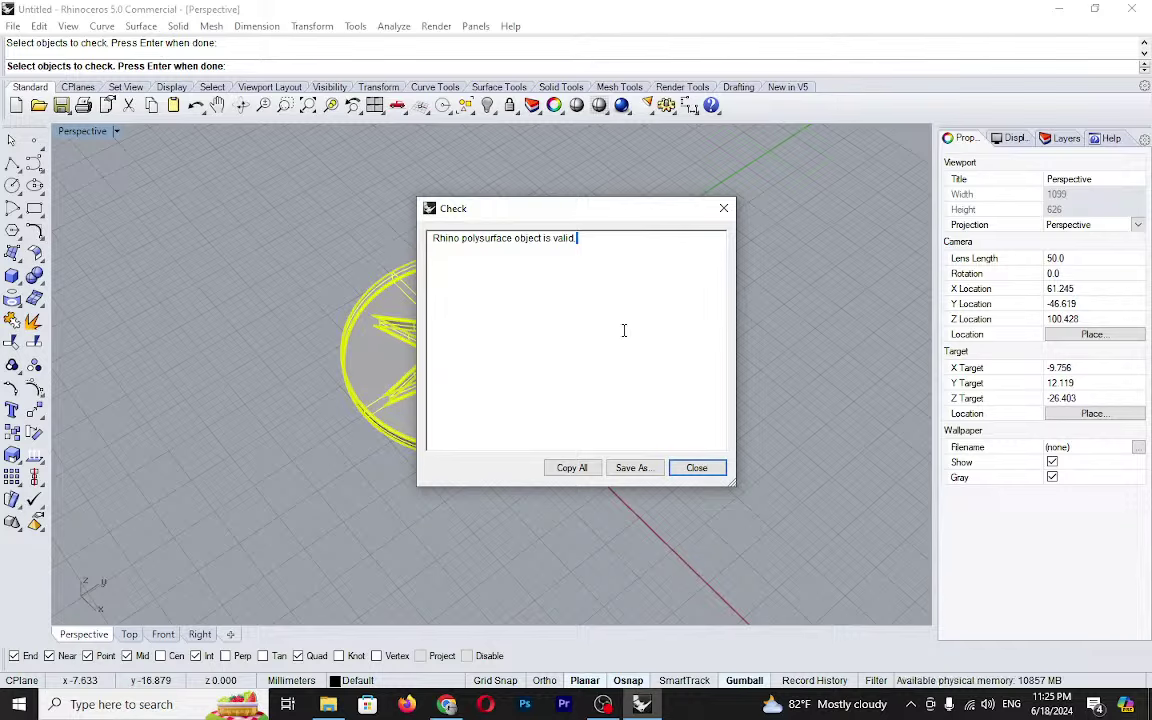
{"action": "left_click", "coordinate": [710, 475]}
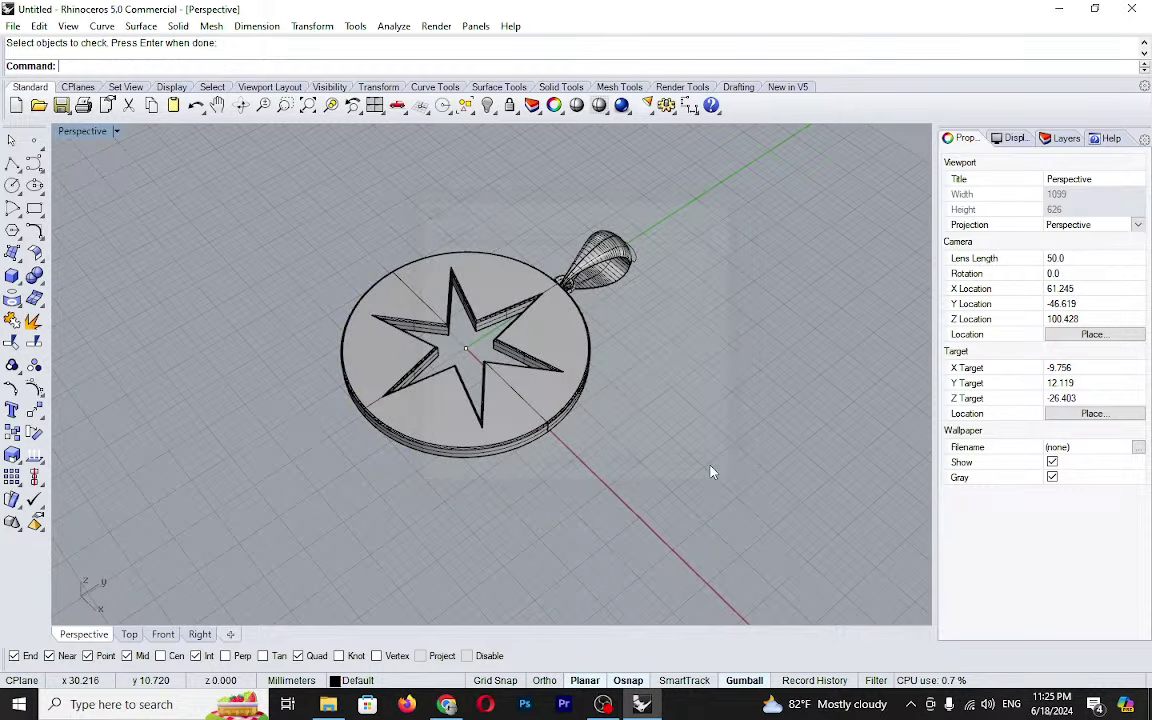
- Run Check on the teardrop bail to test its geometry for errors, and close the report
{"action": "key", "text": "Return"}
{"action": "left_click", "coordinate": [600, 255]}
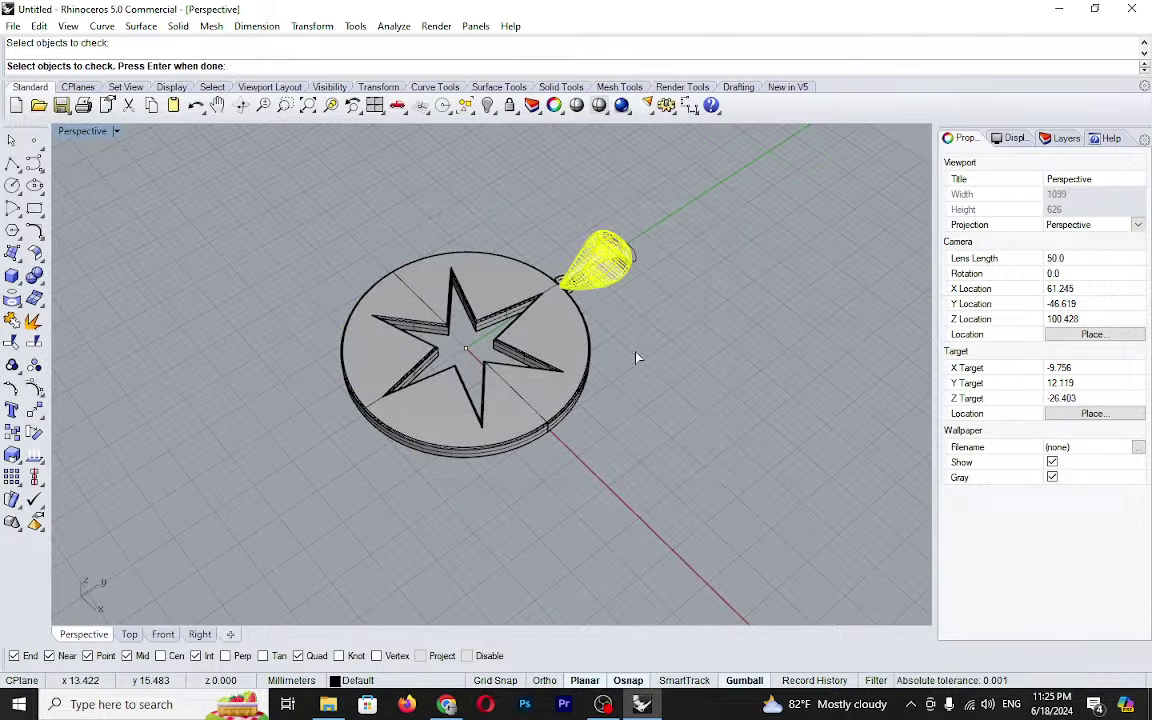
{"action": "key", "text": "Return"}
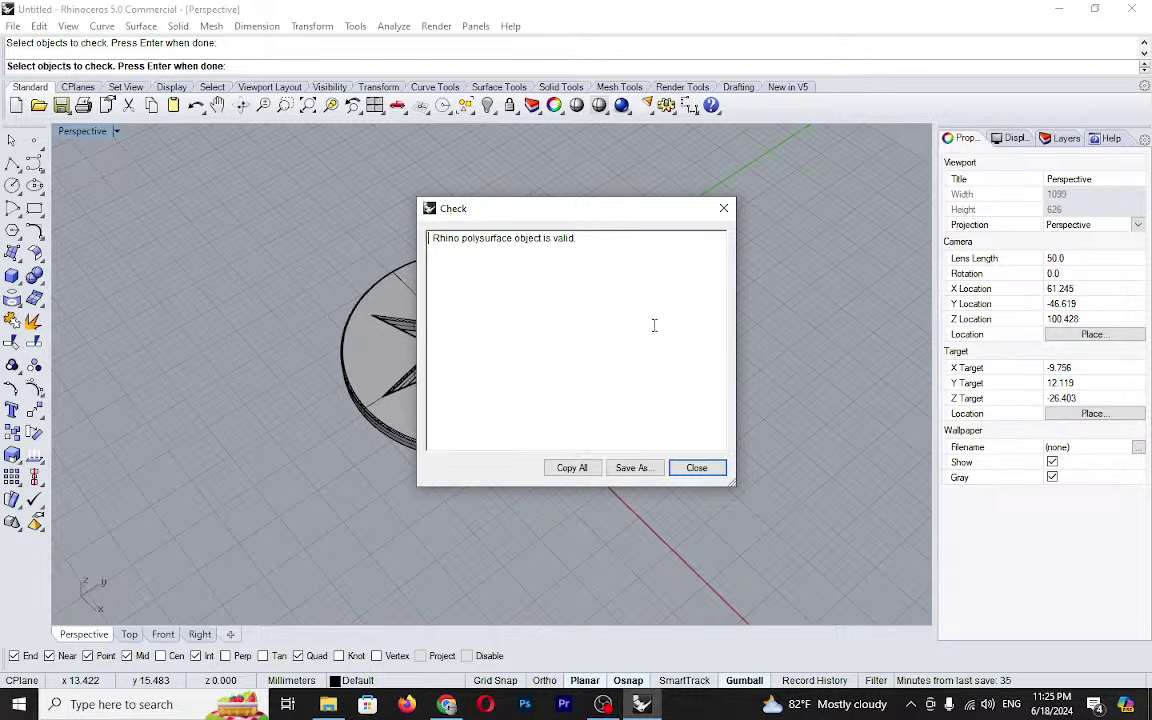
{"action": "left_click", "coordinate": [697, 468]}
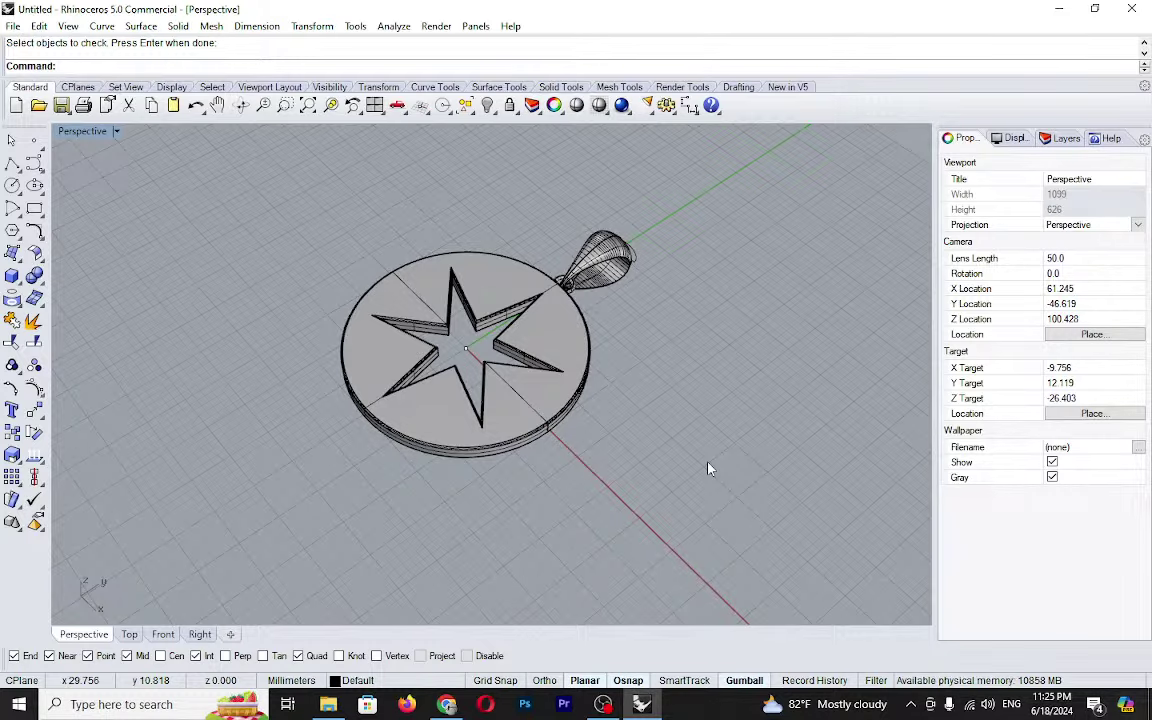
{"action": "right_click_drag", "start_coordinate": [707, 468], "coordinate": [582, 416]}
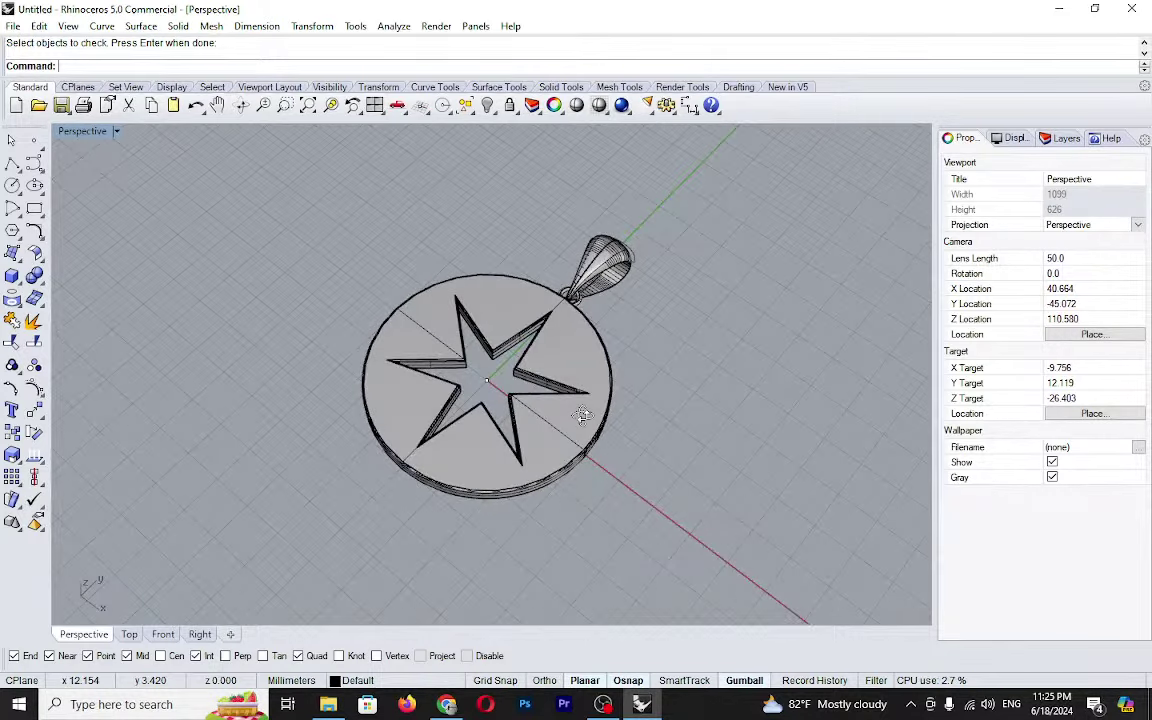
{"action": "scroll", "coordinate": [582, 416], "scroll_direction": "down", "scroll_amount": 4}
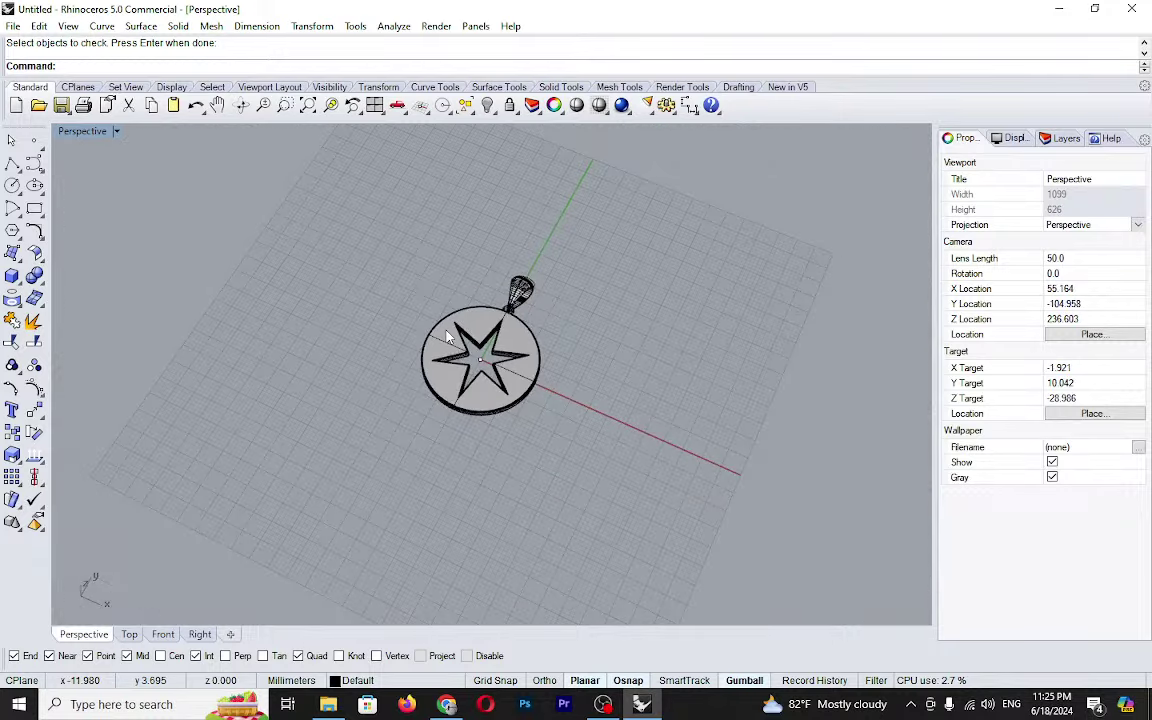
{"action": "scroll", "coordinate": [487, 376], "scroll_direction": "up", "scroll_amount": 4}
{"action": "right_click_drag", "start_coordinate": [447, 337], "coordinate": [552, 392]}
{"action": "scroll", "coordinate": [630, 404], "scroll_direction": "down", "scroll_amount": 2}
{"action": "scroll", "coordinate": [552, 392], "scroll_direction": "down", "scroll_amount": 2}
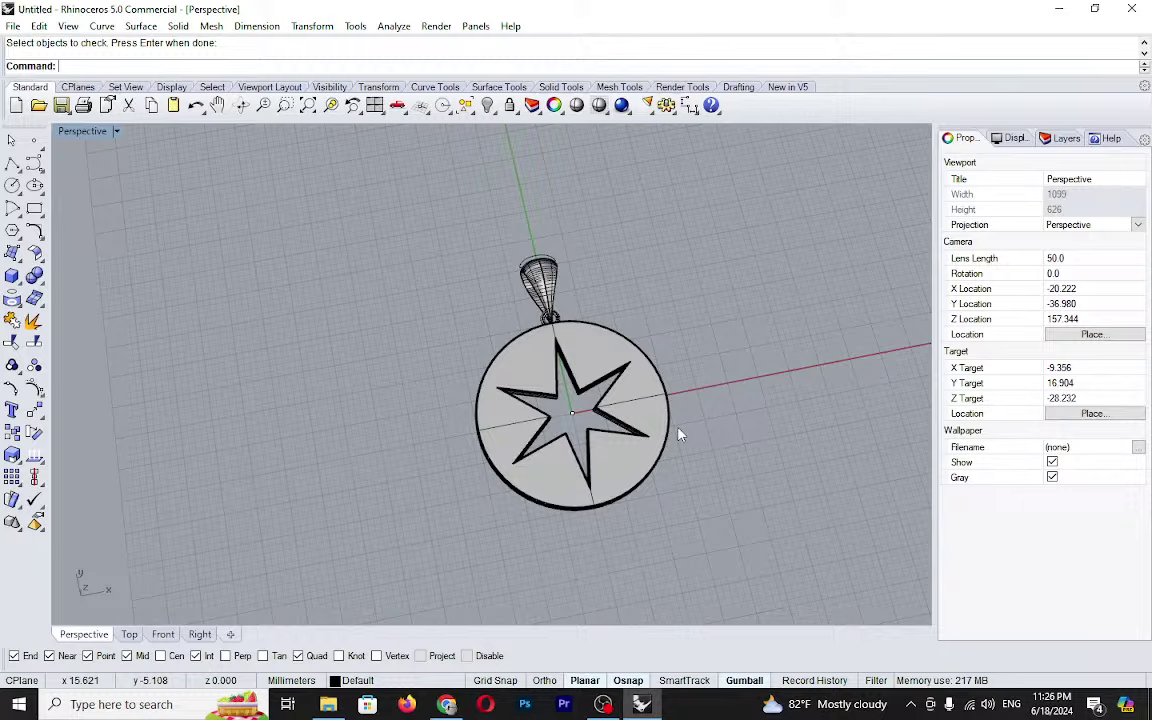
- In the maximized Top view, add a horizontal dimension across the pendant disc's full width, placed below the disc
{"action": "double_click", "coordinate": [92, 134]}
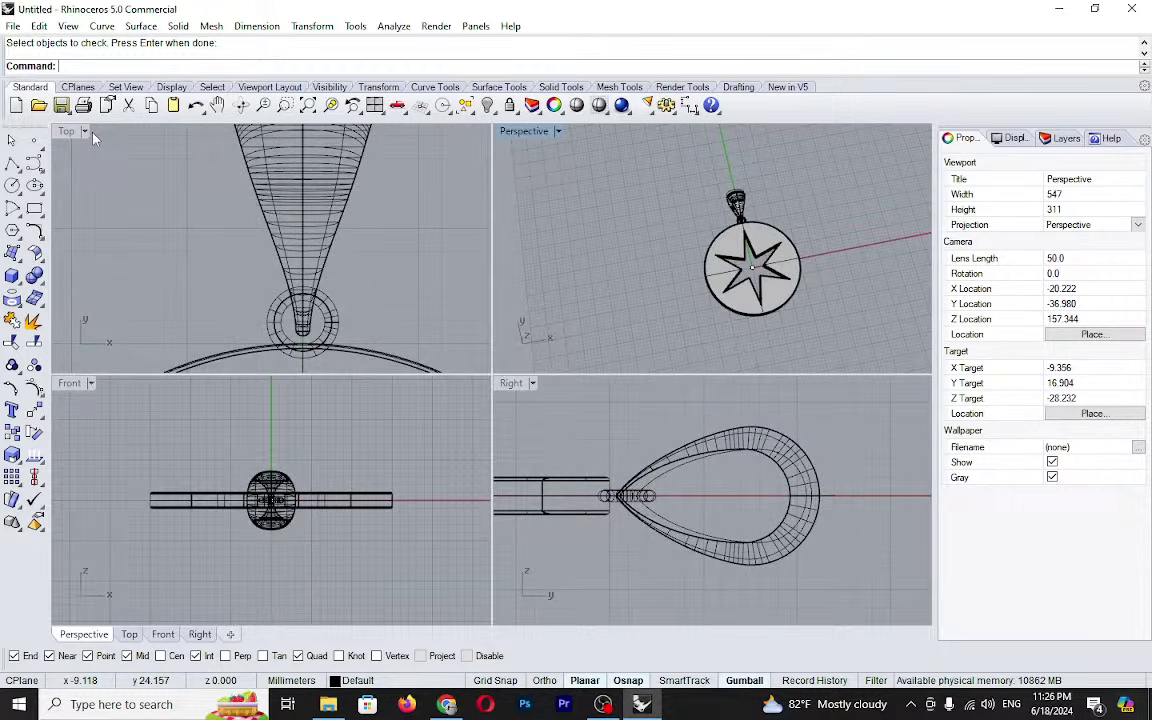
{"action": "scroll", "coordinate": [114, 153], "scroll_direction": "down", "scroll_amount": 3}
{"action": "double_click", "coordinate": [68, 132]}
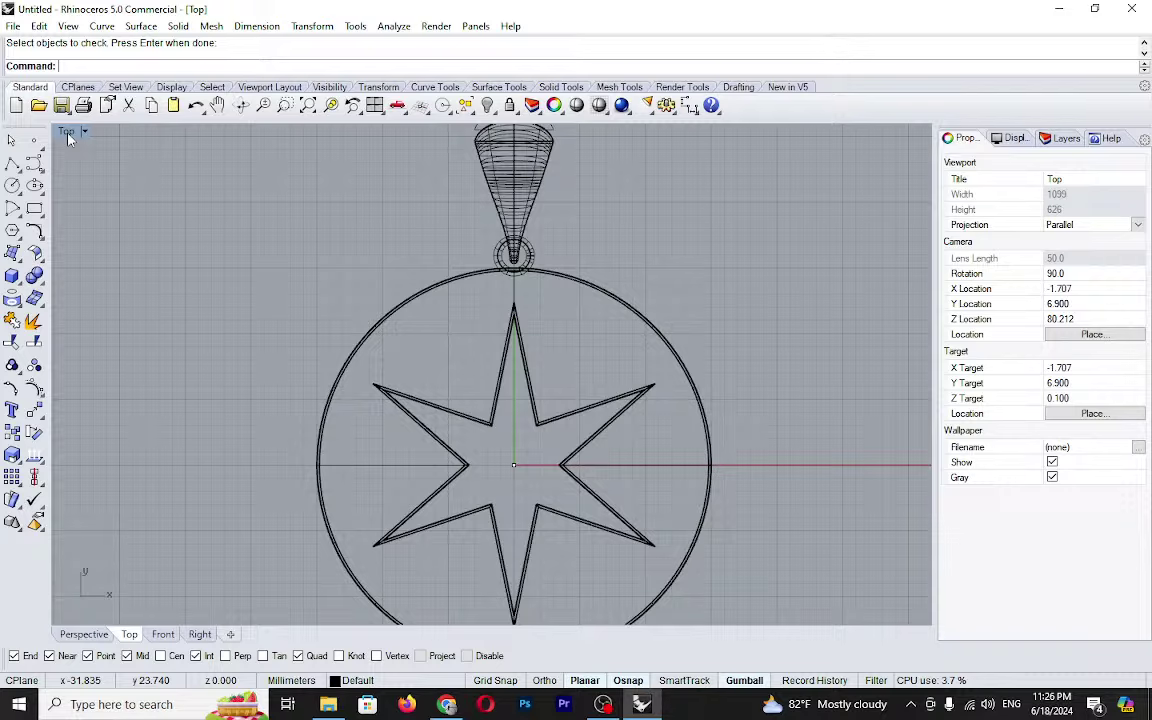
{"action": "right_click_drag", "start_coordinate": [487, 323], "coordinate": [494, 248]}
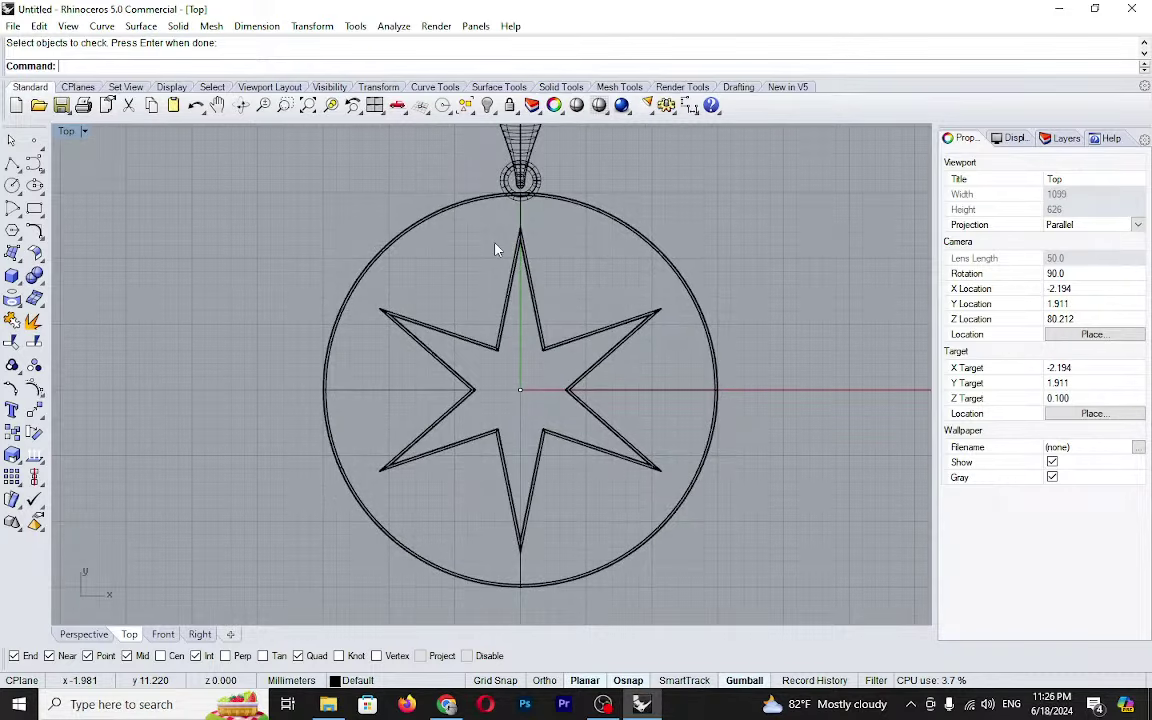
{"action": "scroll", "coordinate": [494, 249], "scroll_direction": "down", "scroll_amount": 3}
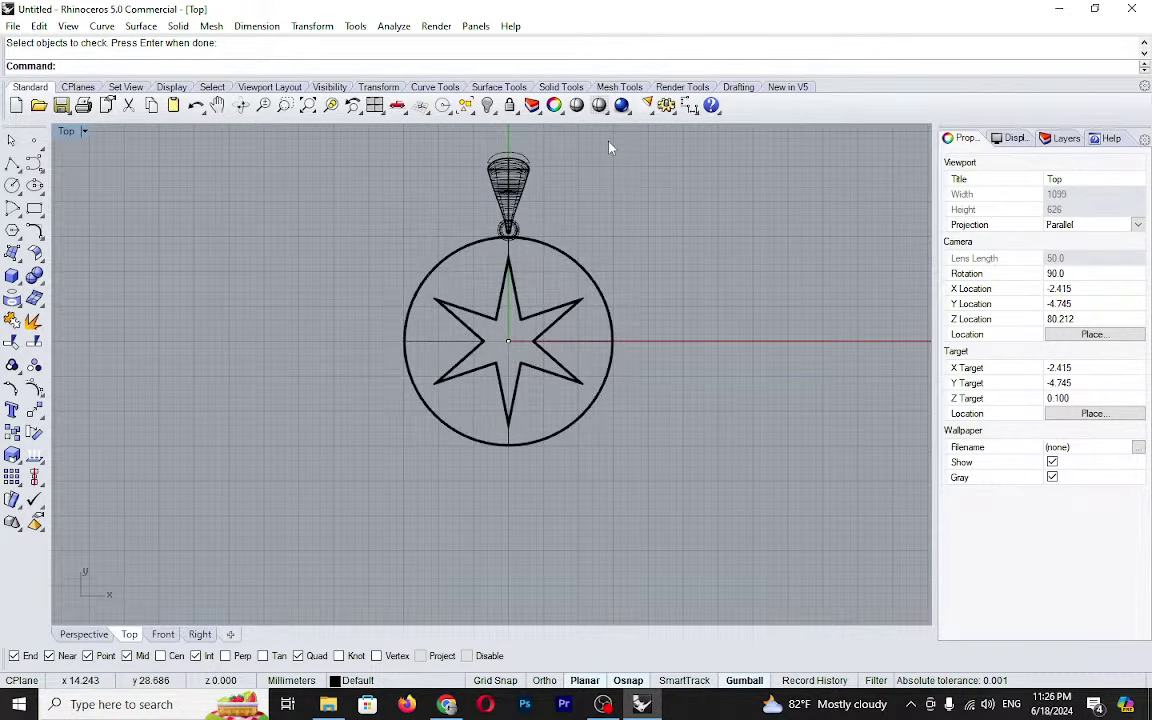
{"action": "left_click", "coordinate": [689, 107]}
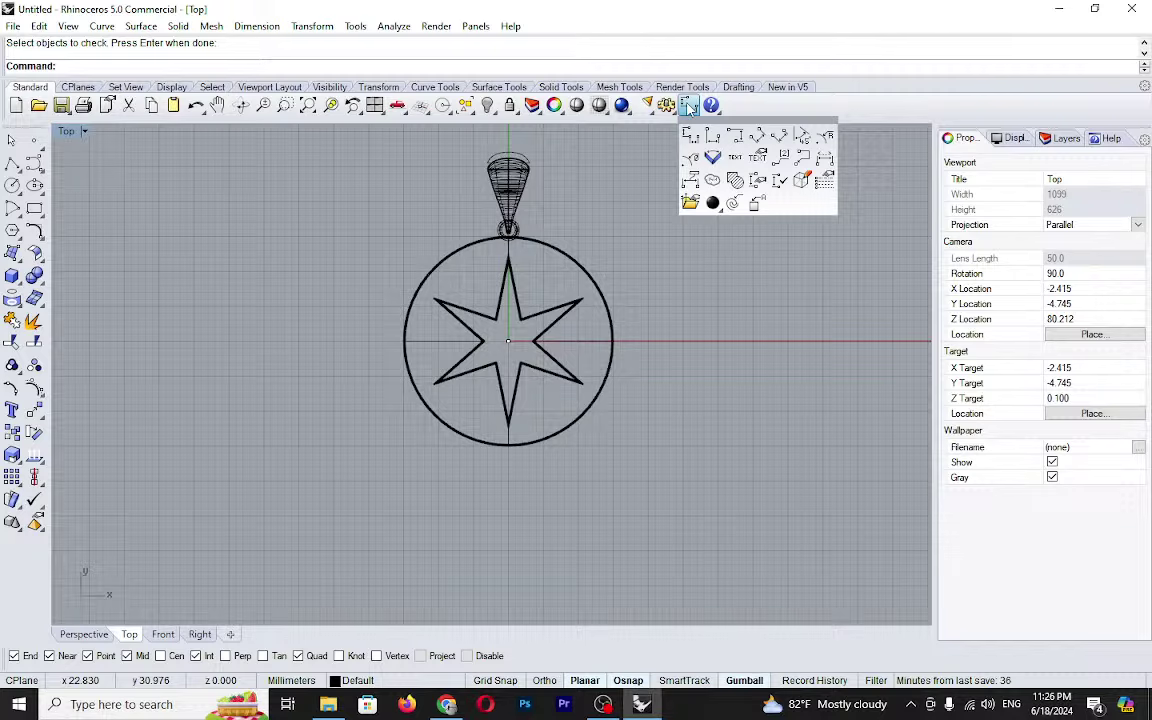
{"action": "left_click", "coordinate": [690, 135]}
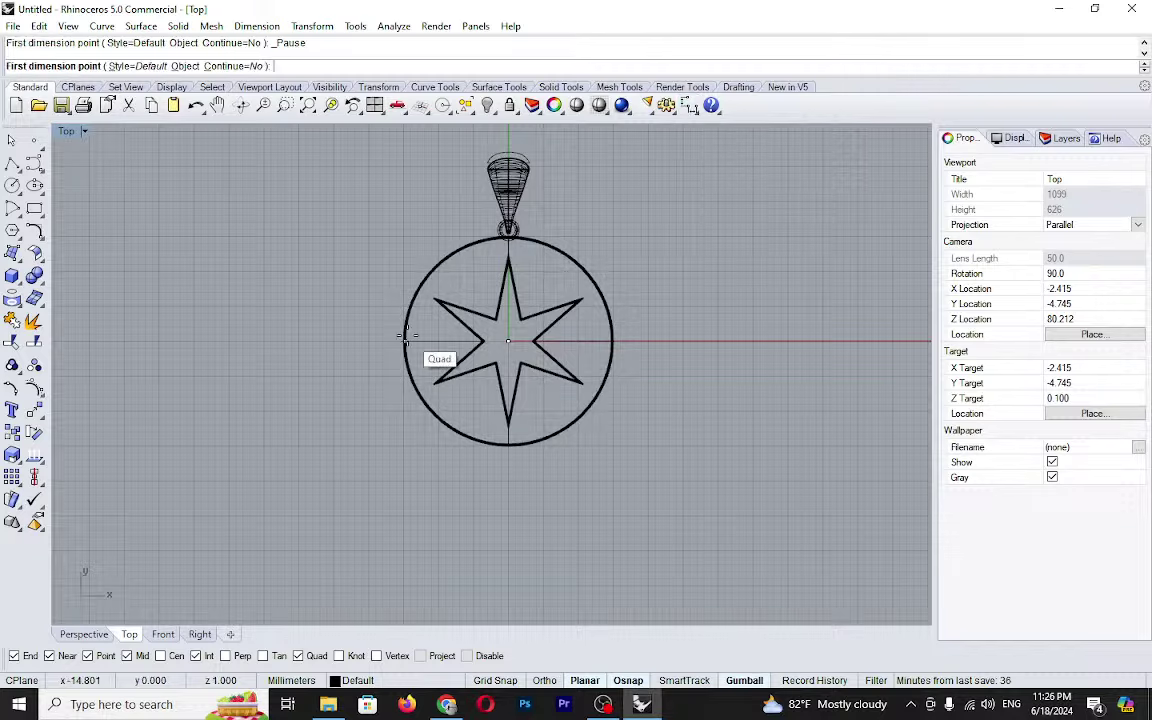
{"action": "left_click", "coordinate": [405, 338]}
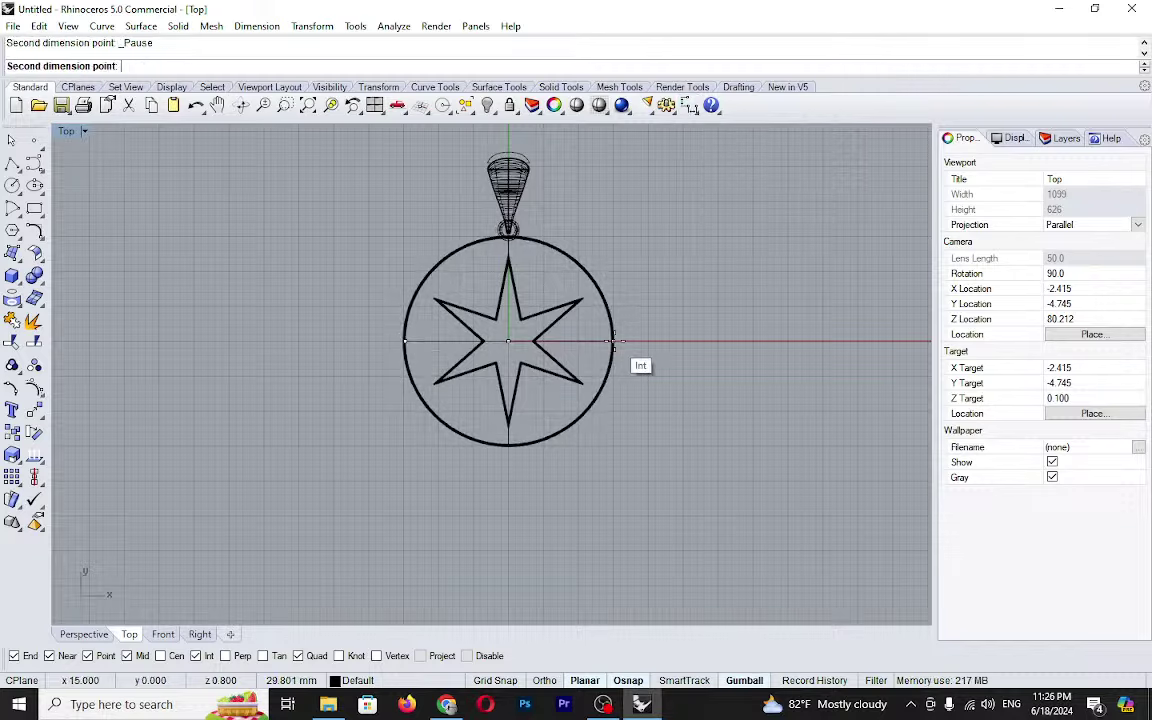
{"action": "left_click", "coordinate": [612, 342]}
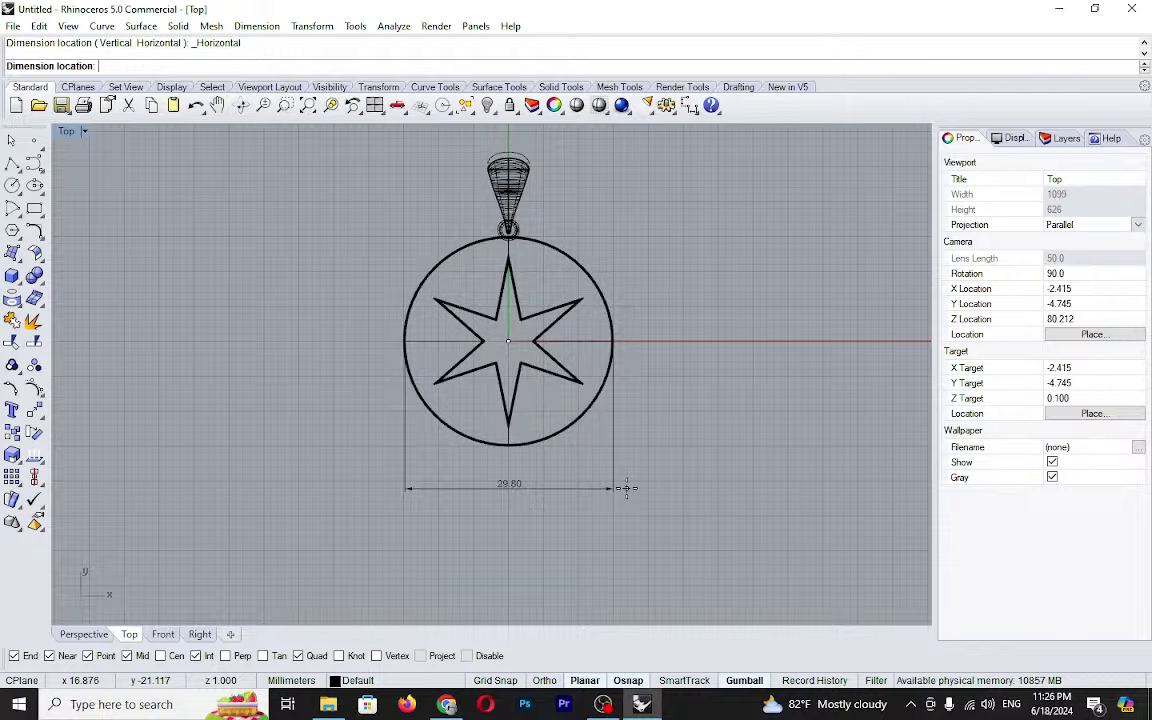
{"action": "left_click", "coordinate": [626, 488]}
{"action": "scroll", "coordinate": [481, 499], "scroll_direction": "up", "scroll_amount": 5}
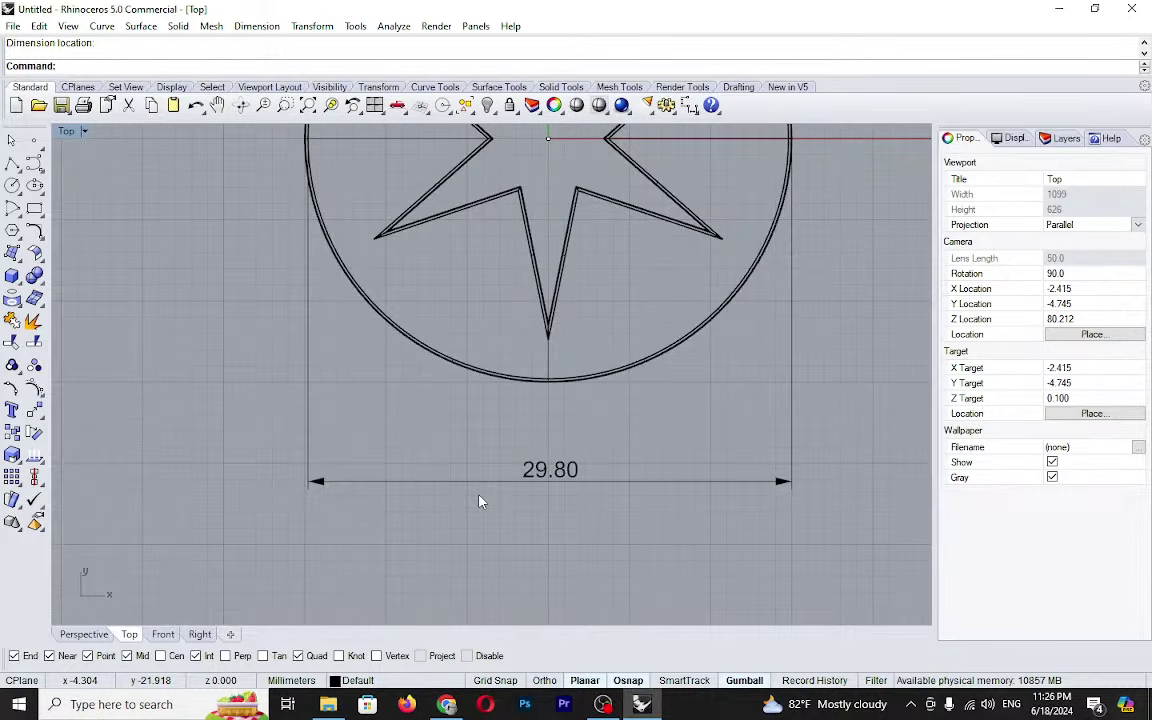
{"action": "scroll", "coordinate": [479, 501], "scroll_direction": "down", "scroll_amount": 2}
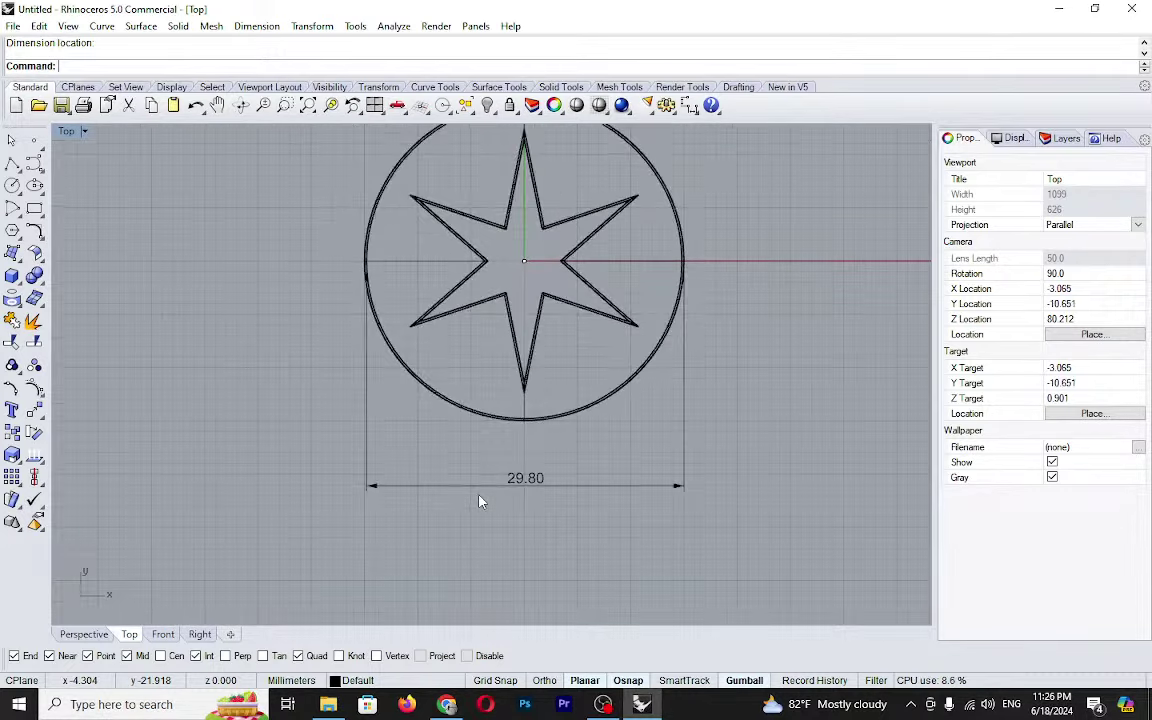
{"action": "scroll", "coordinate": [479, 501], "scroll_direction": "down", "scroll_amount": 1}
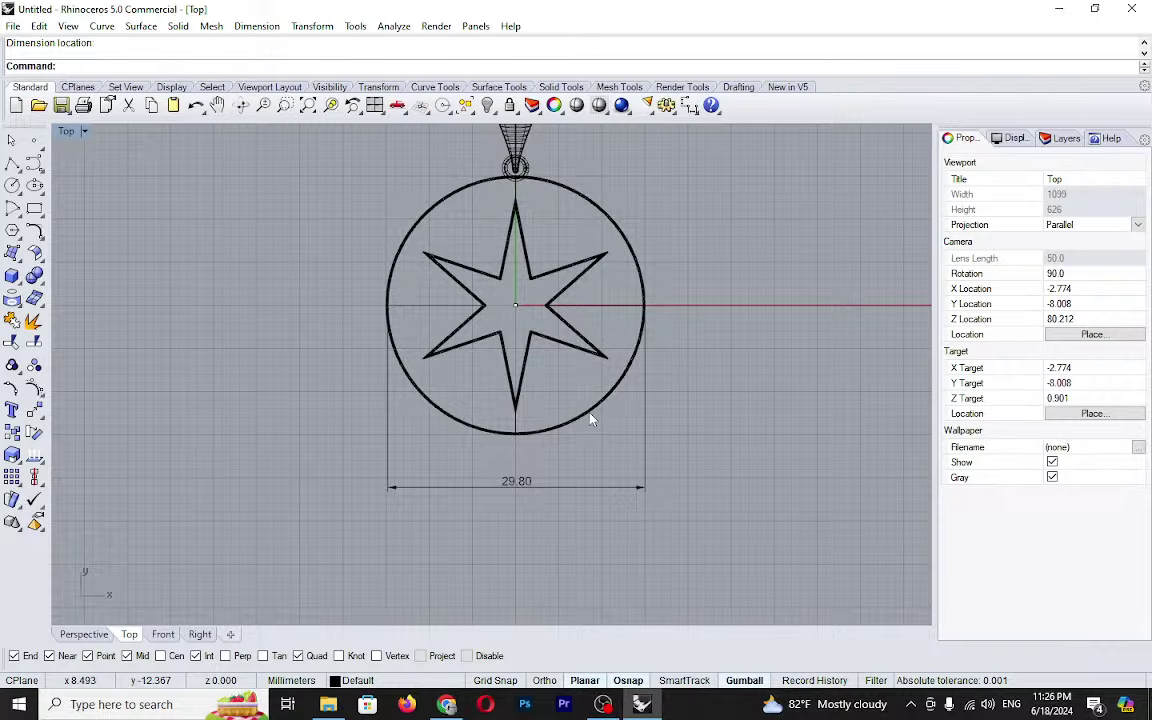
- Add a linear dimension across the connecting ring's outer width, starting at its outer edge on the positive X side
{"action": "scroll", "coordinate": [537, 265], "scroll_direction": "up", "scroll_amount": 2}
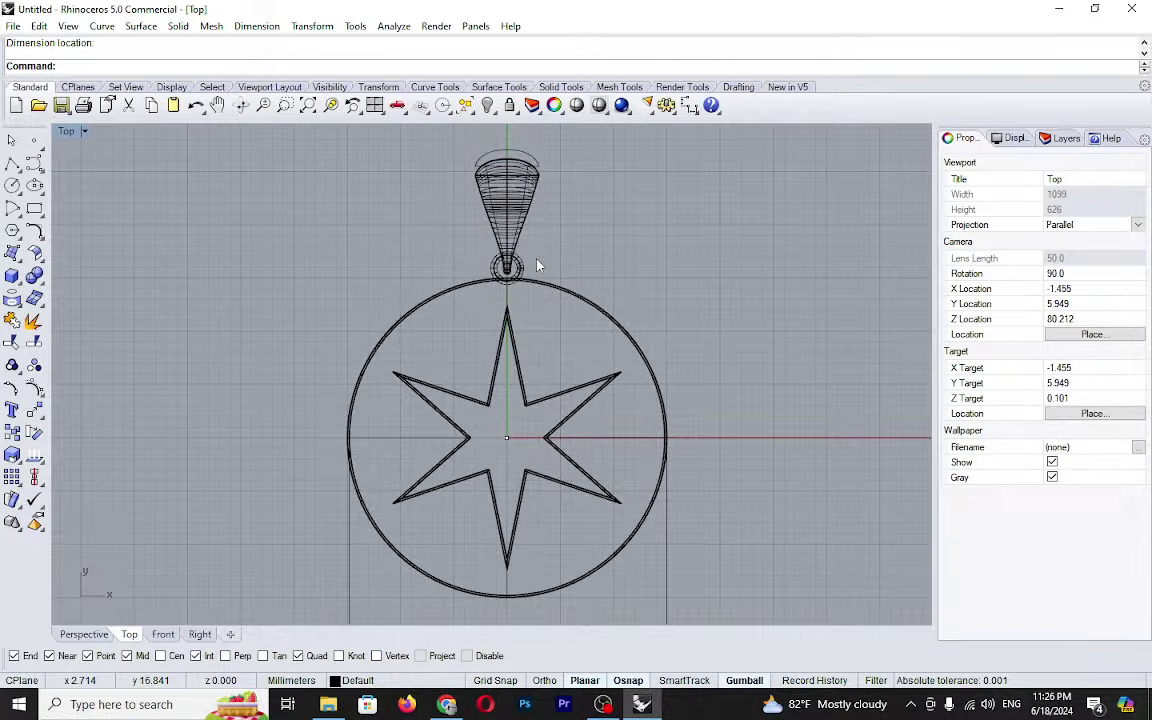
{"action": "scroll", "coordinate": [537, 265], "scroll_direction": "down", "scroll_amount": 1}
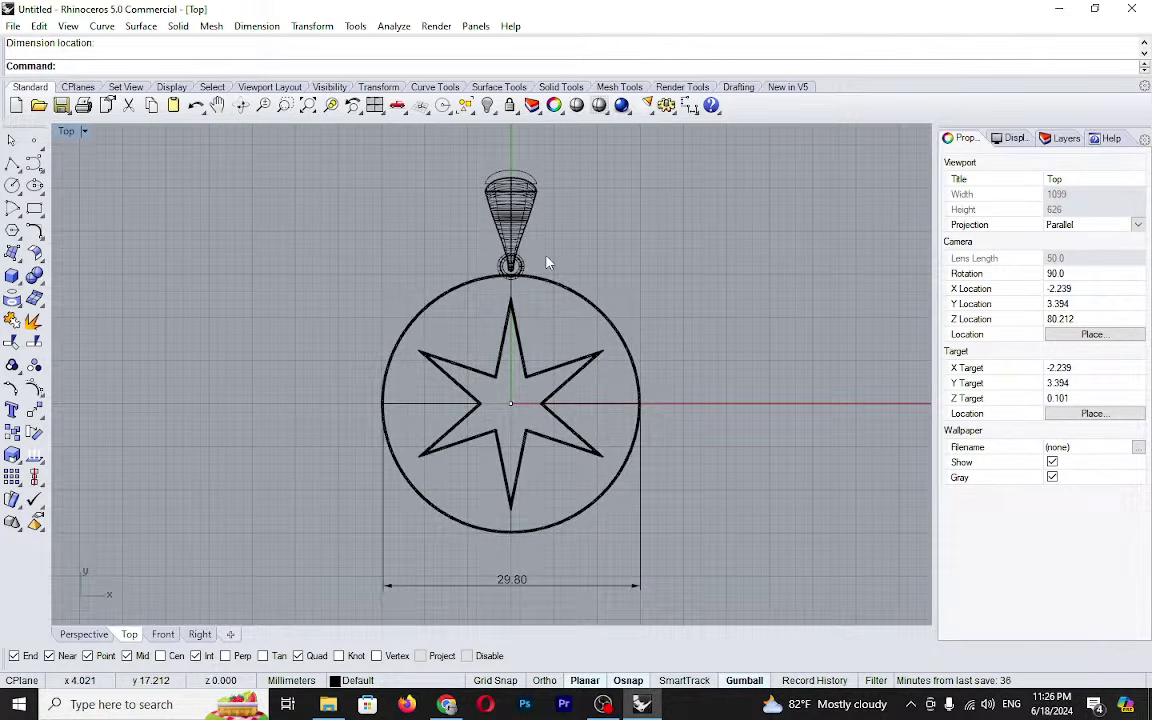
{"action": "right_click", "coordinate": [546, 263]}
{"action": "left_click", "coordinate": [513, 263]}
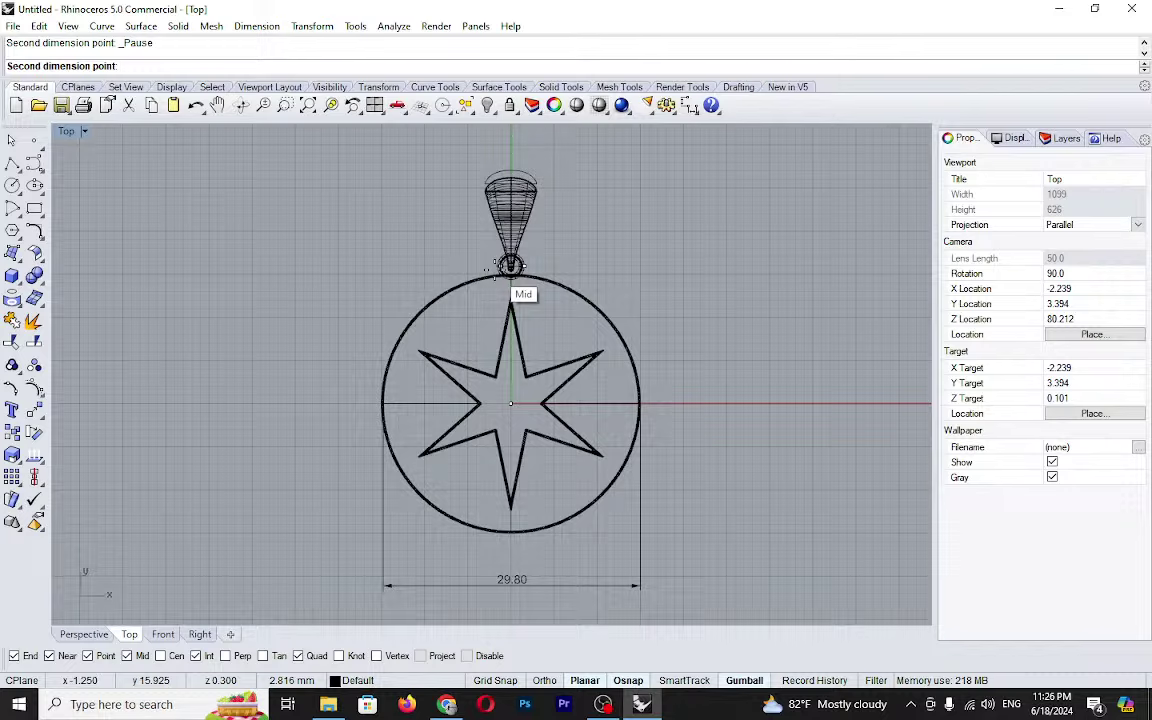
{"action": "scroll", "coordinate": [492, 268], "scroll_direction": "up", "scroll_amount": 3}
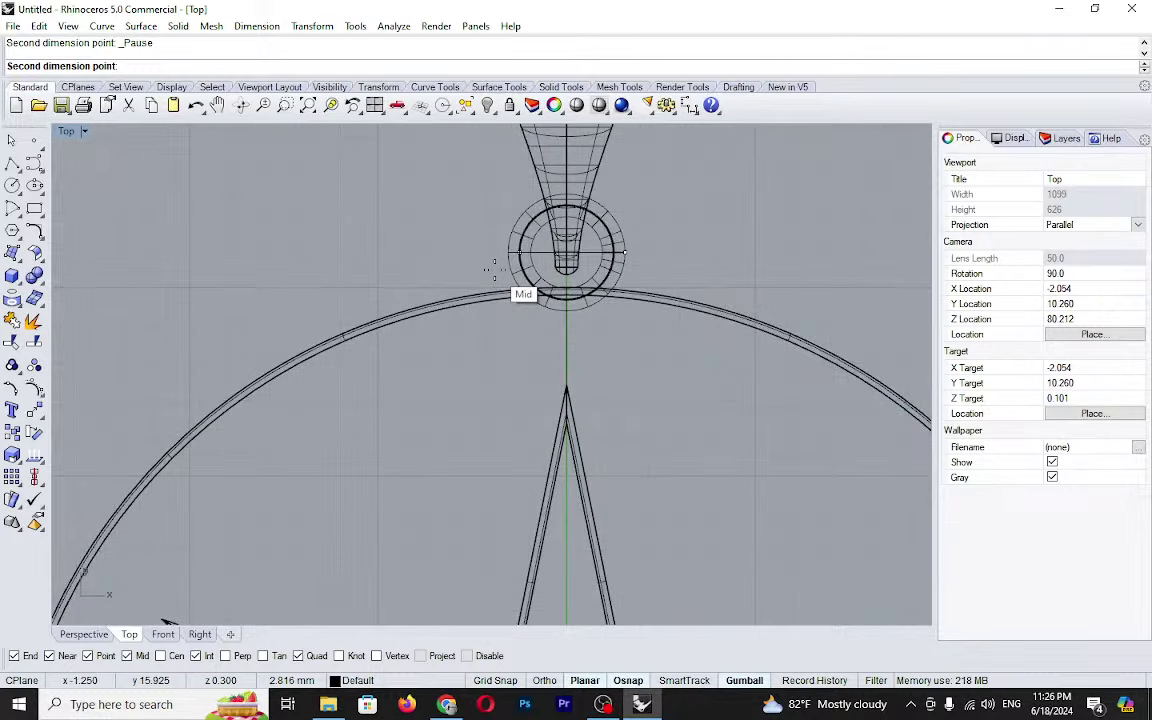